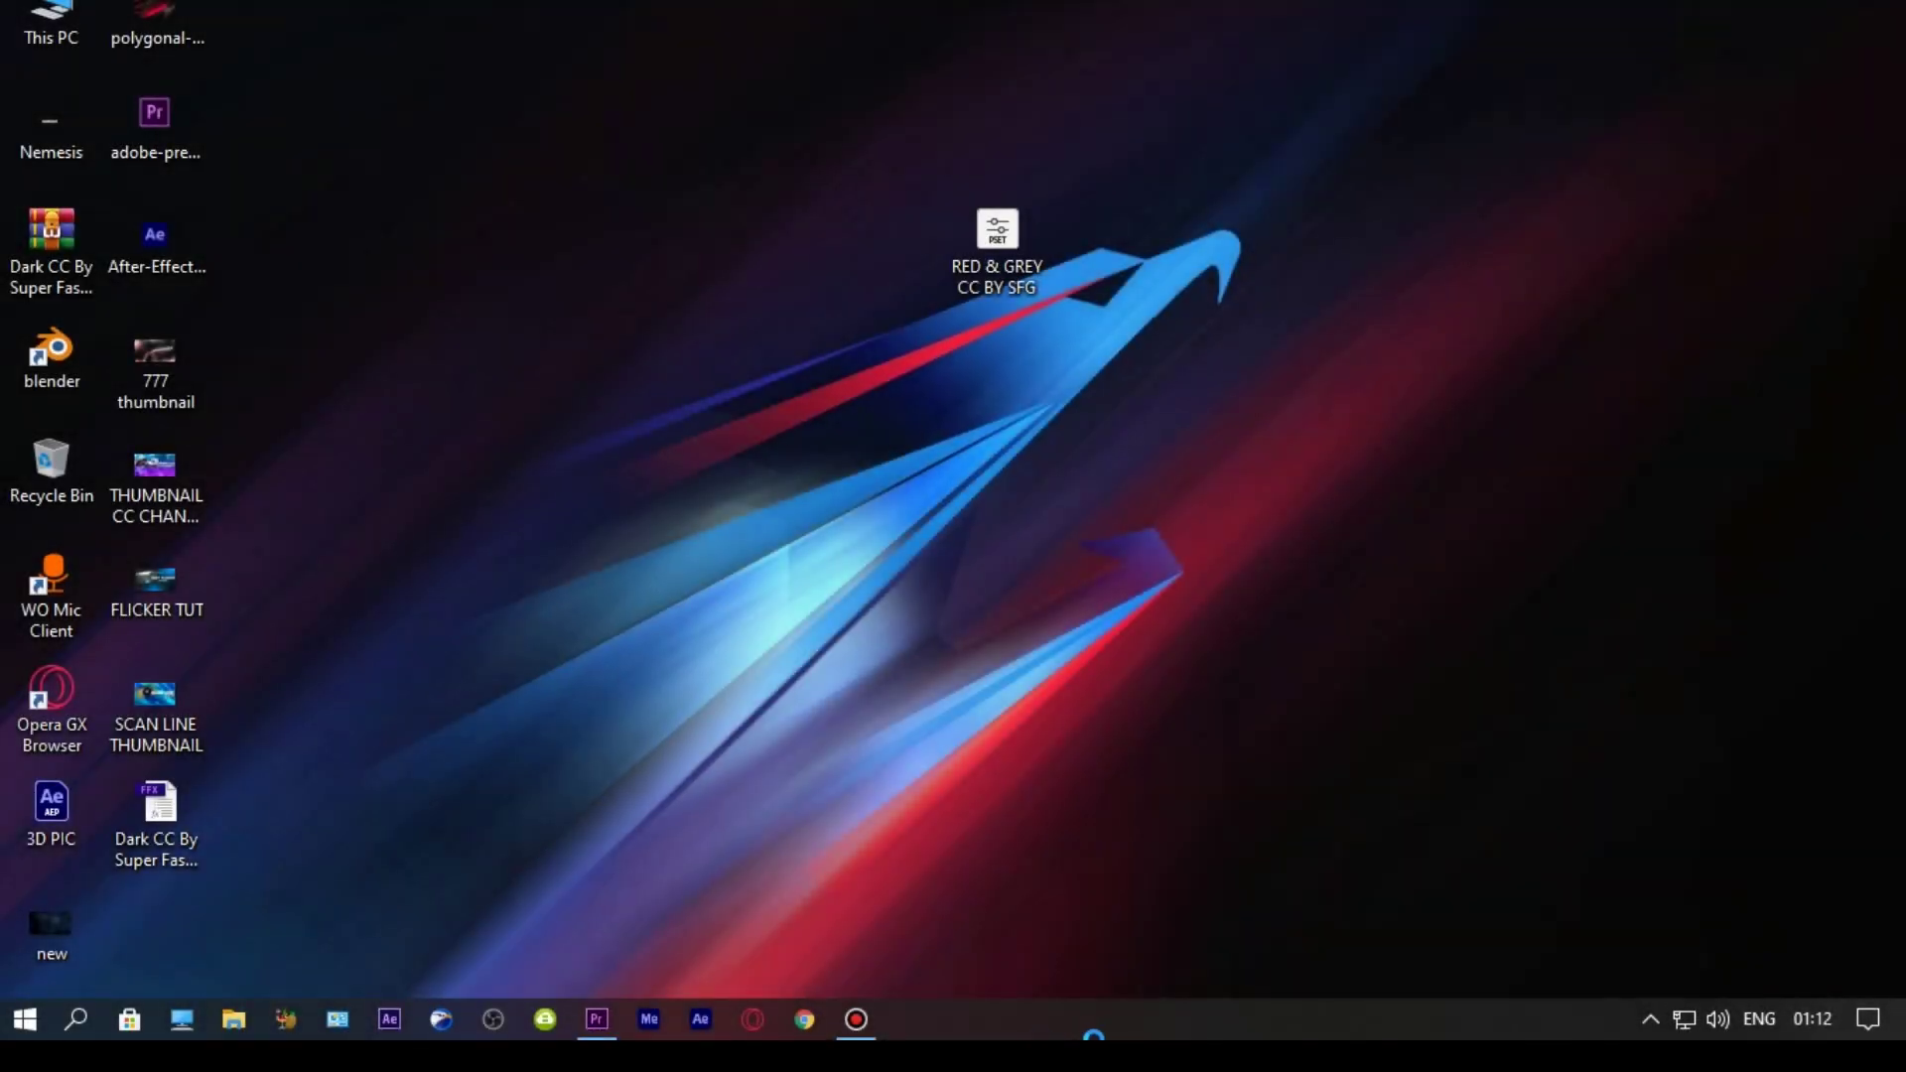
- Move the RED & GREY preset file onto the desktop and refresh the desktop
right_click(695, 130)
left_click(744, 202)
left_click_drag(604, 768, 1335, 40)
left_click_drag(1504, 75, 1426, 119)
left_click_drag(1498, 64, 706, 170)
right_click(706, 170)
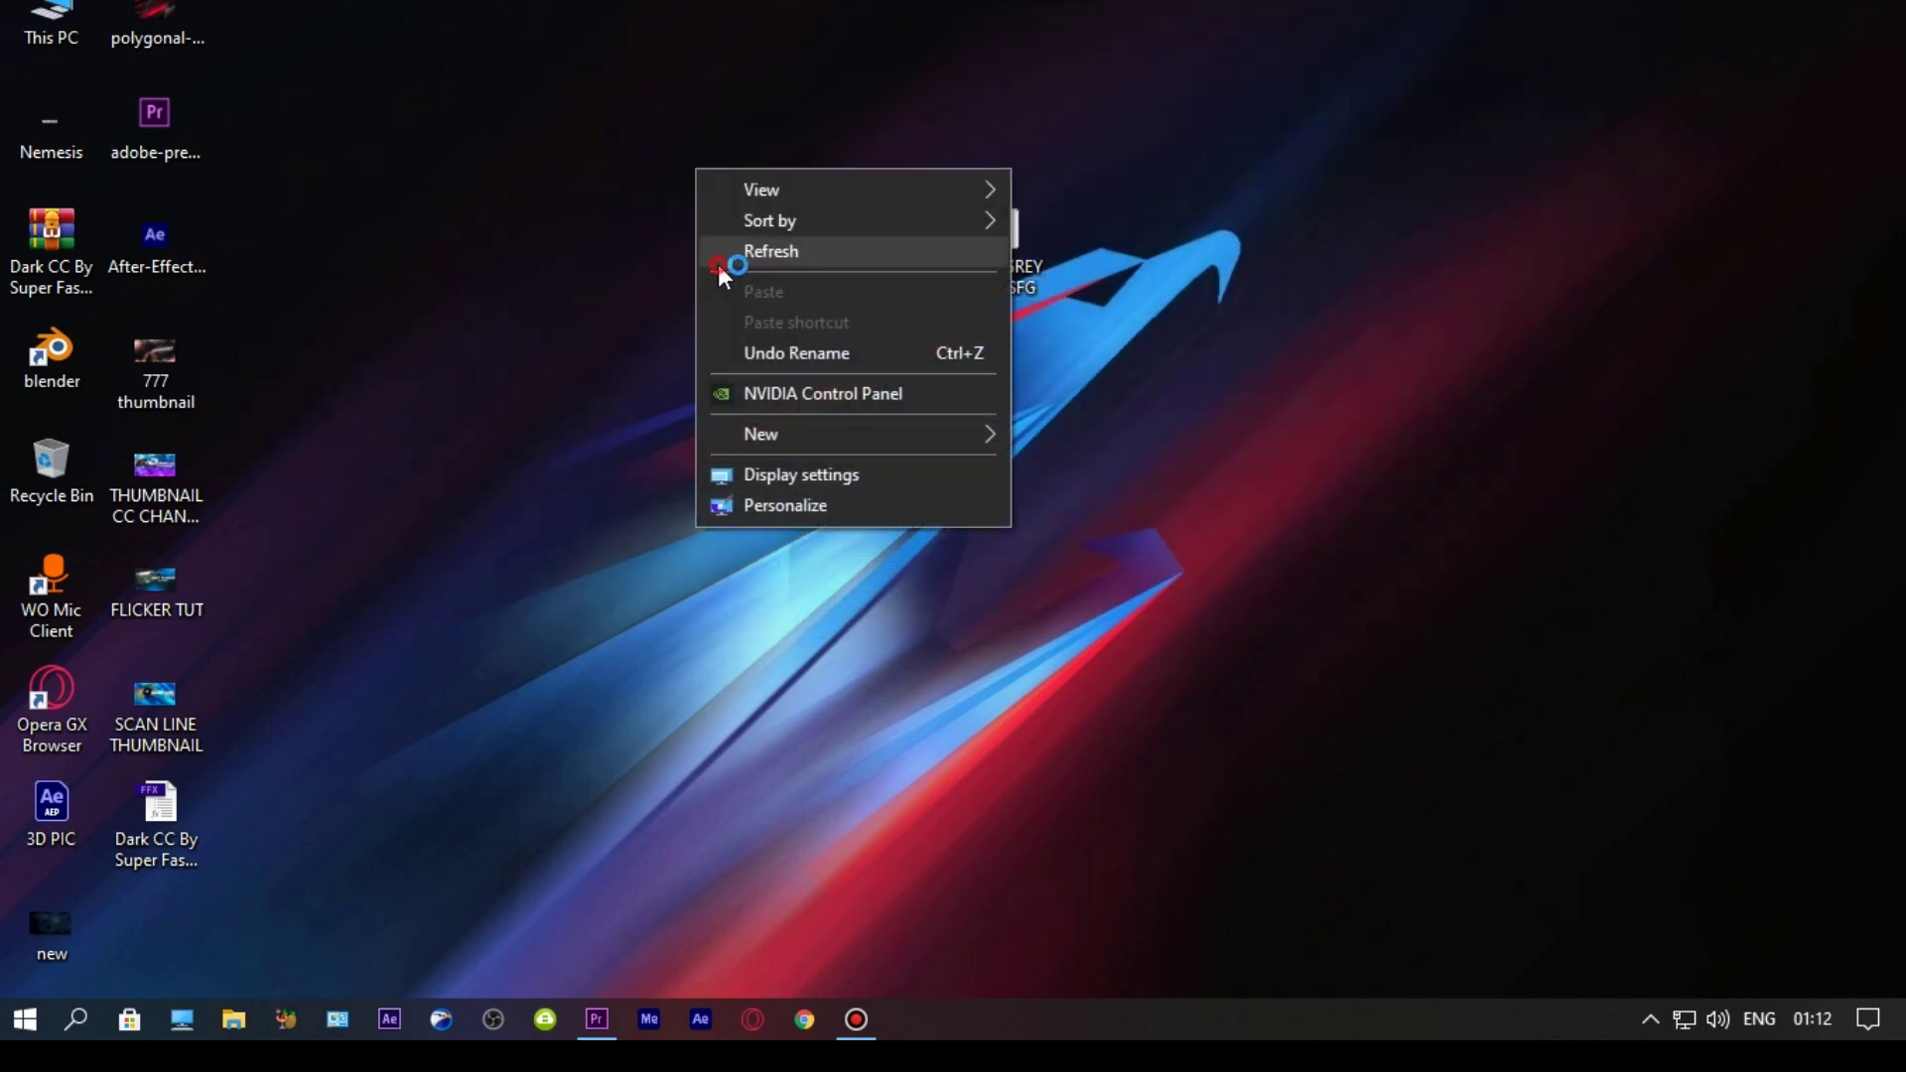
left_click(719, 250)
right_click(586, 121)
left_click(635, 204)
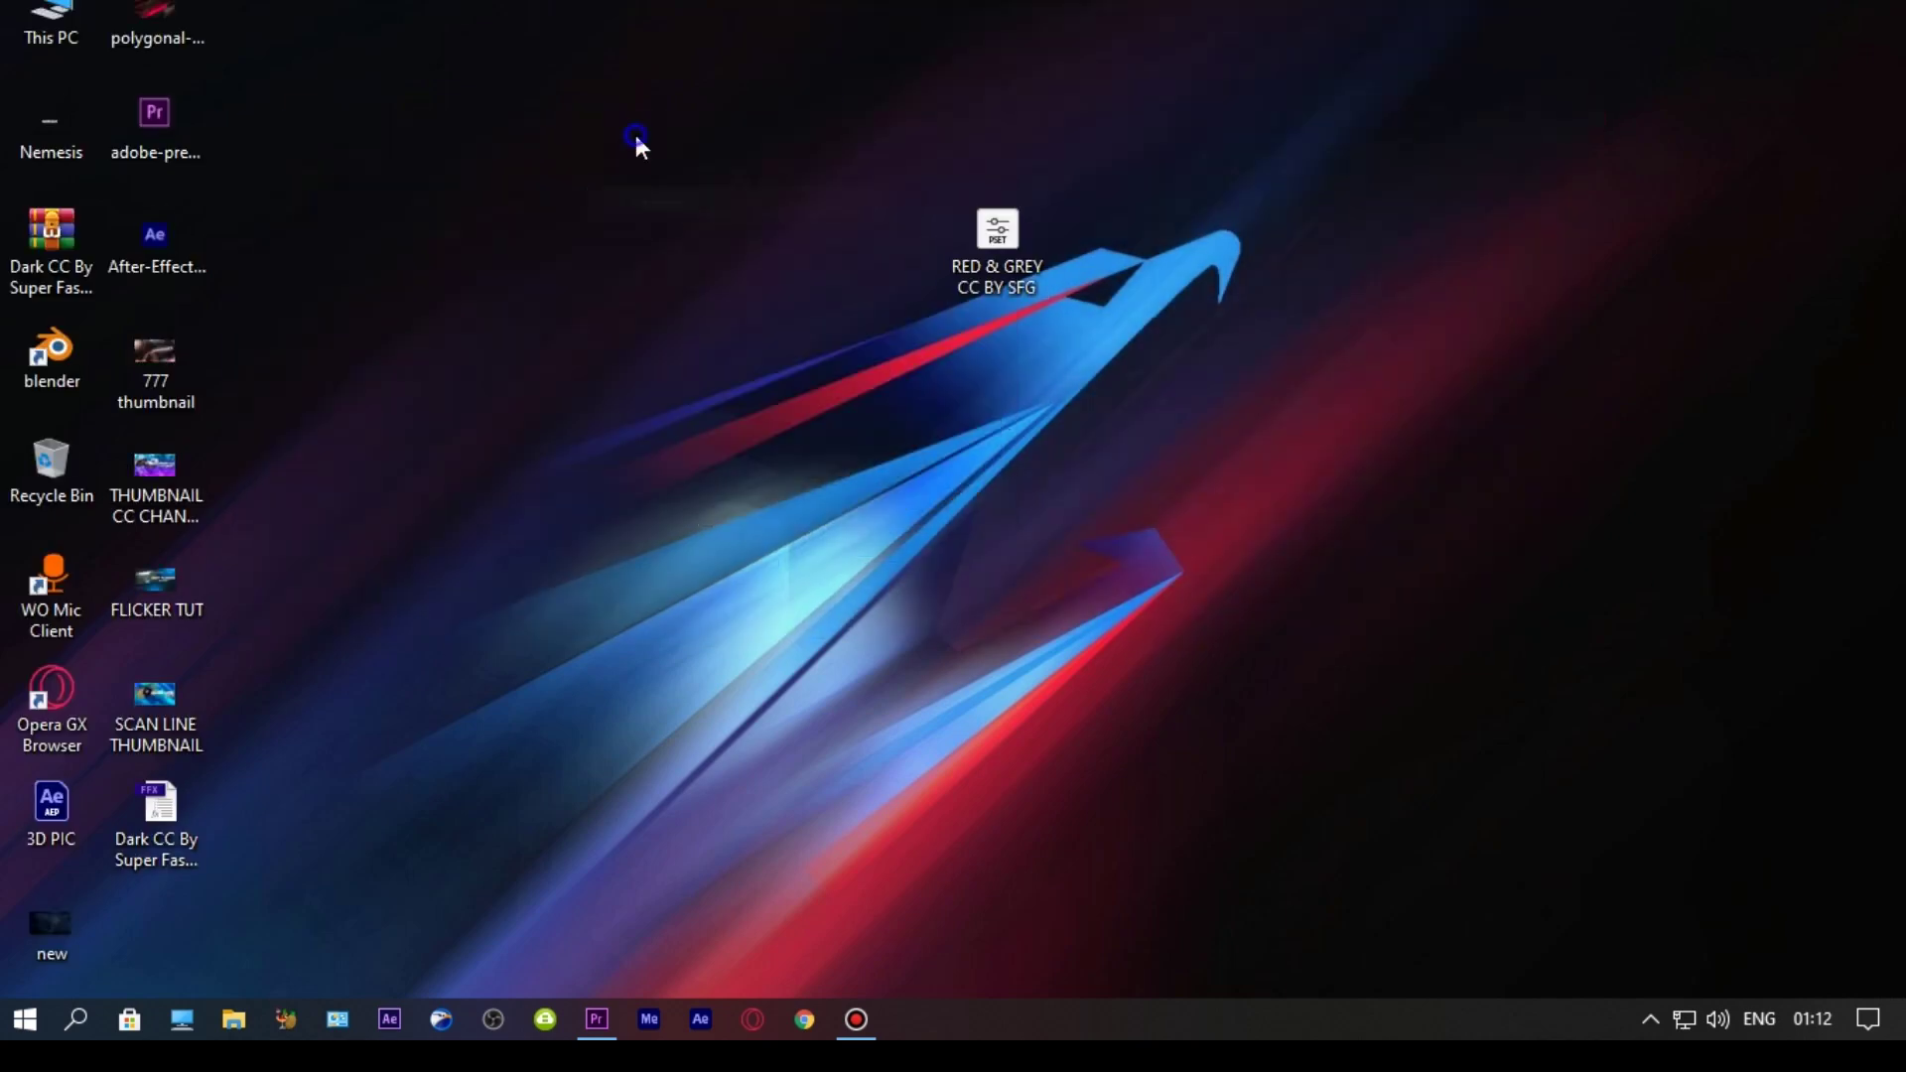
right_click(635, 136)
left_click(681, 217)
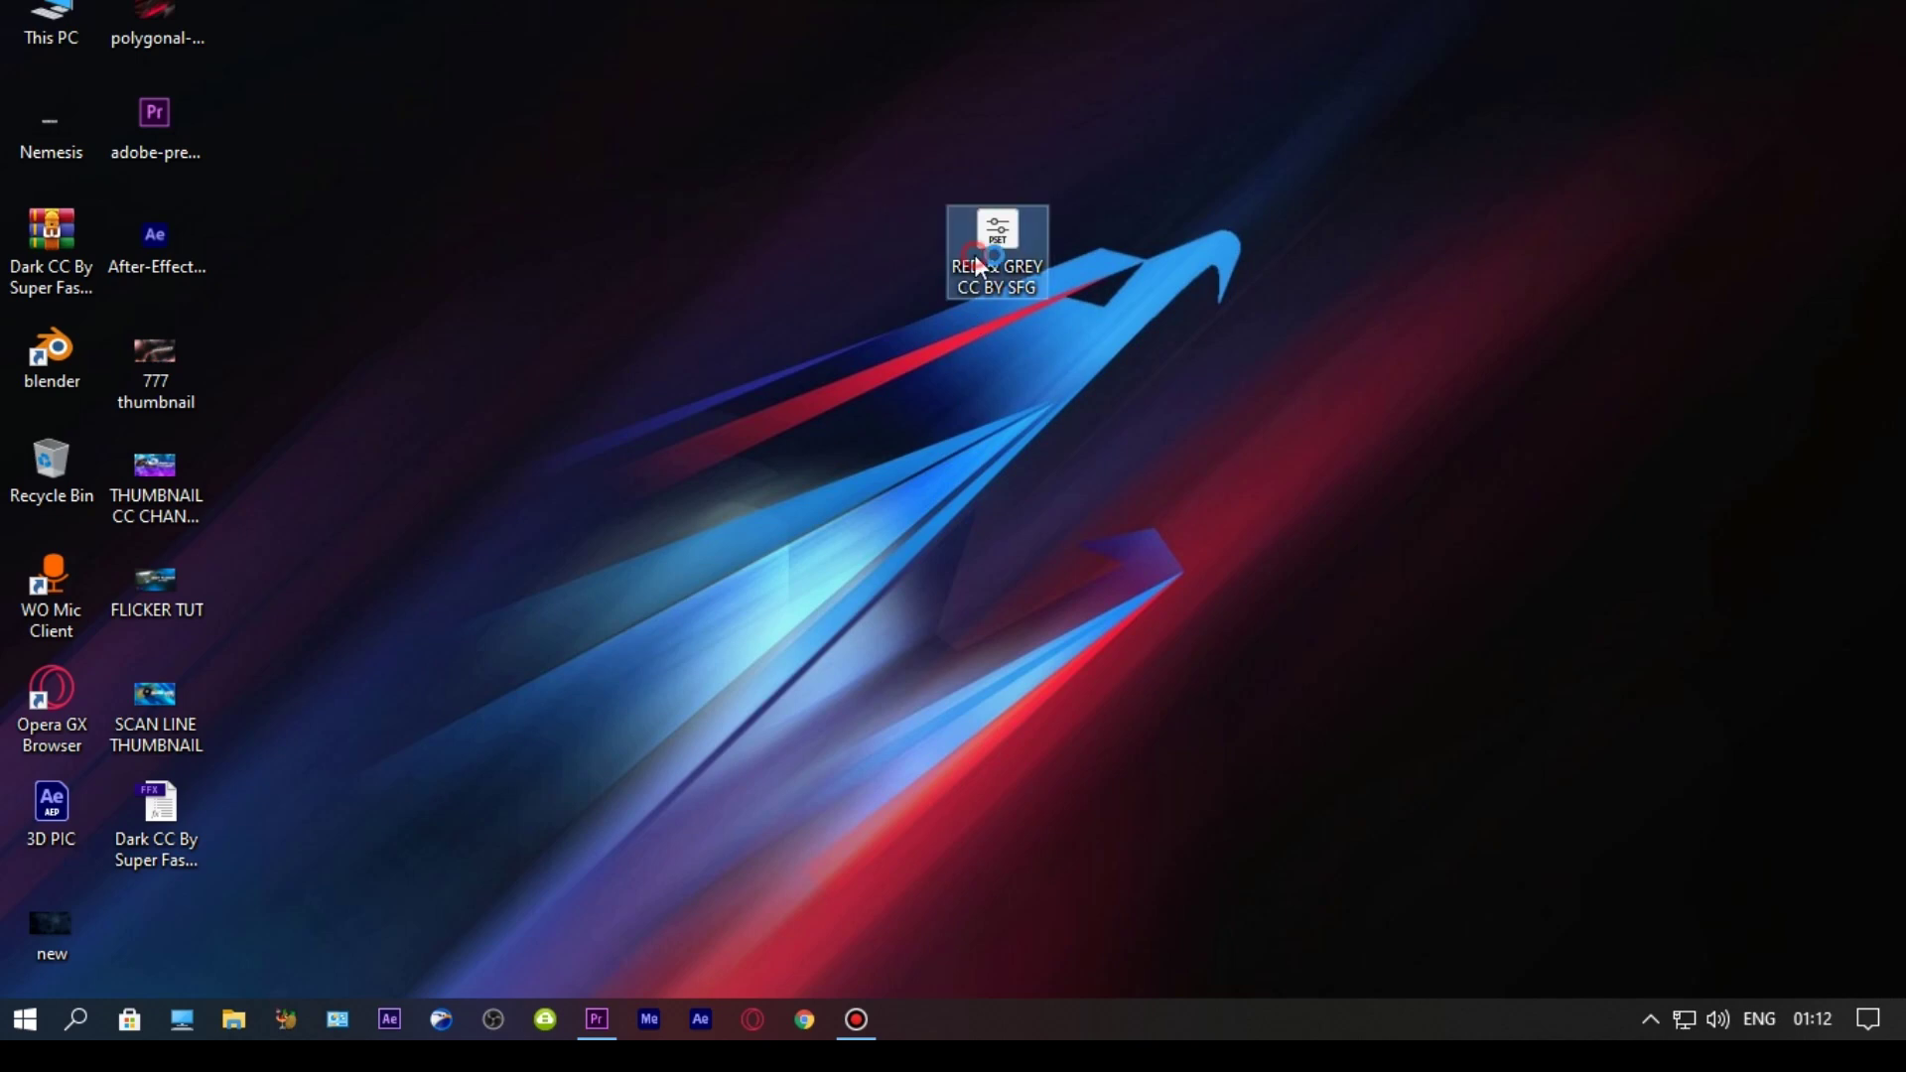
right_click(726, 91)
left_click(776, 169)
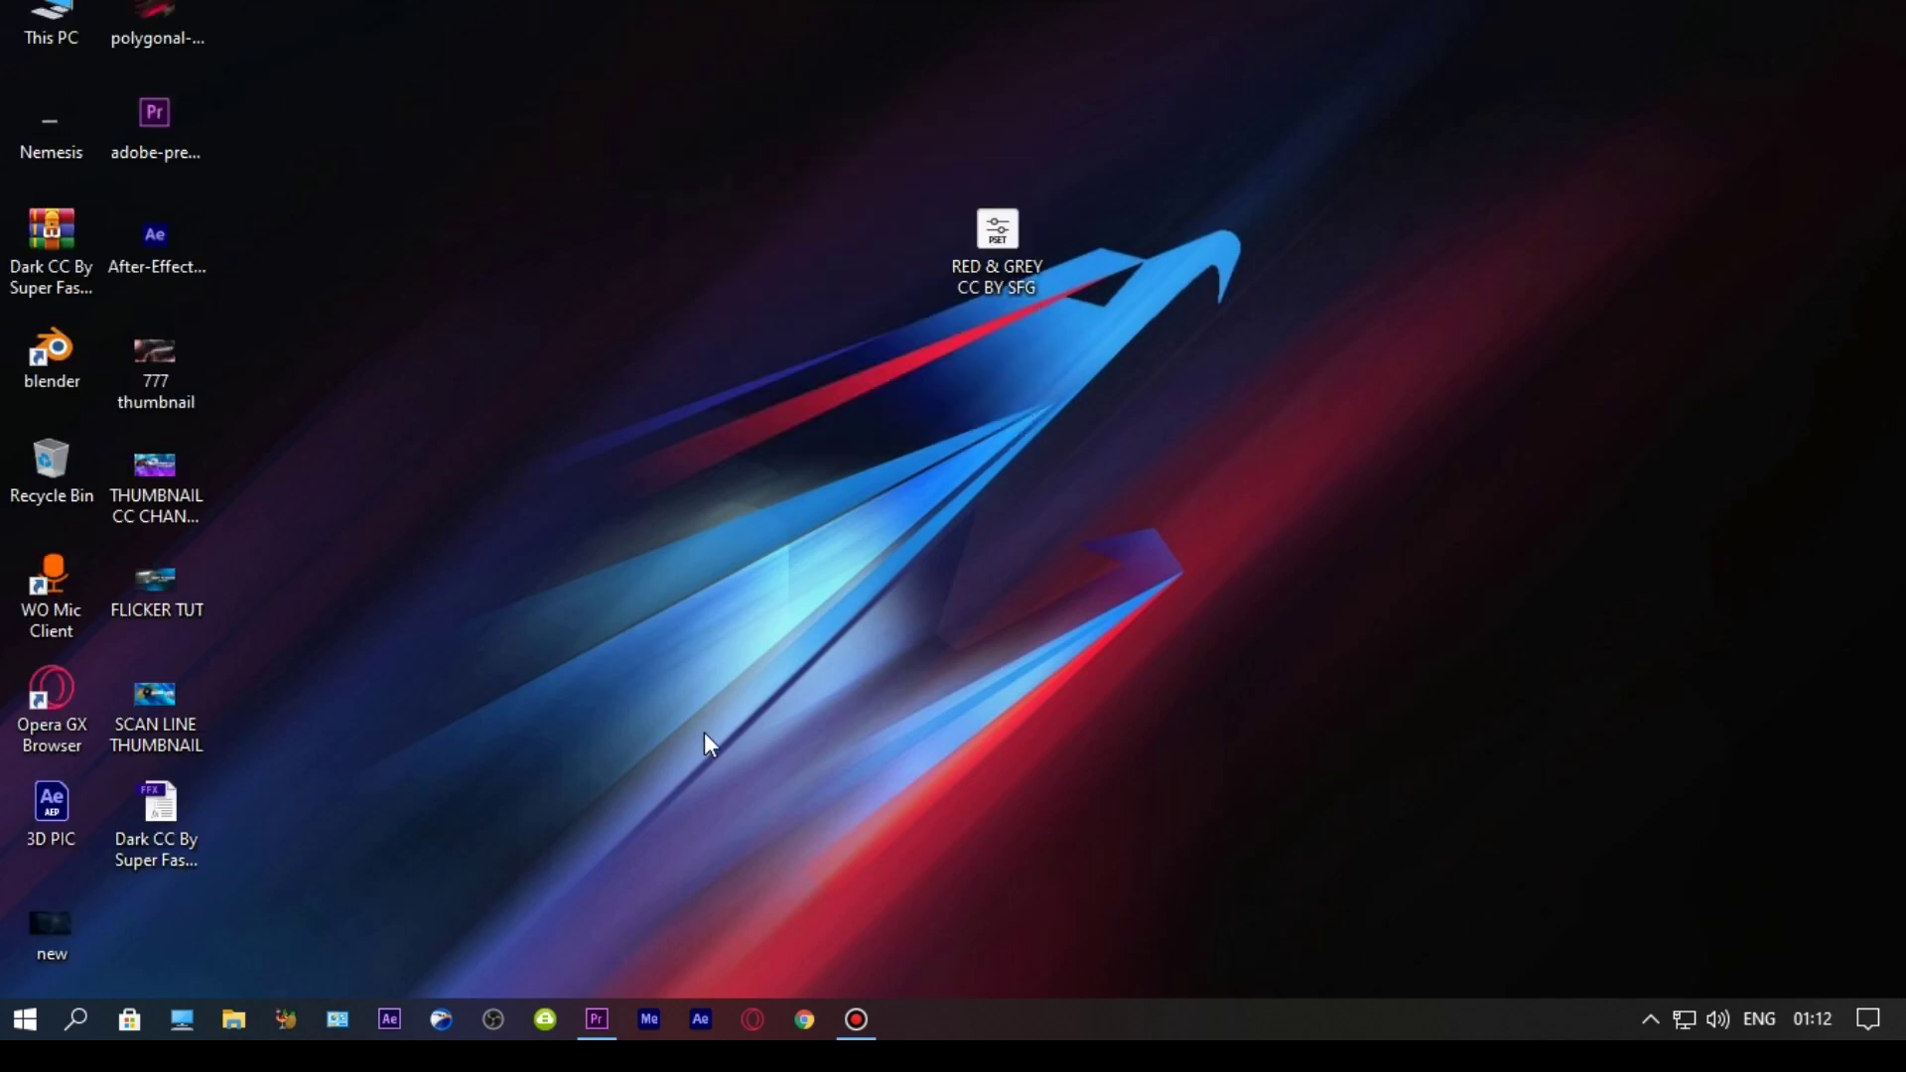
- Back in Premiere, scrub the gameplay clip and park the playhead at 00:00:04:09
left_click(612, 1015)
left_click(986, 690)
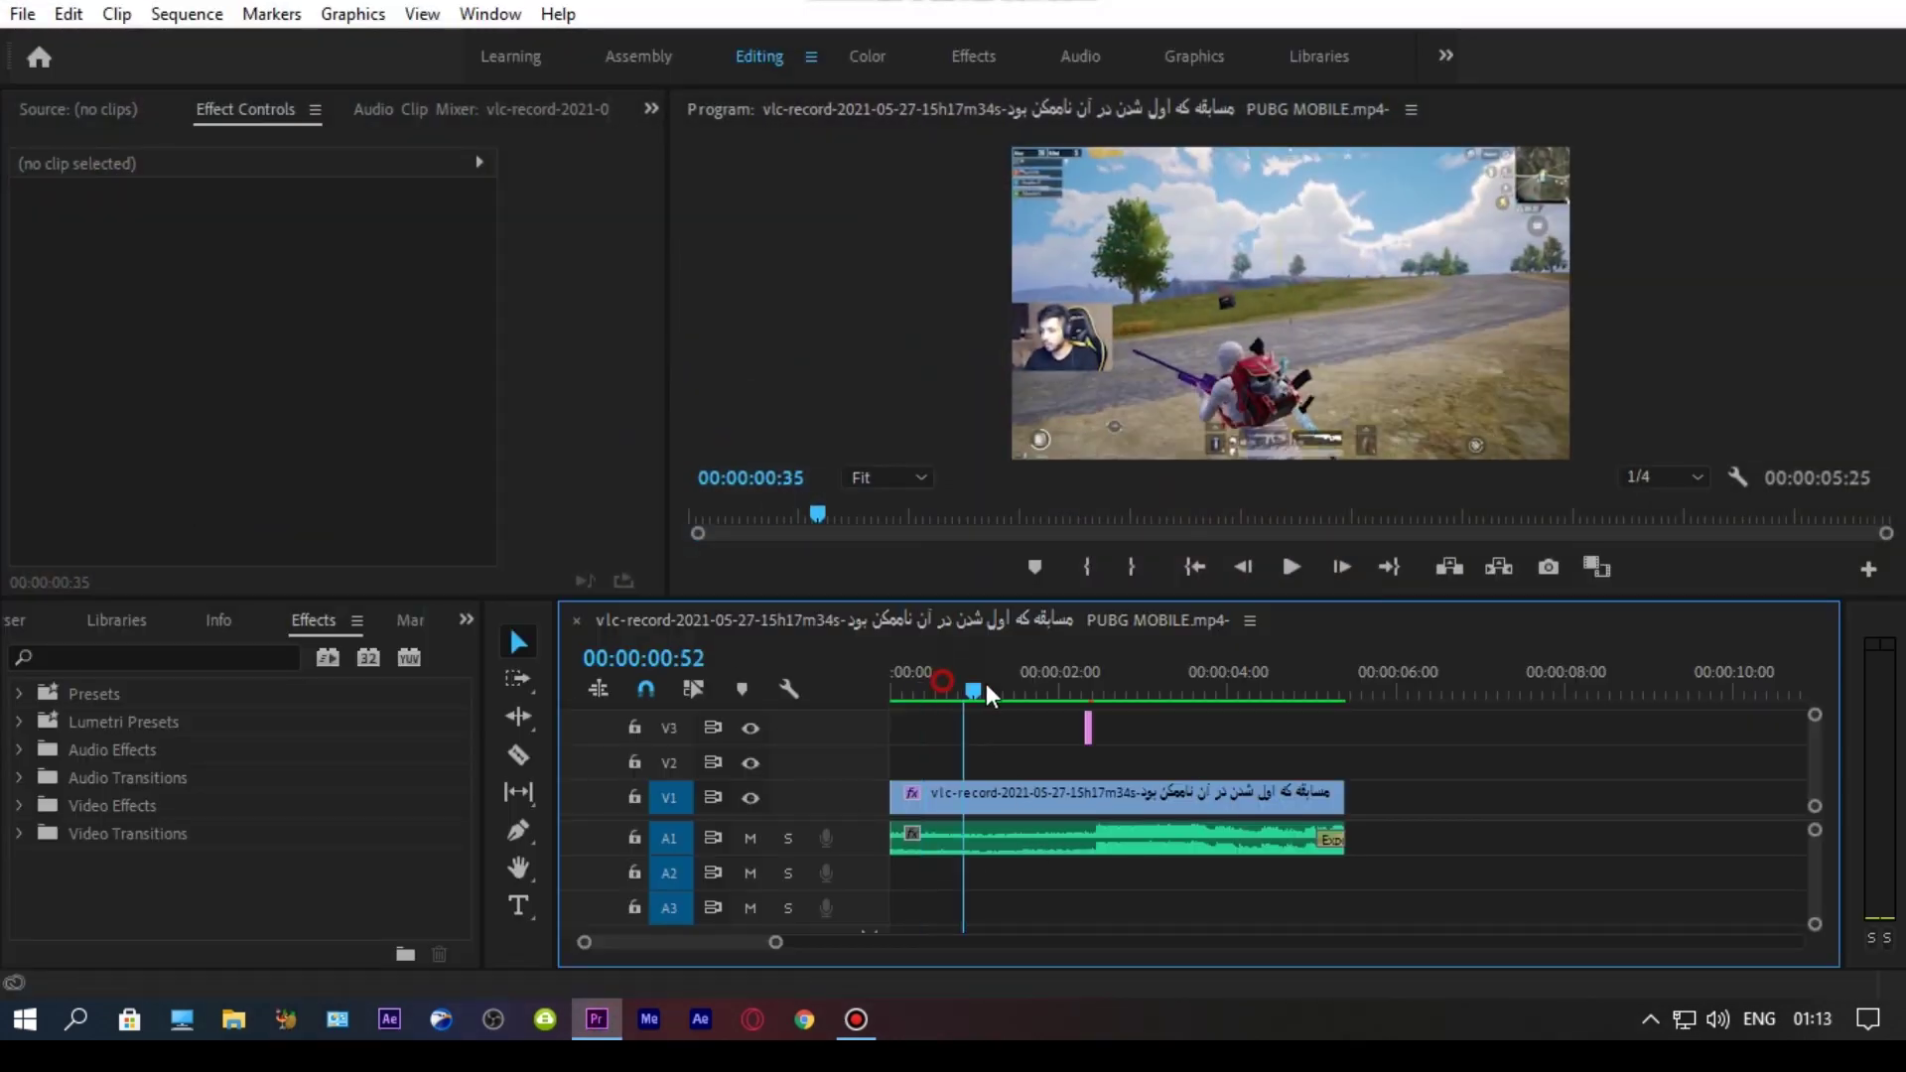
left_click_drag(986, 692, 1156, 730)
key("Home")
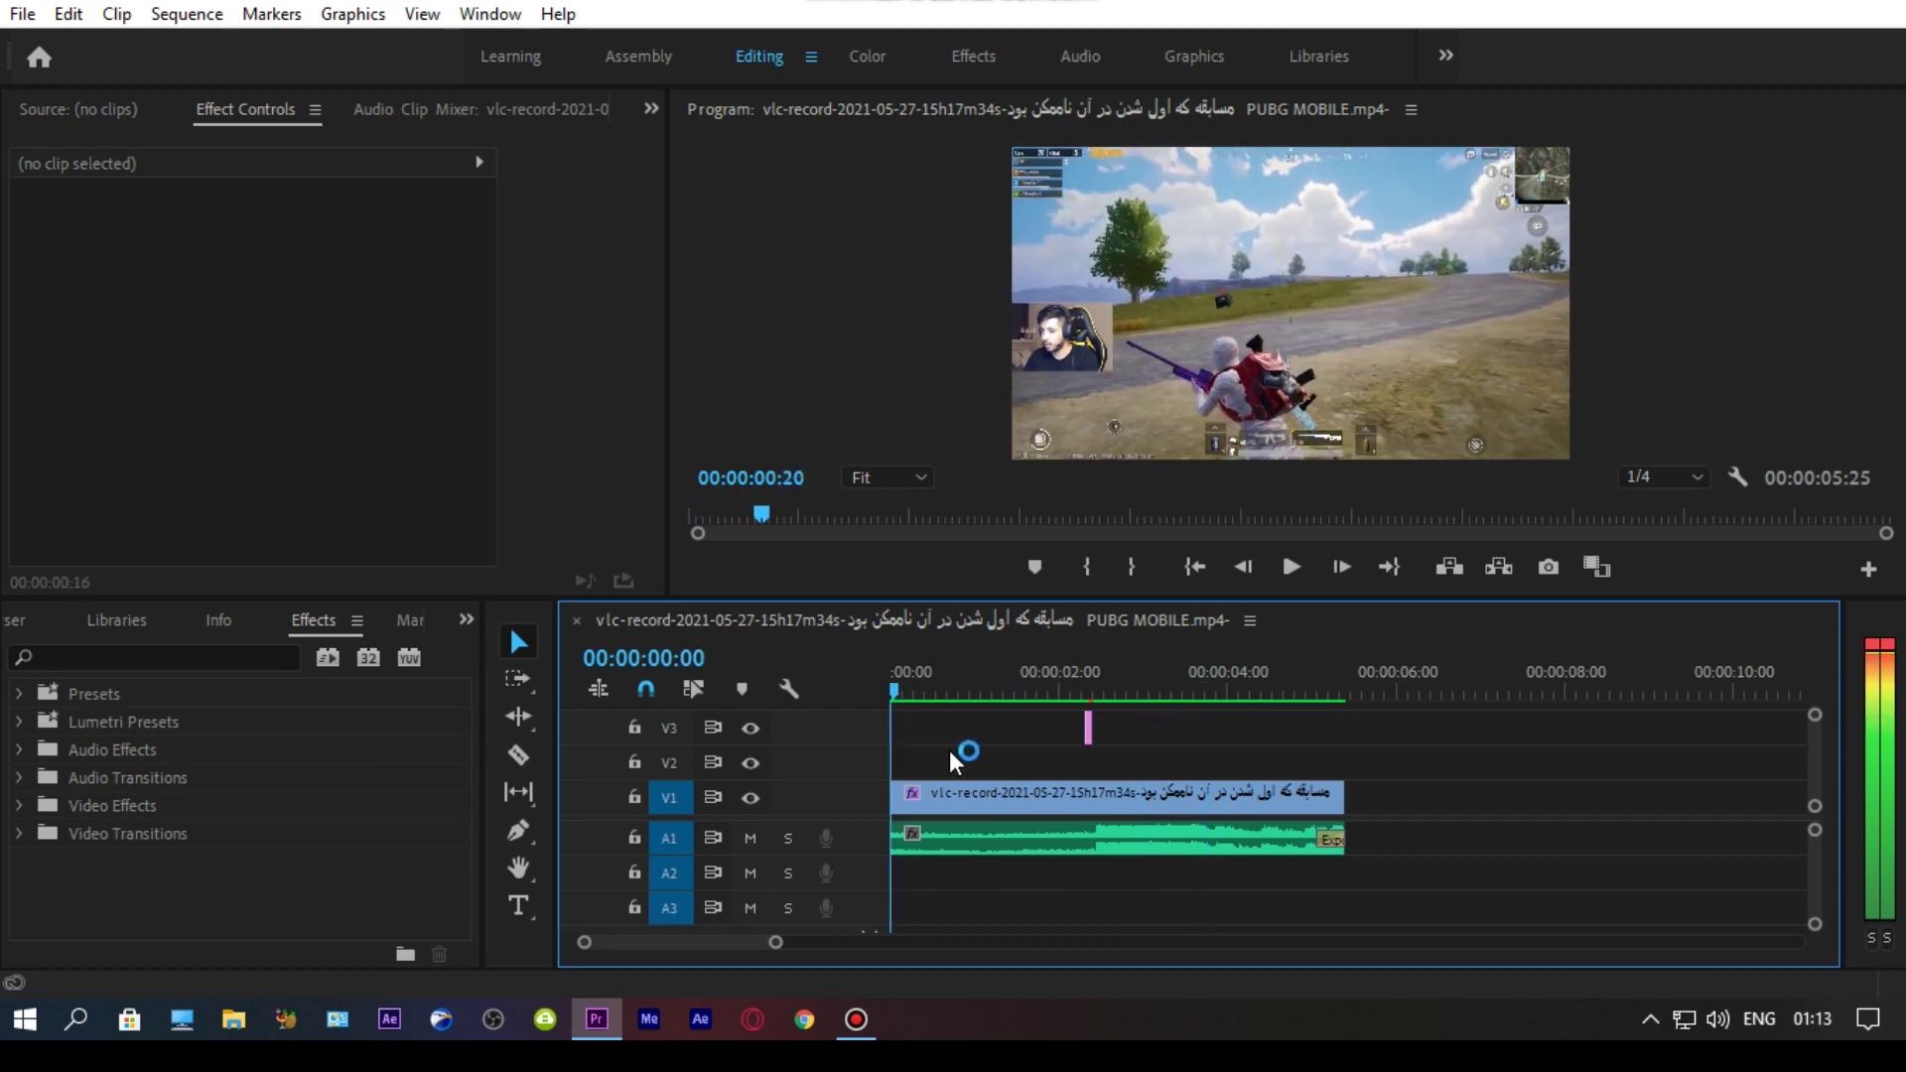
left_click_drag(953, 759, 1049, 774)
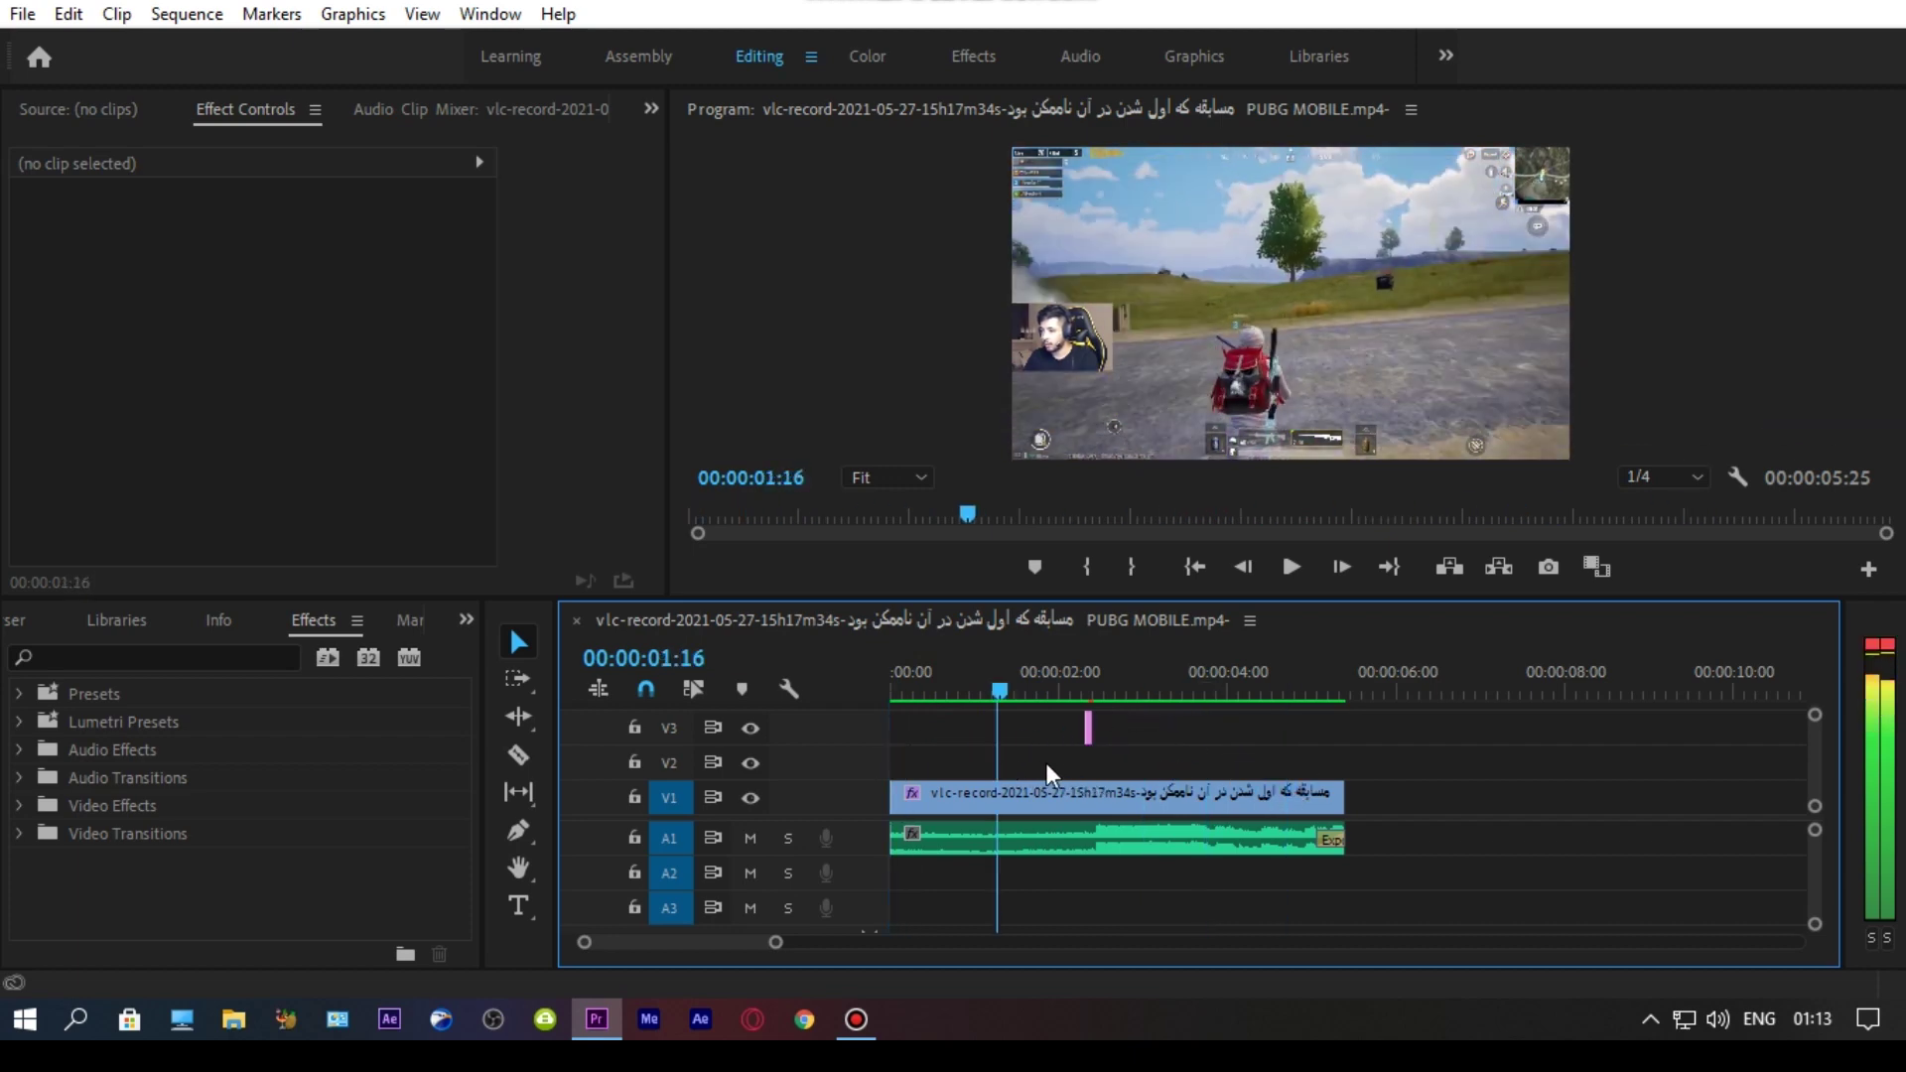
left_click(1606, 514)
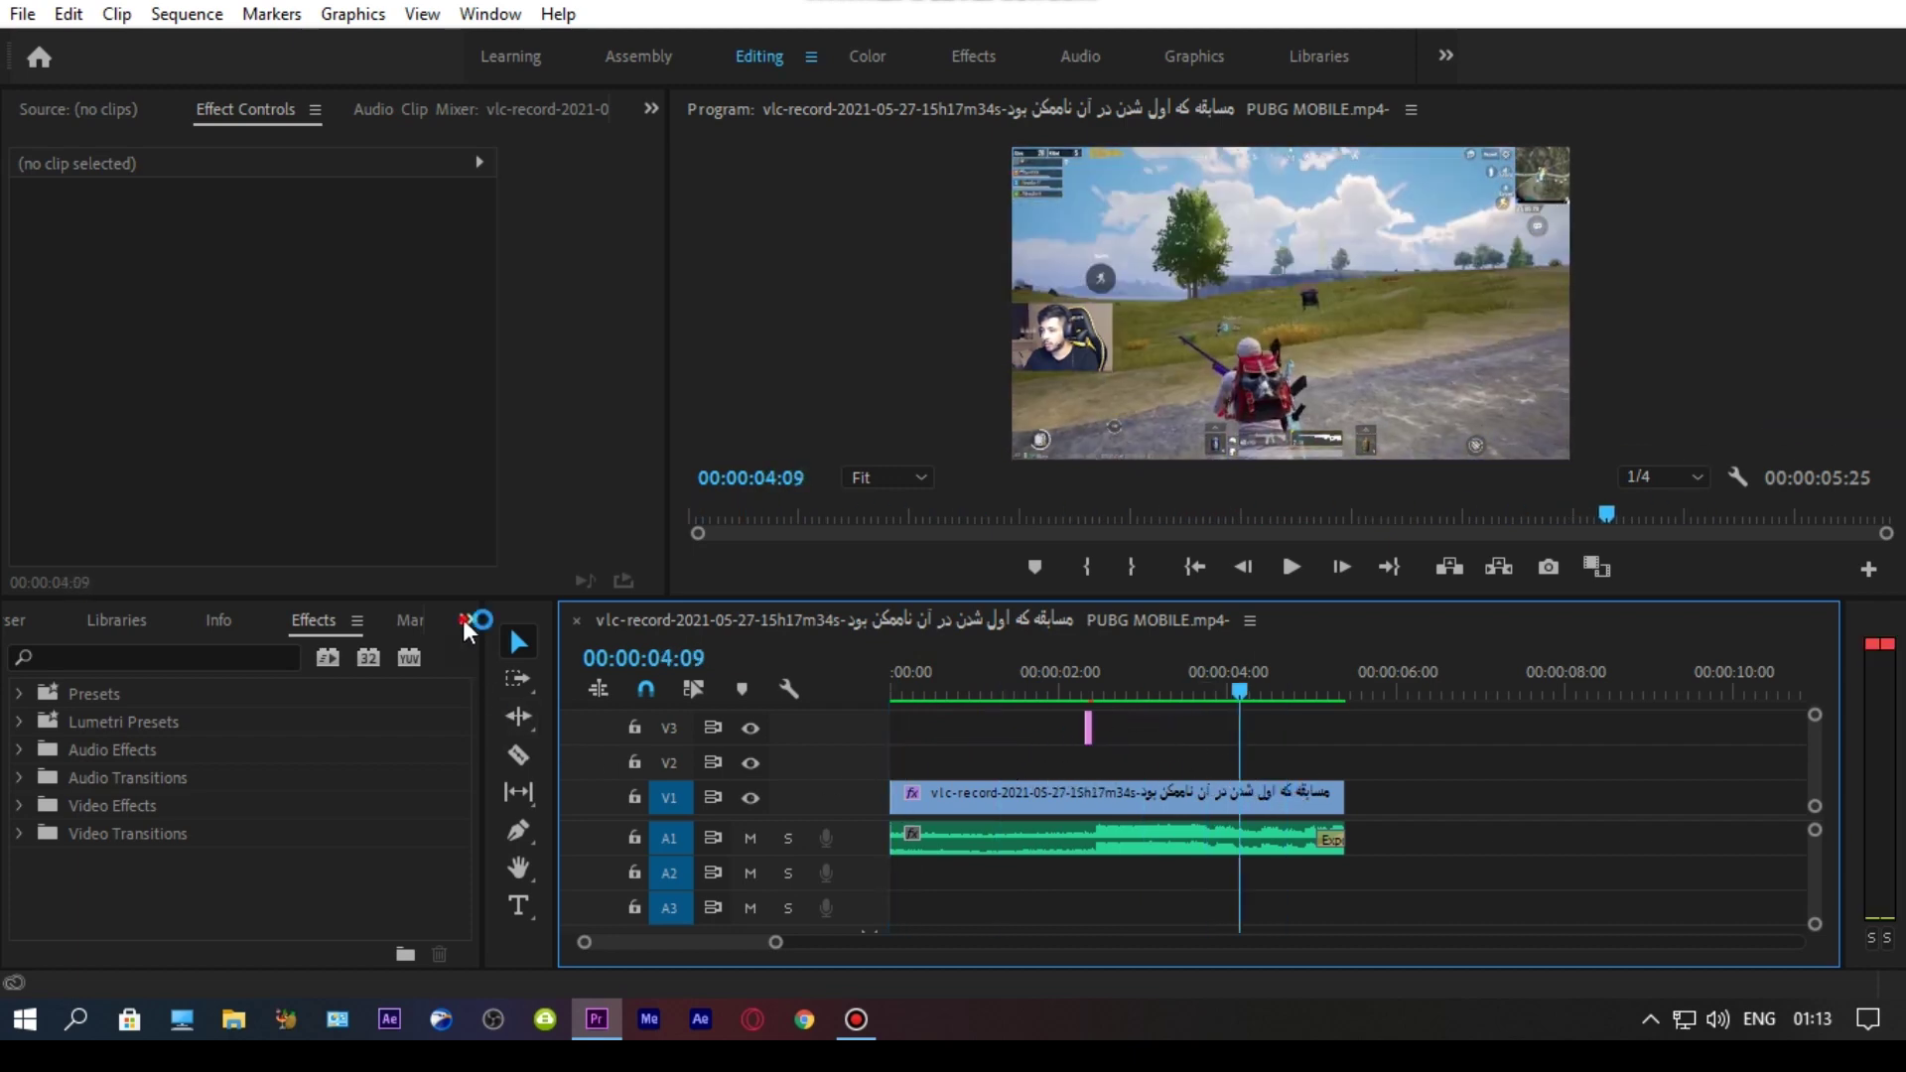
- Create a new Adjustment Layer in the Project panel with default settings
left_click(465, 625)
left_click(486, 663)
right_click(371, 842)
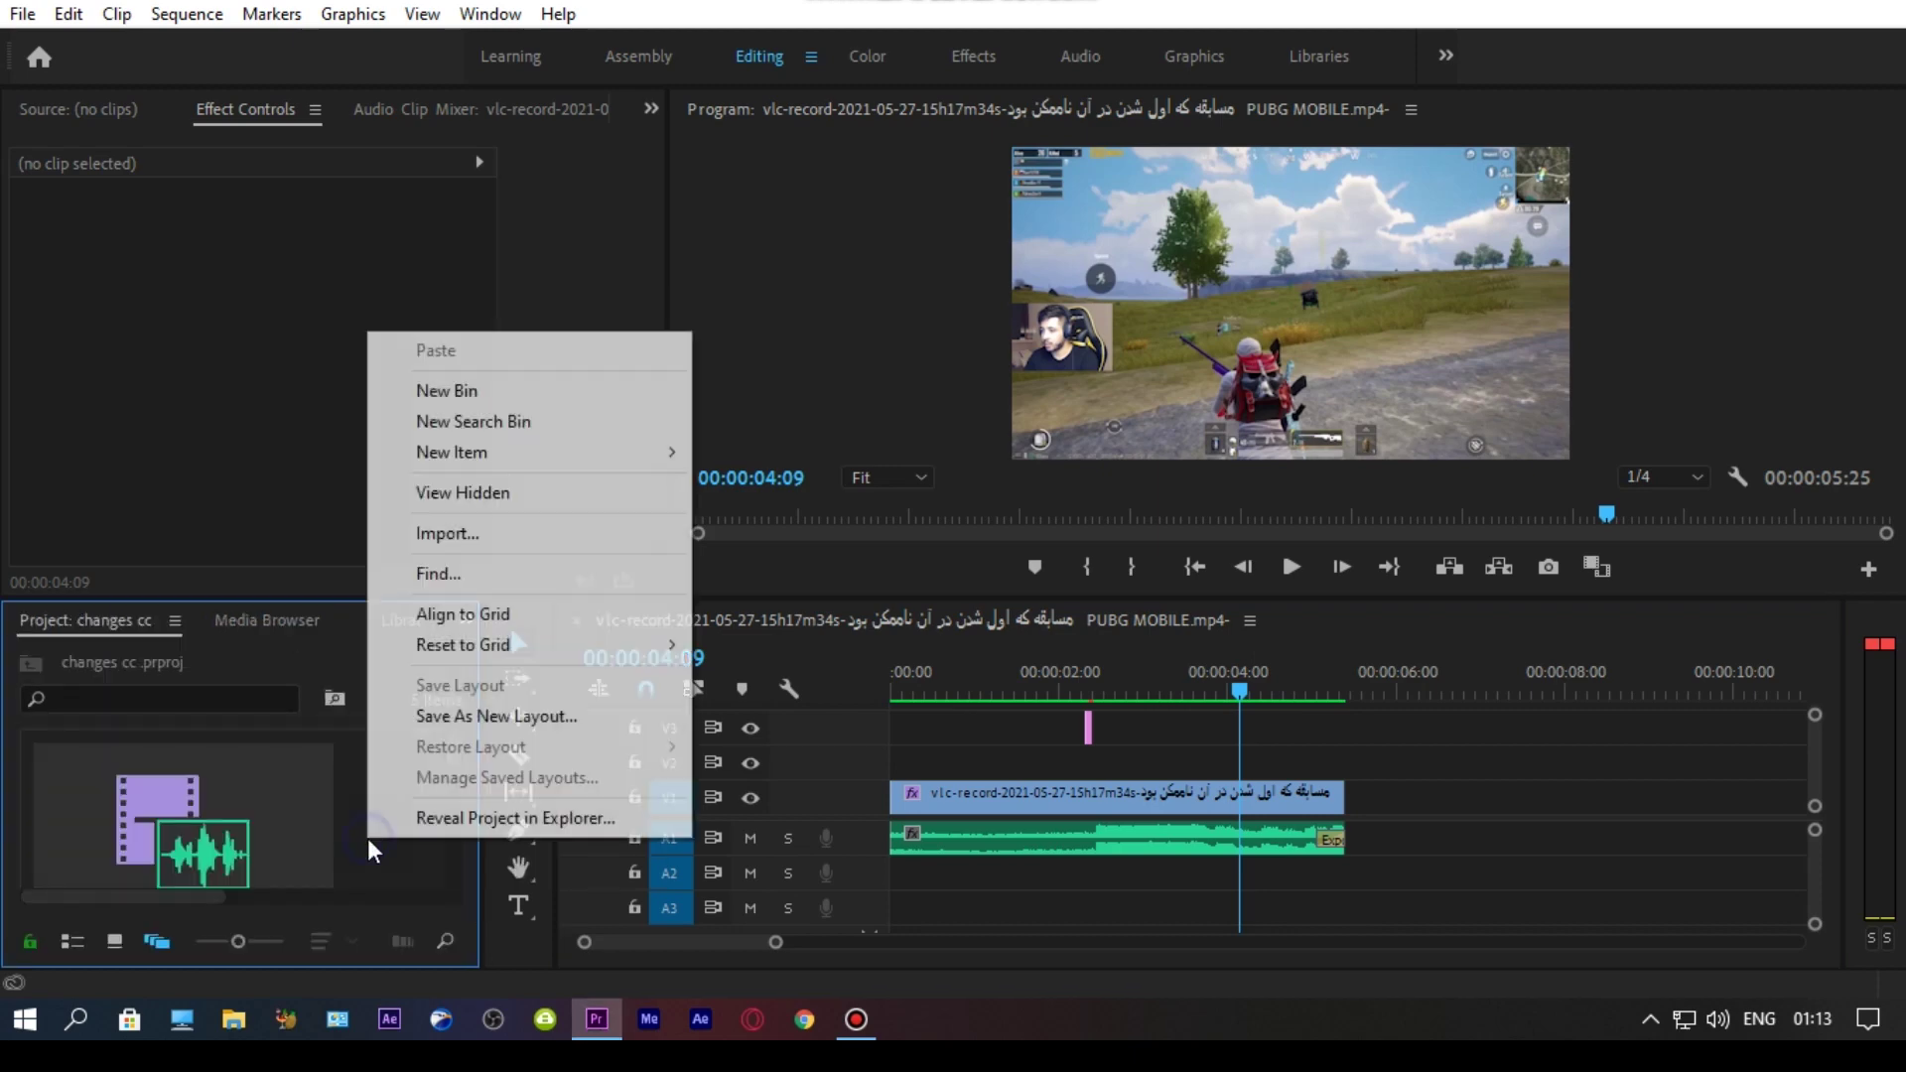
left_click(454, 455)
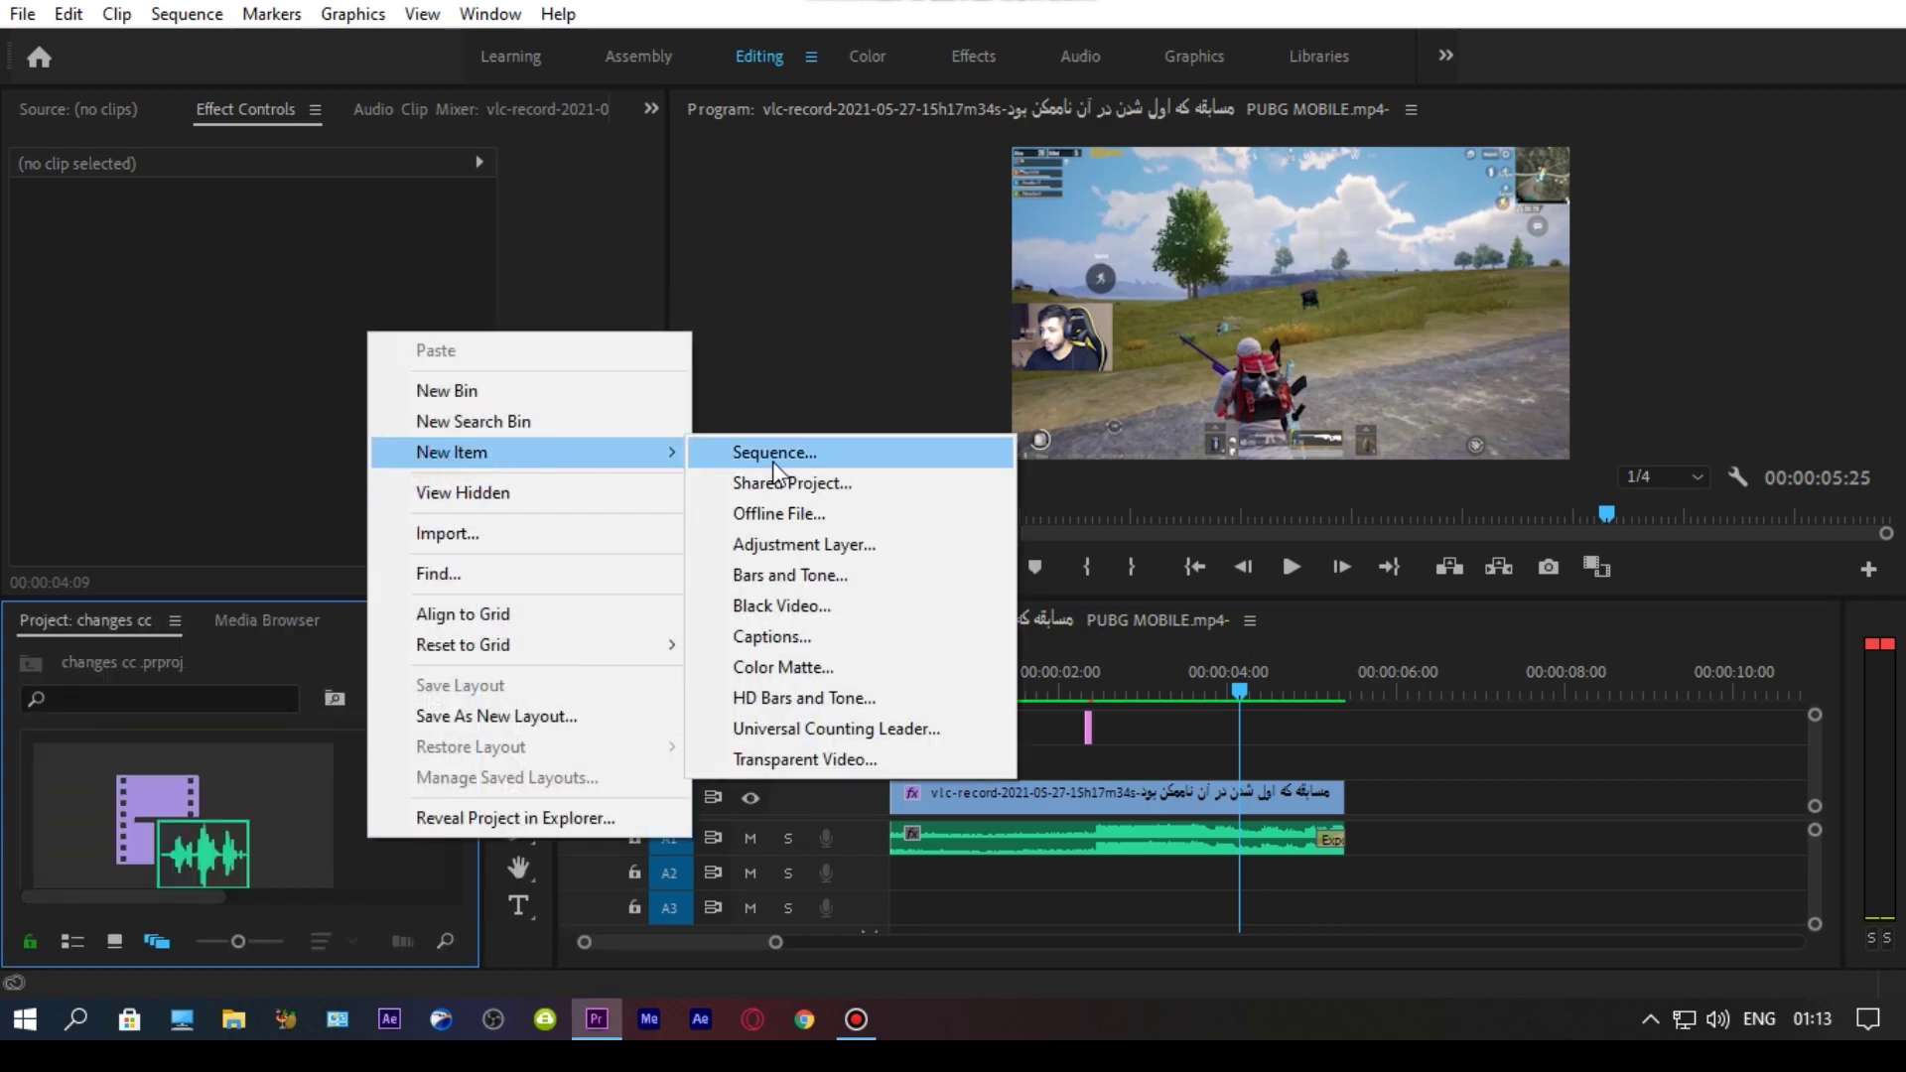
left_click(766, 559)
left_click(998, 562)
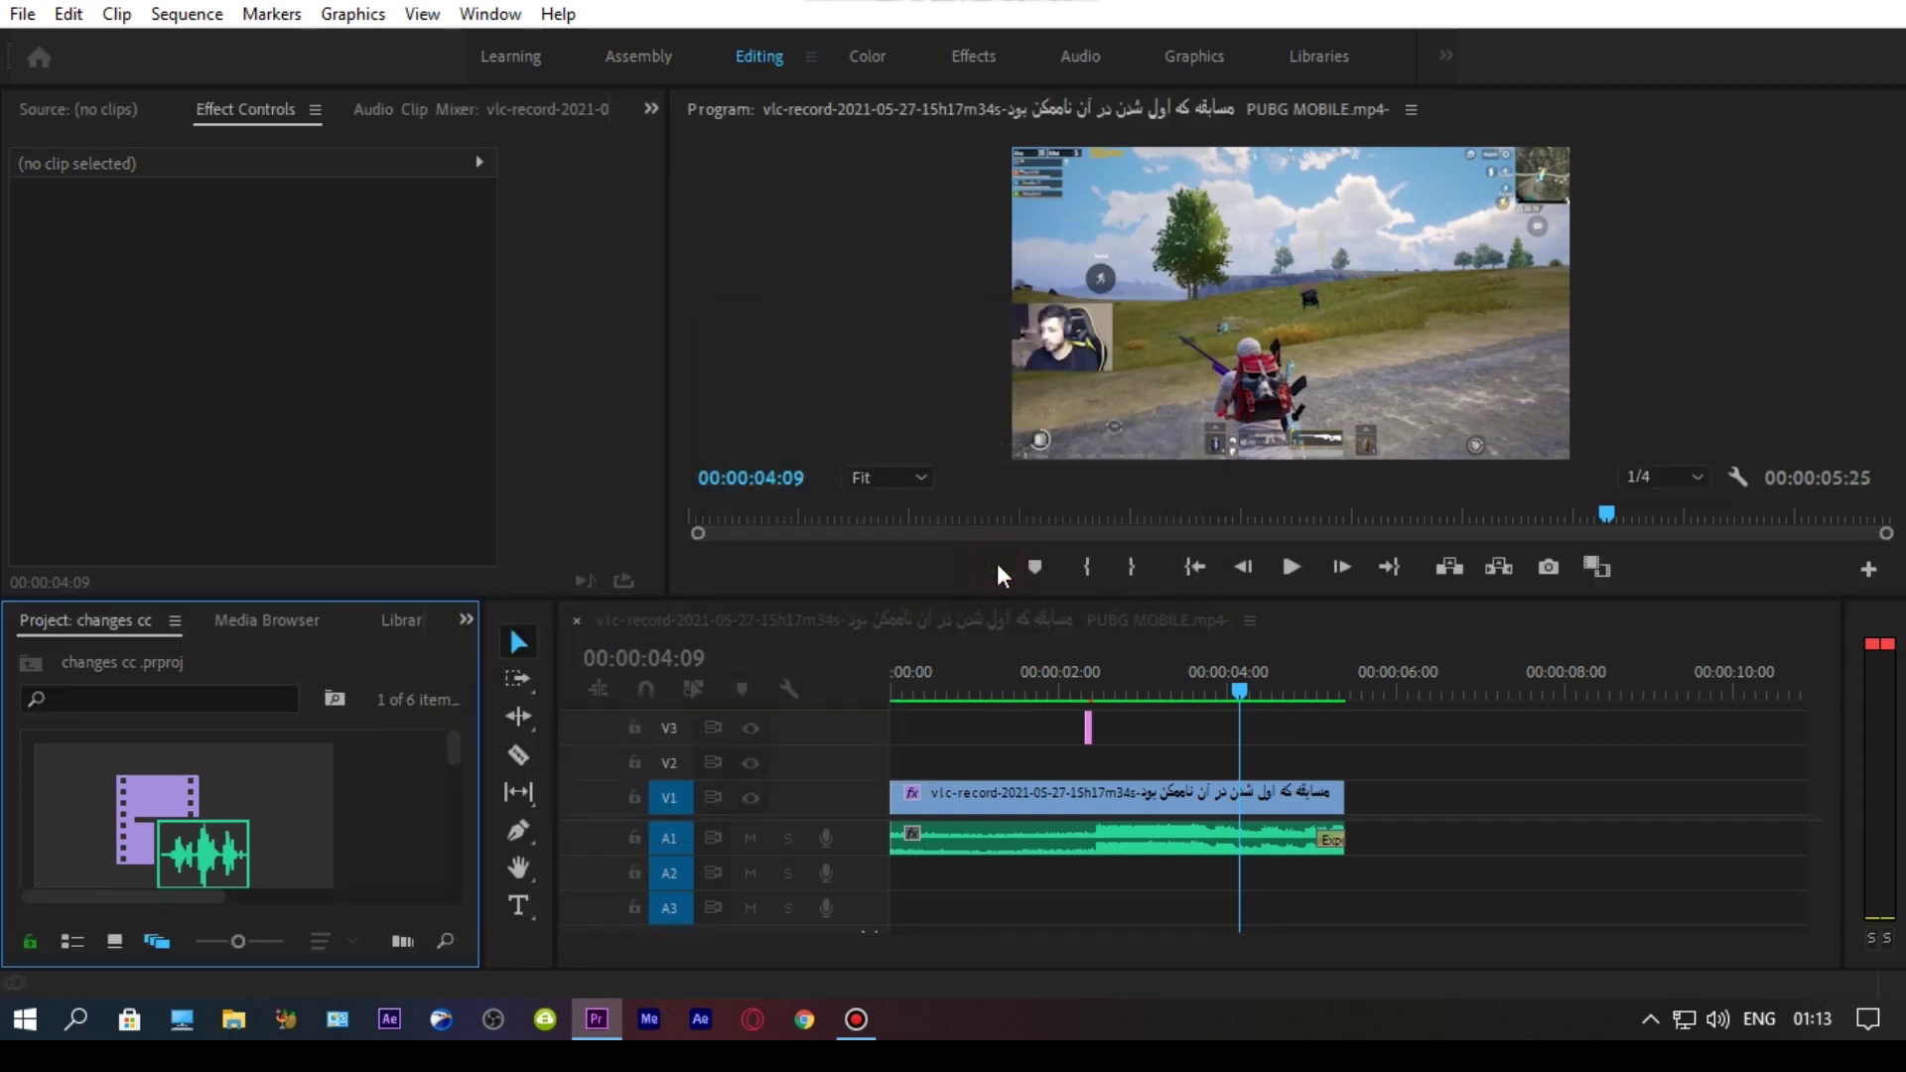
left_click_drag(450, 747, 436, 901)
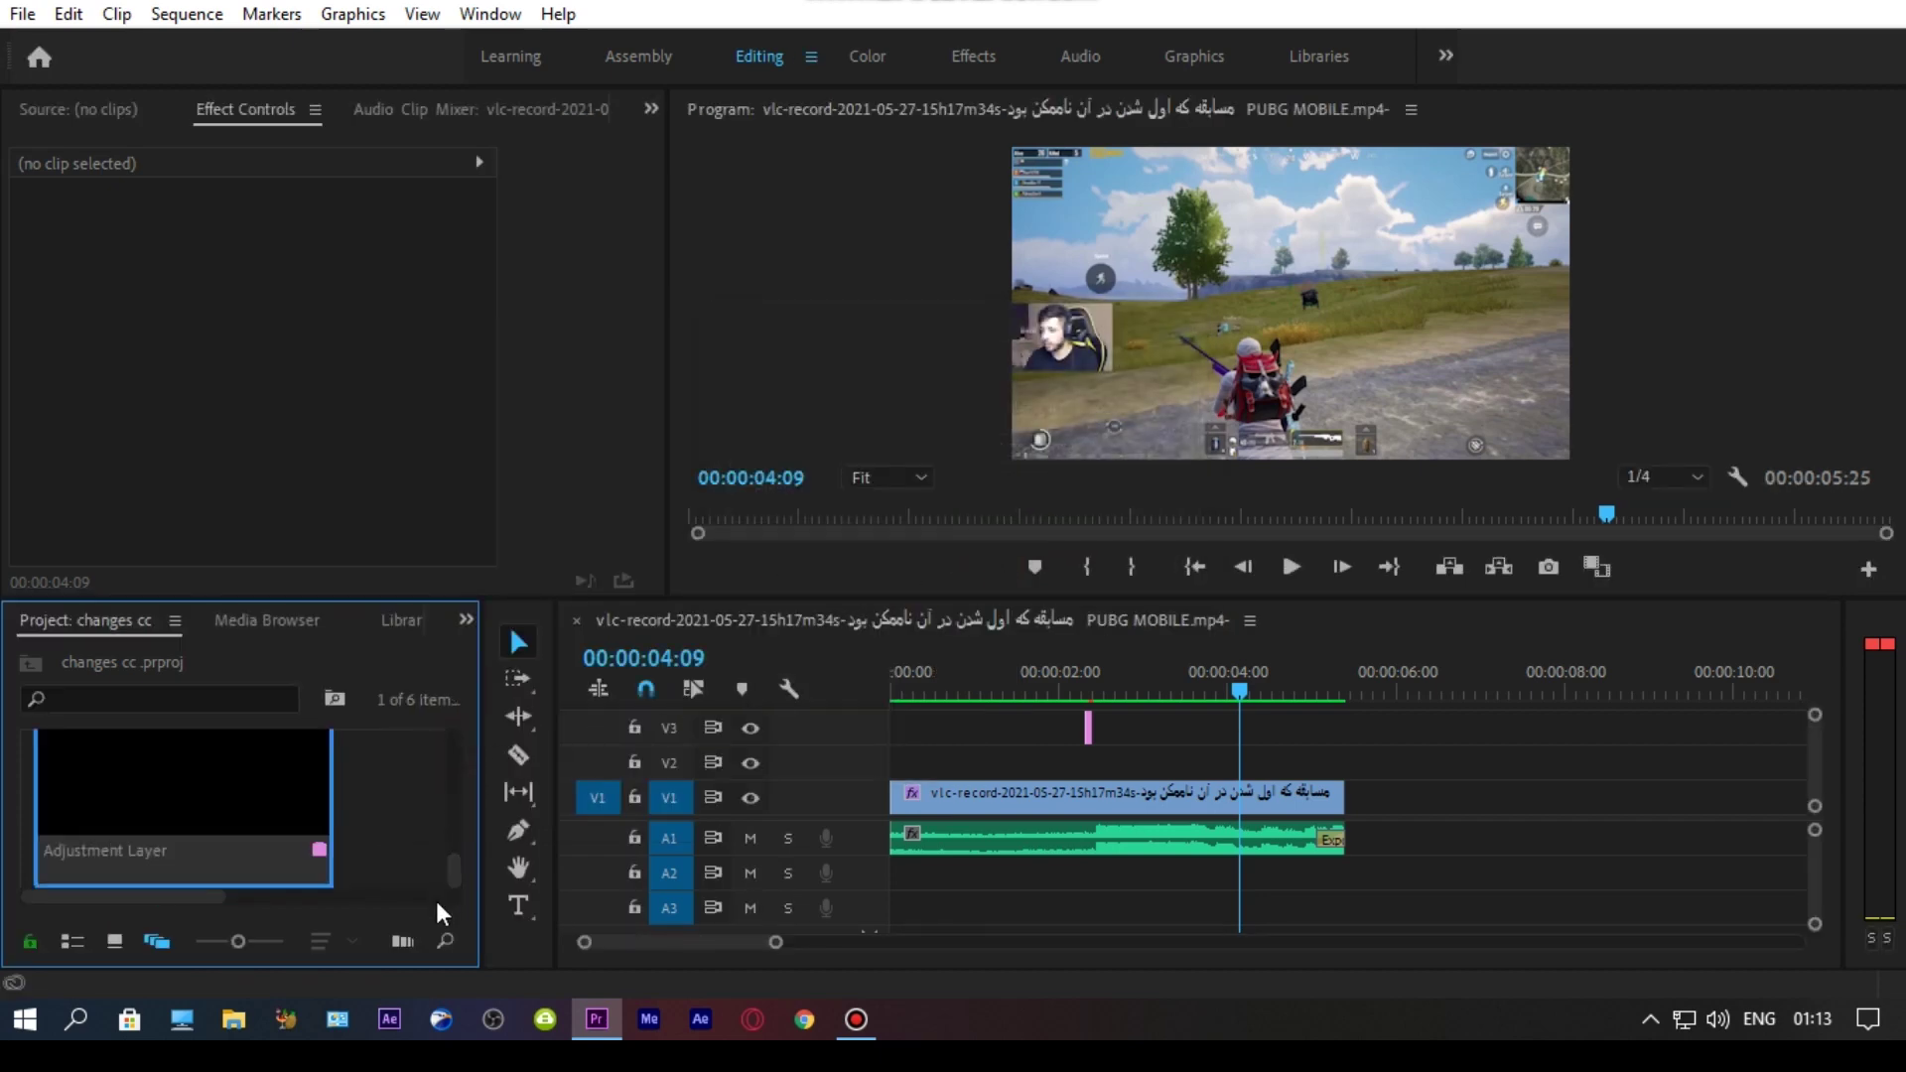
- Drop the Adjustment Layer on V2 and trim its end to match the gameplay clip
left_click_drag(157, 791, 1092, 778)
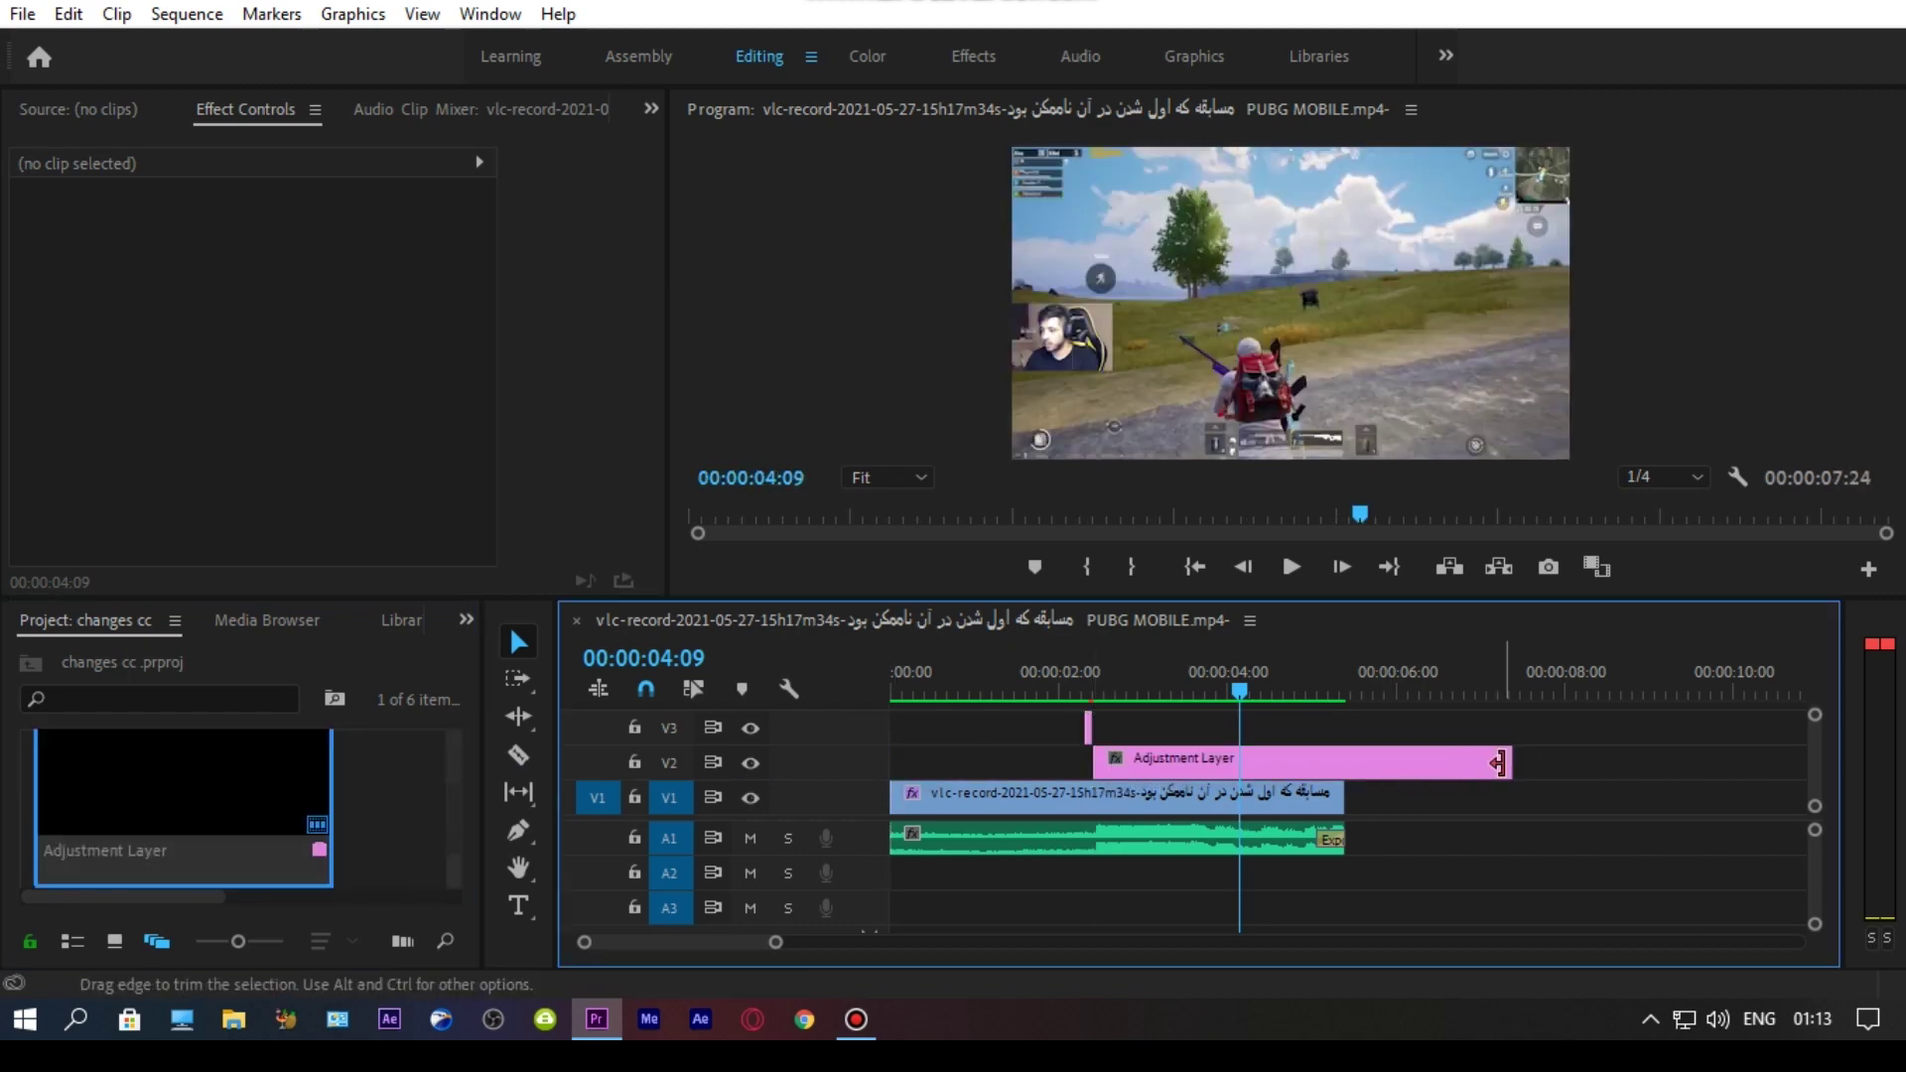
left_click_drag(1492, 767, 1344, 767)
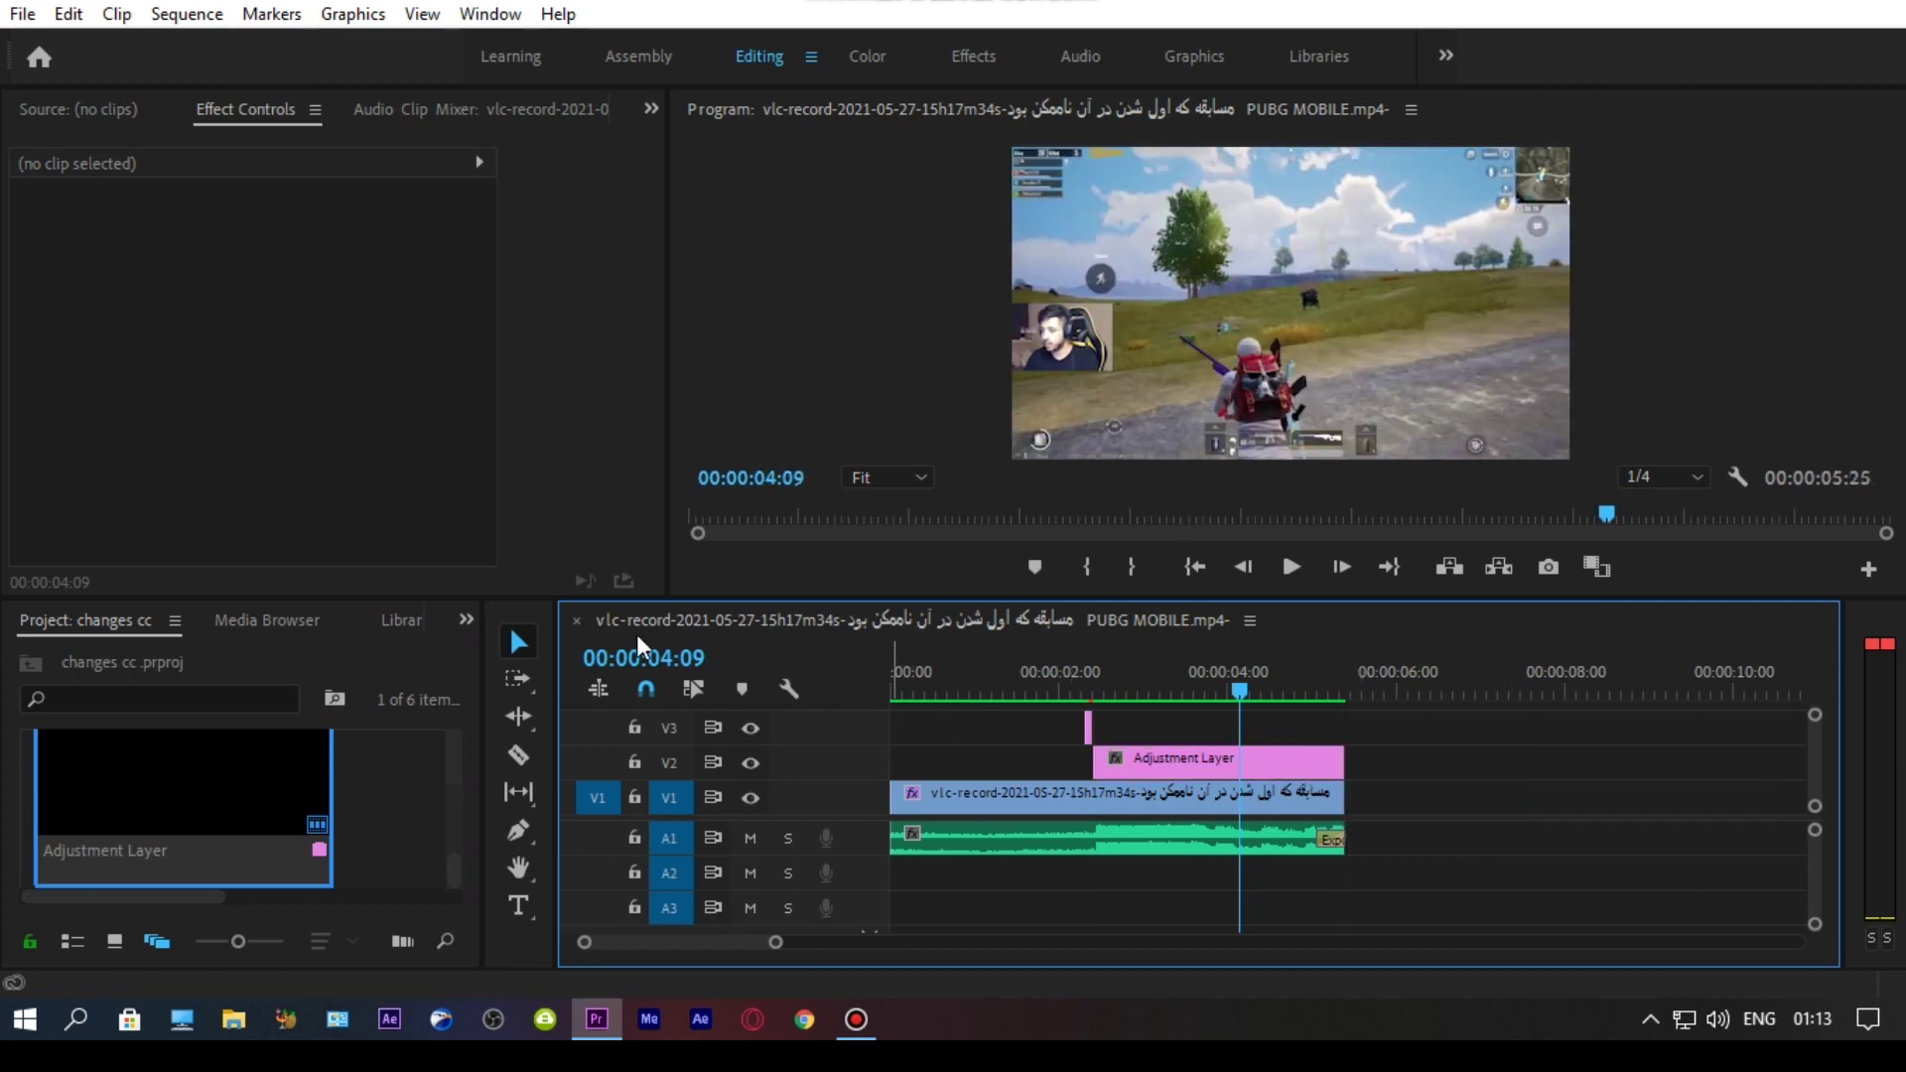
left_click(459, 621)
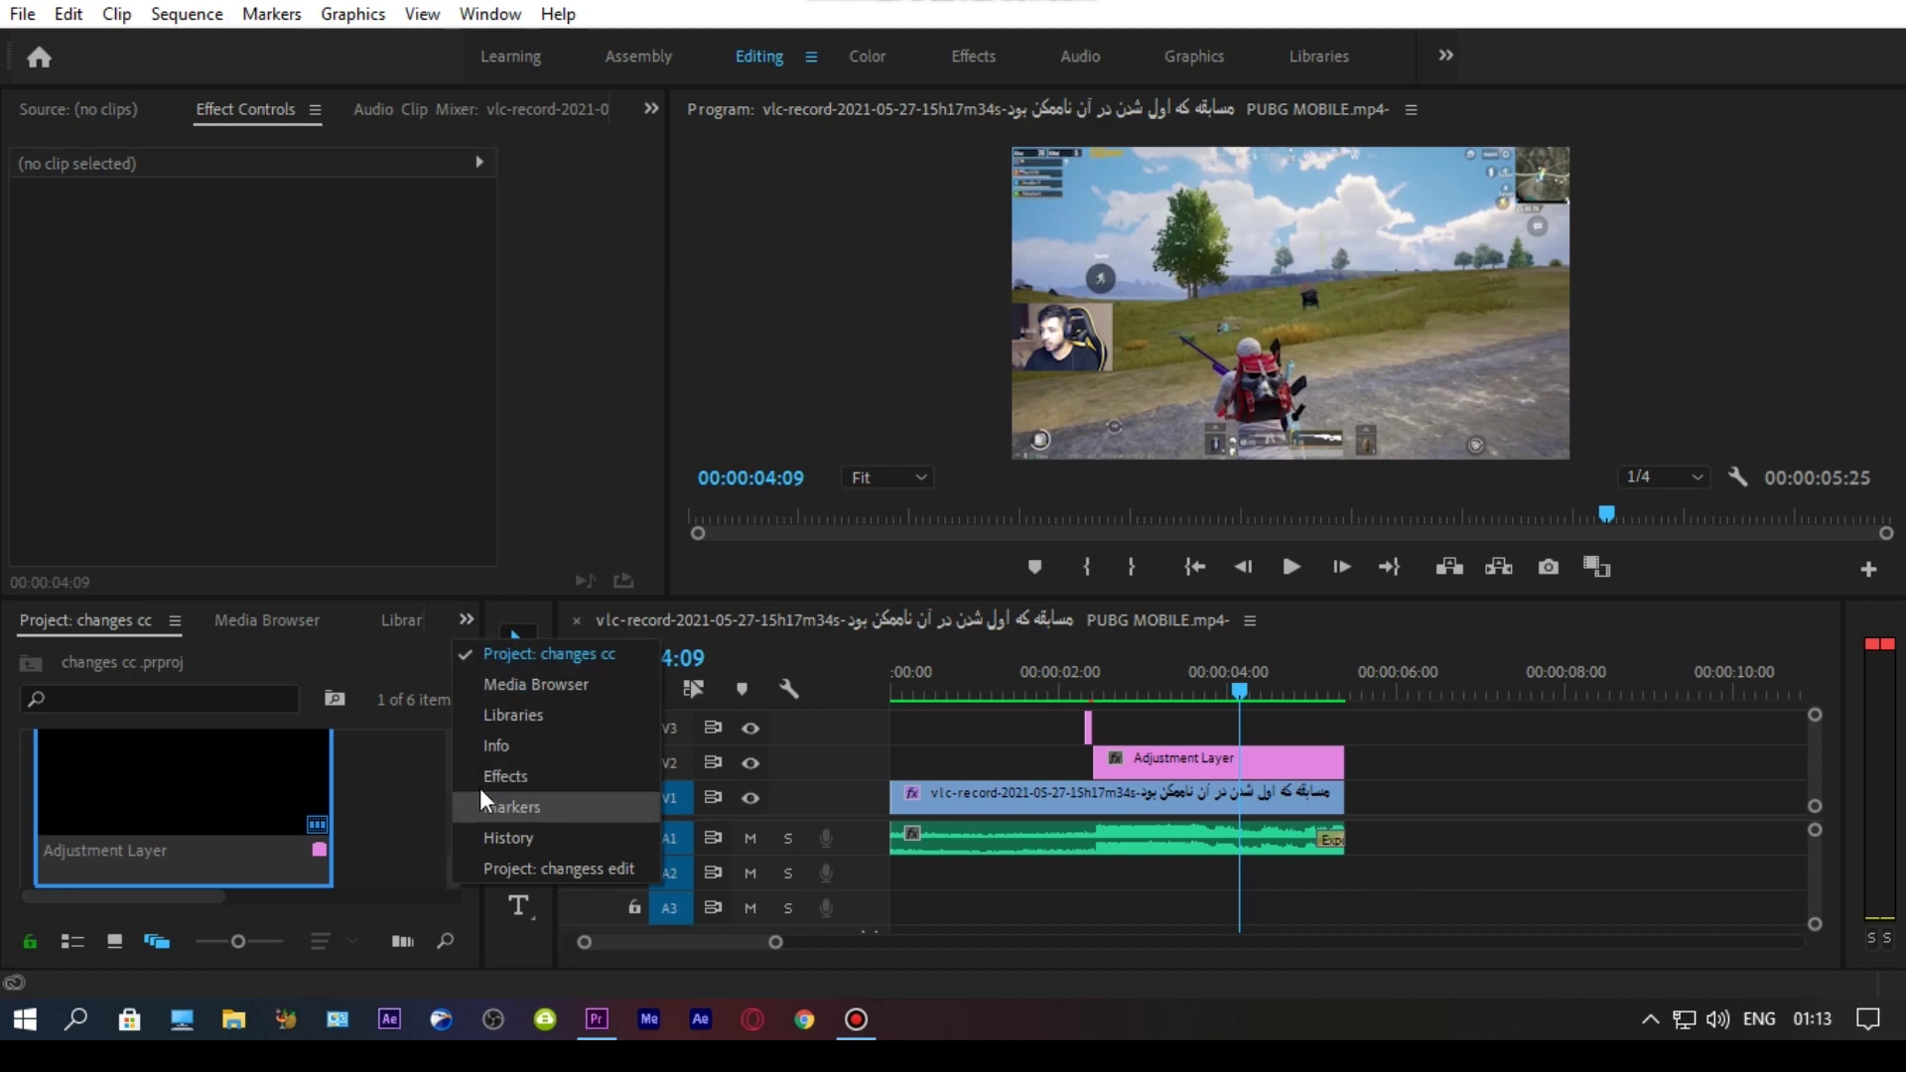
left_click(506, 776)
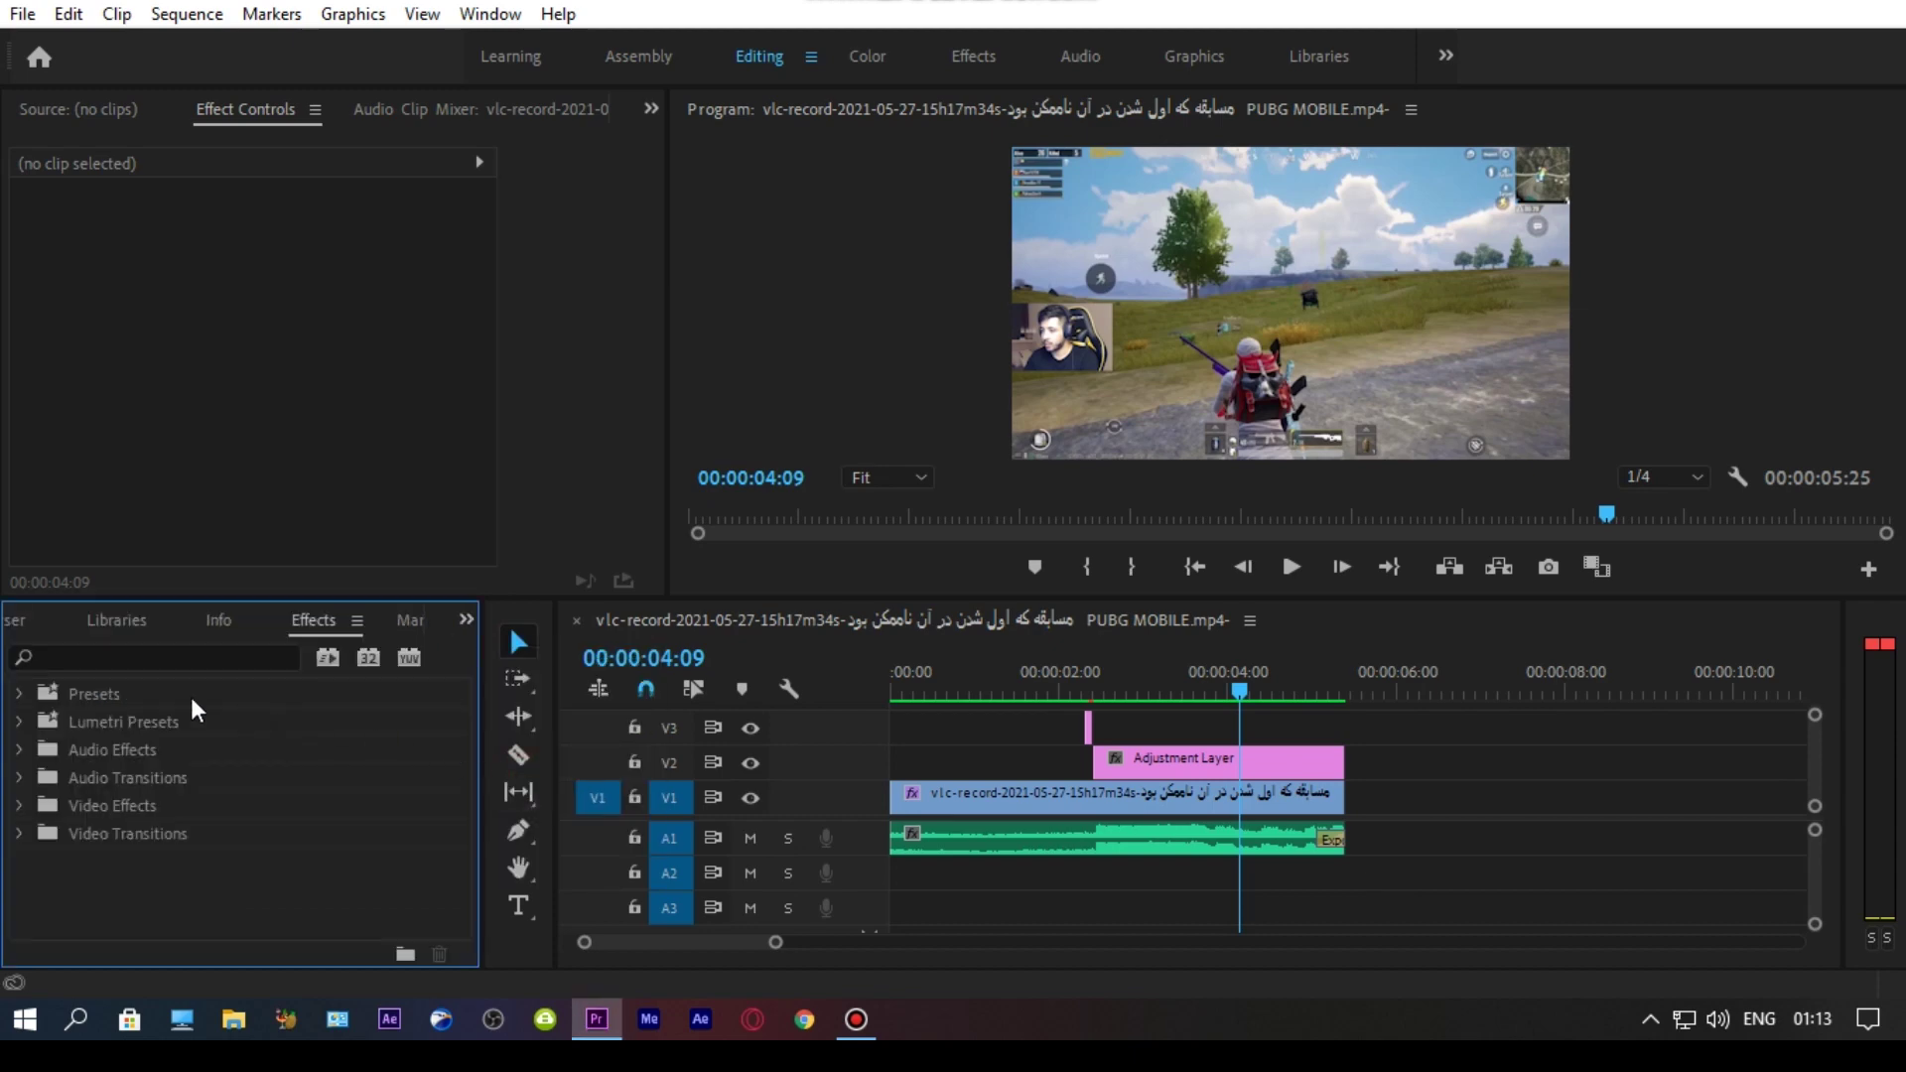
- Import the desktop file RED & GREY CC BY SFG into the Presets folder
left_click(115, 687)
right_click(115, 686)
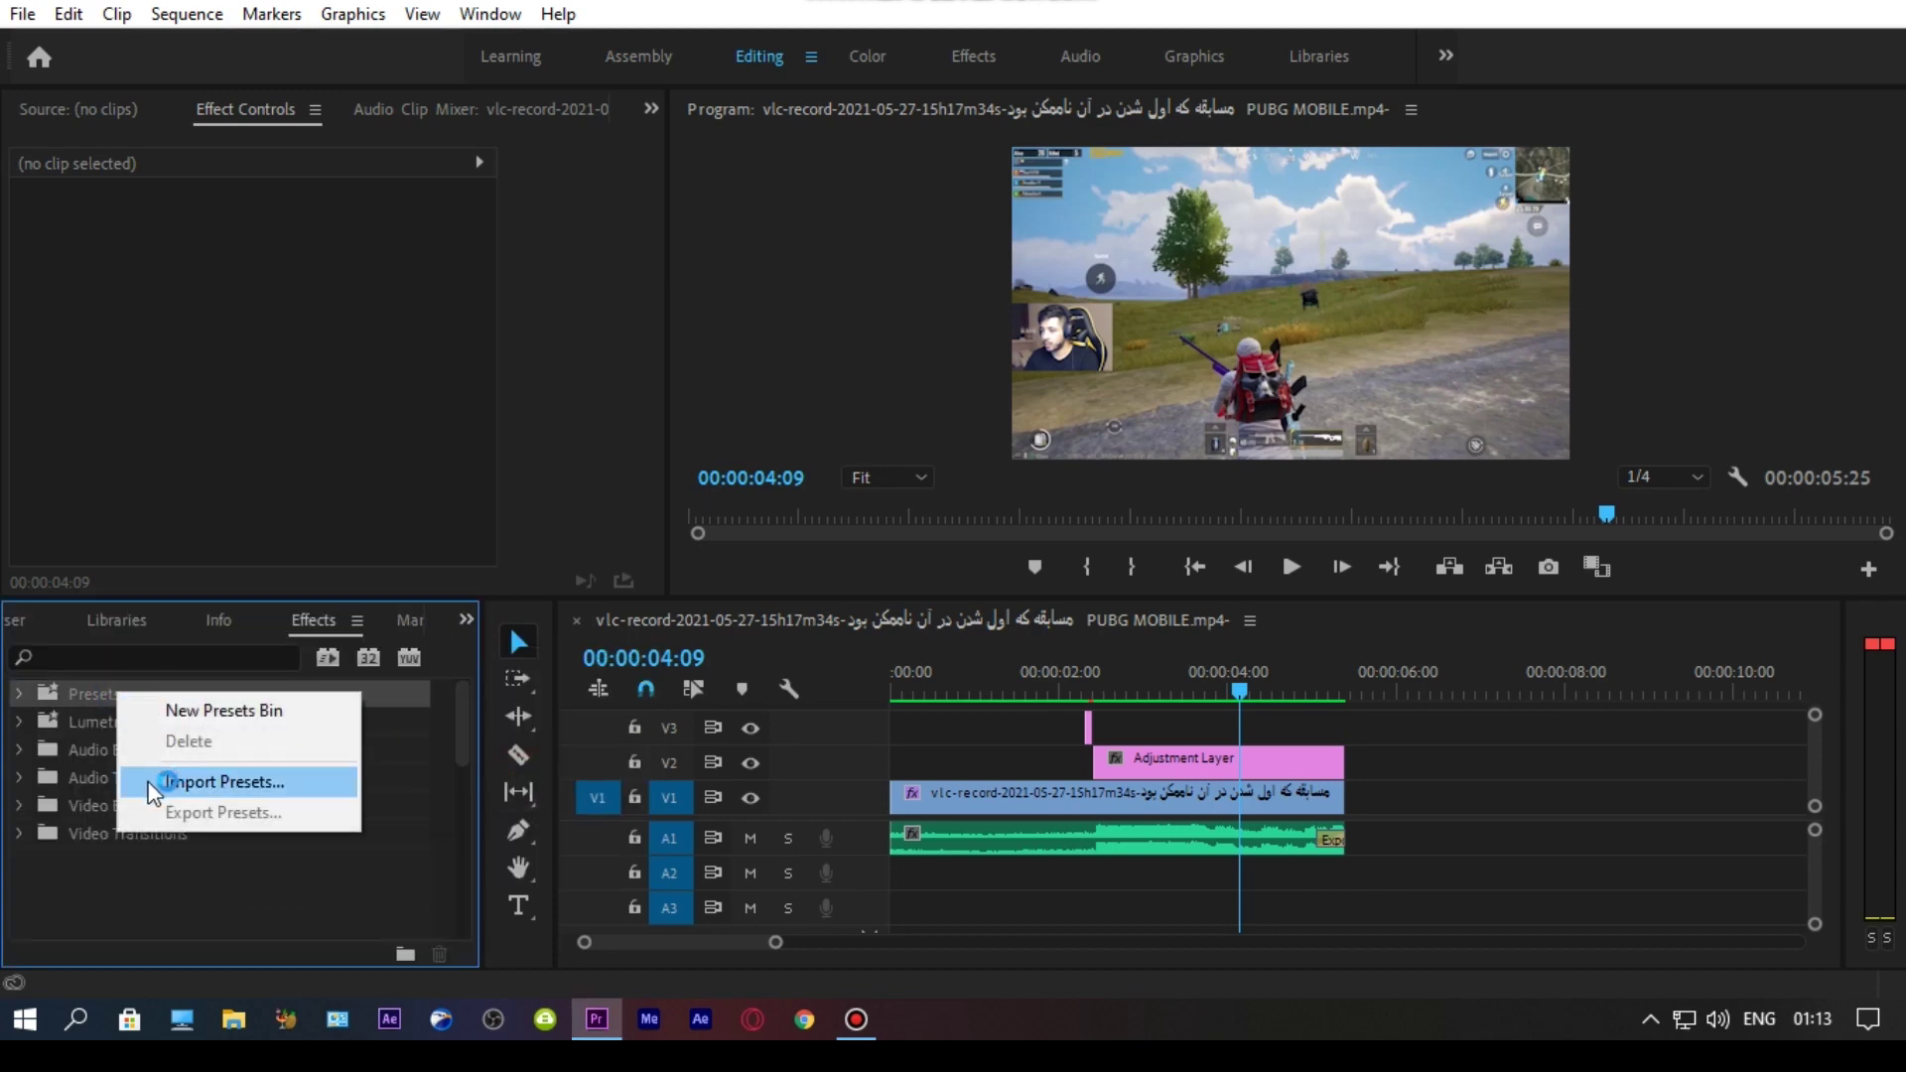
left_click(192, 784)
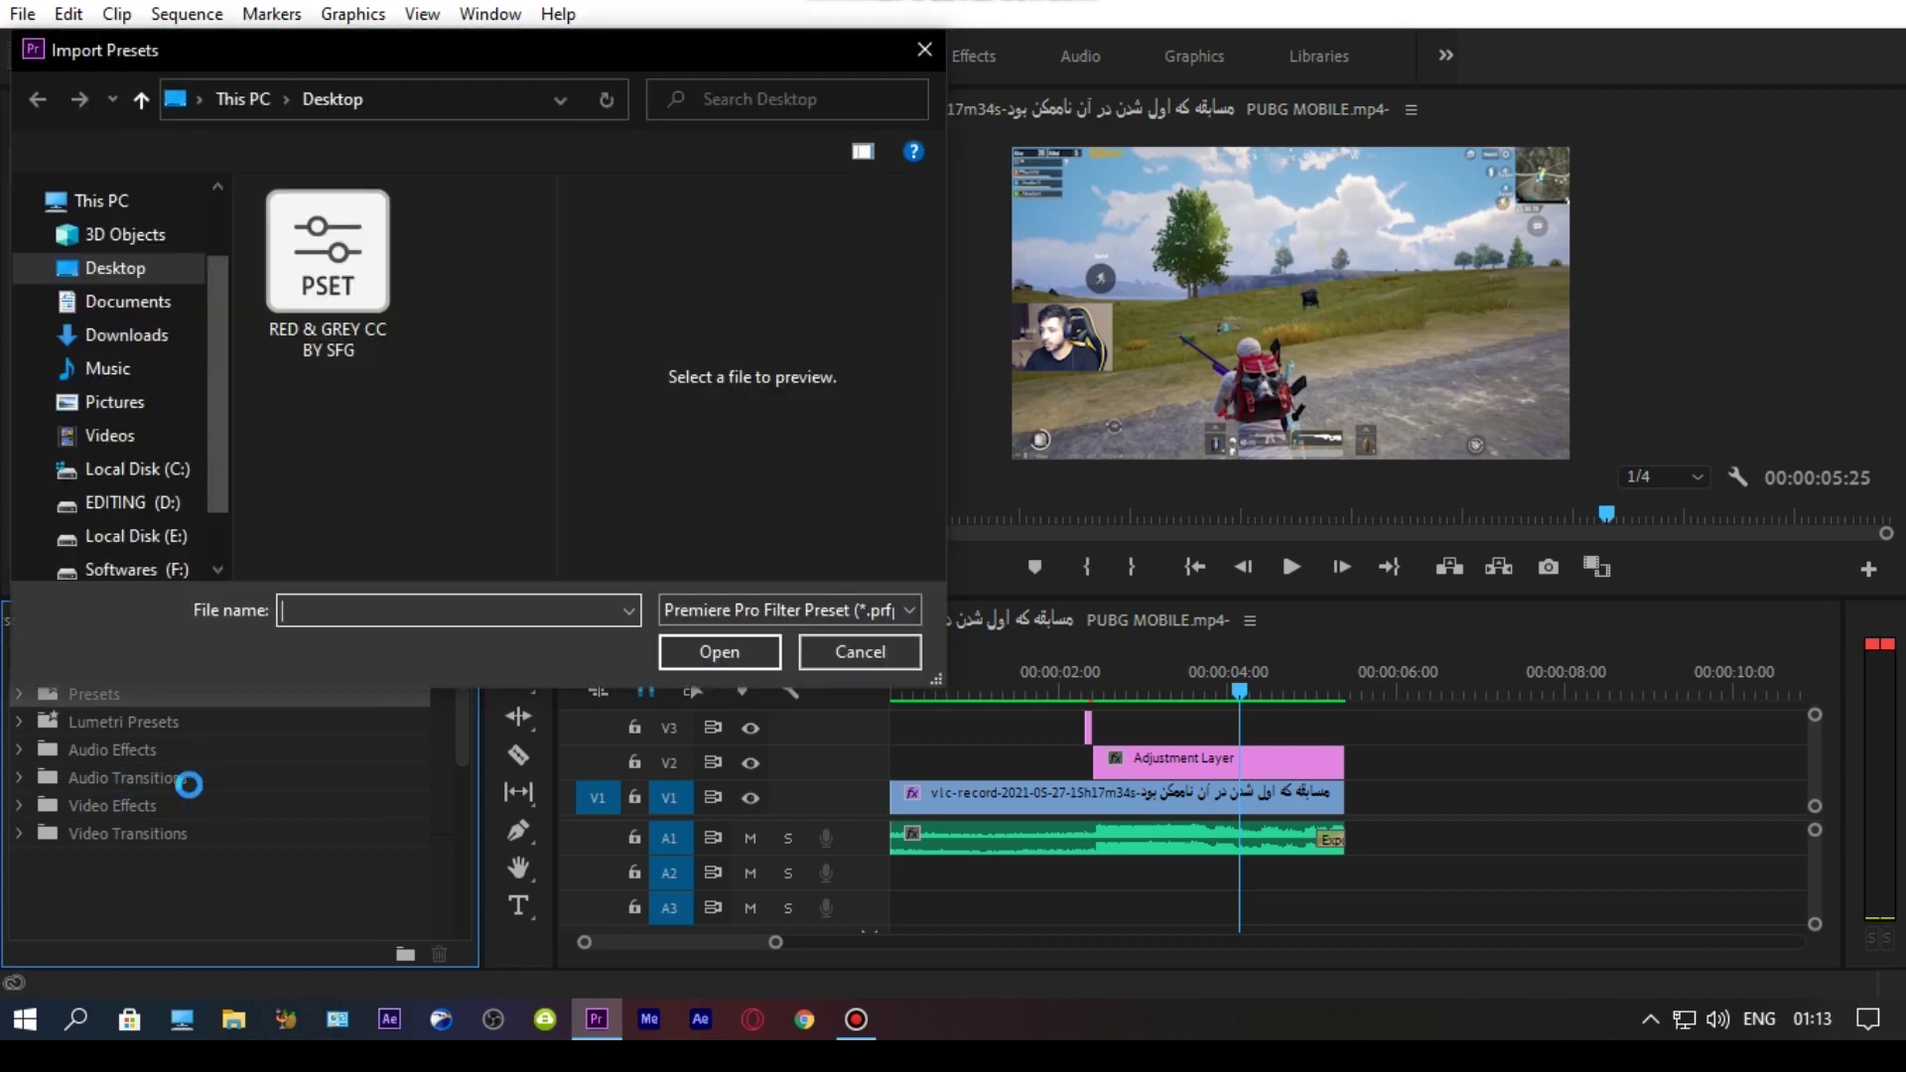
left_click(298, 343)
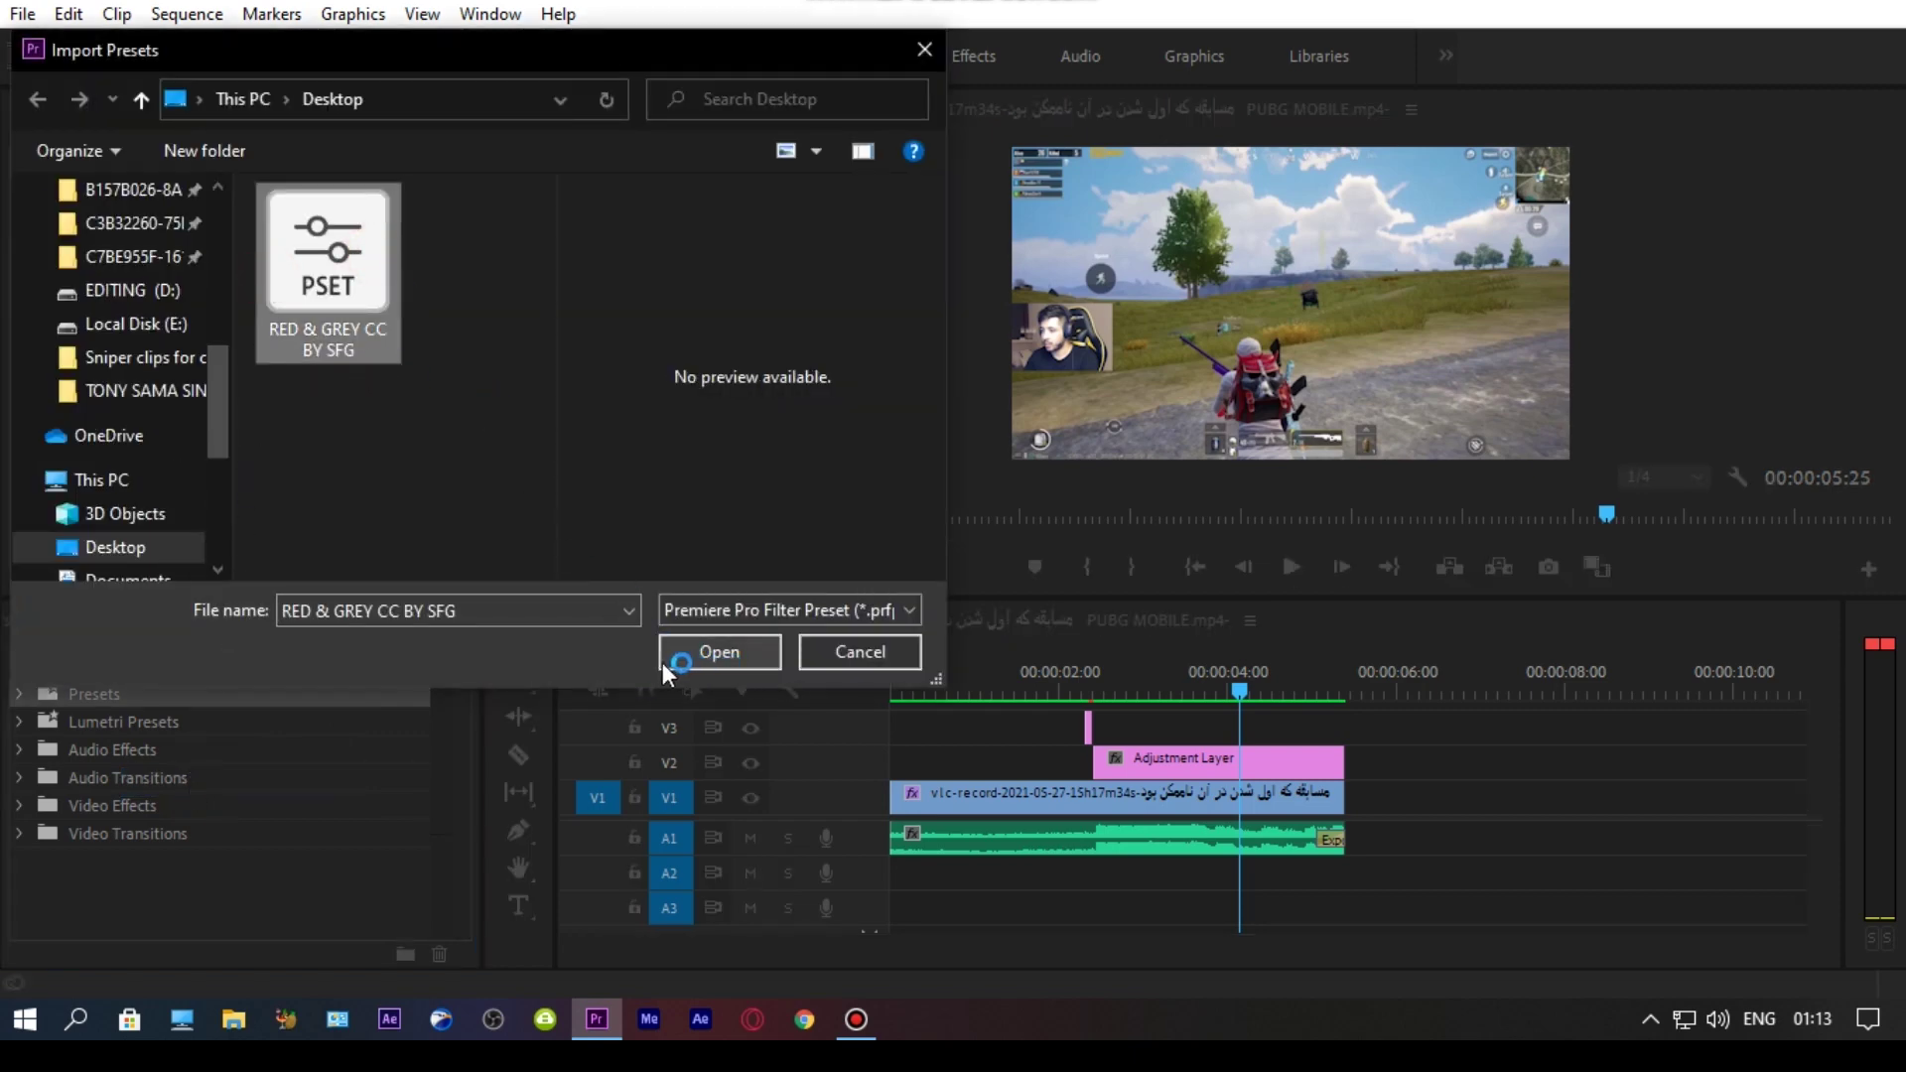
left_click(716, 653)
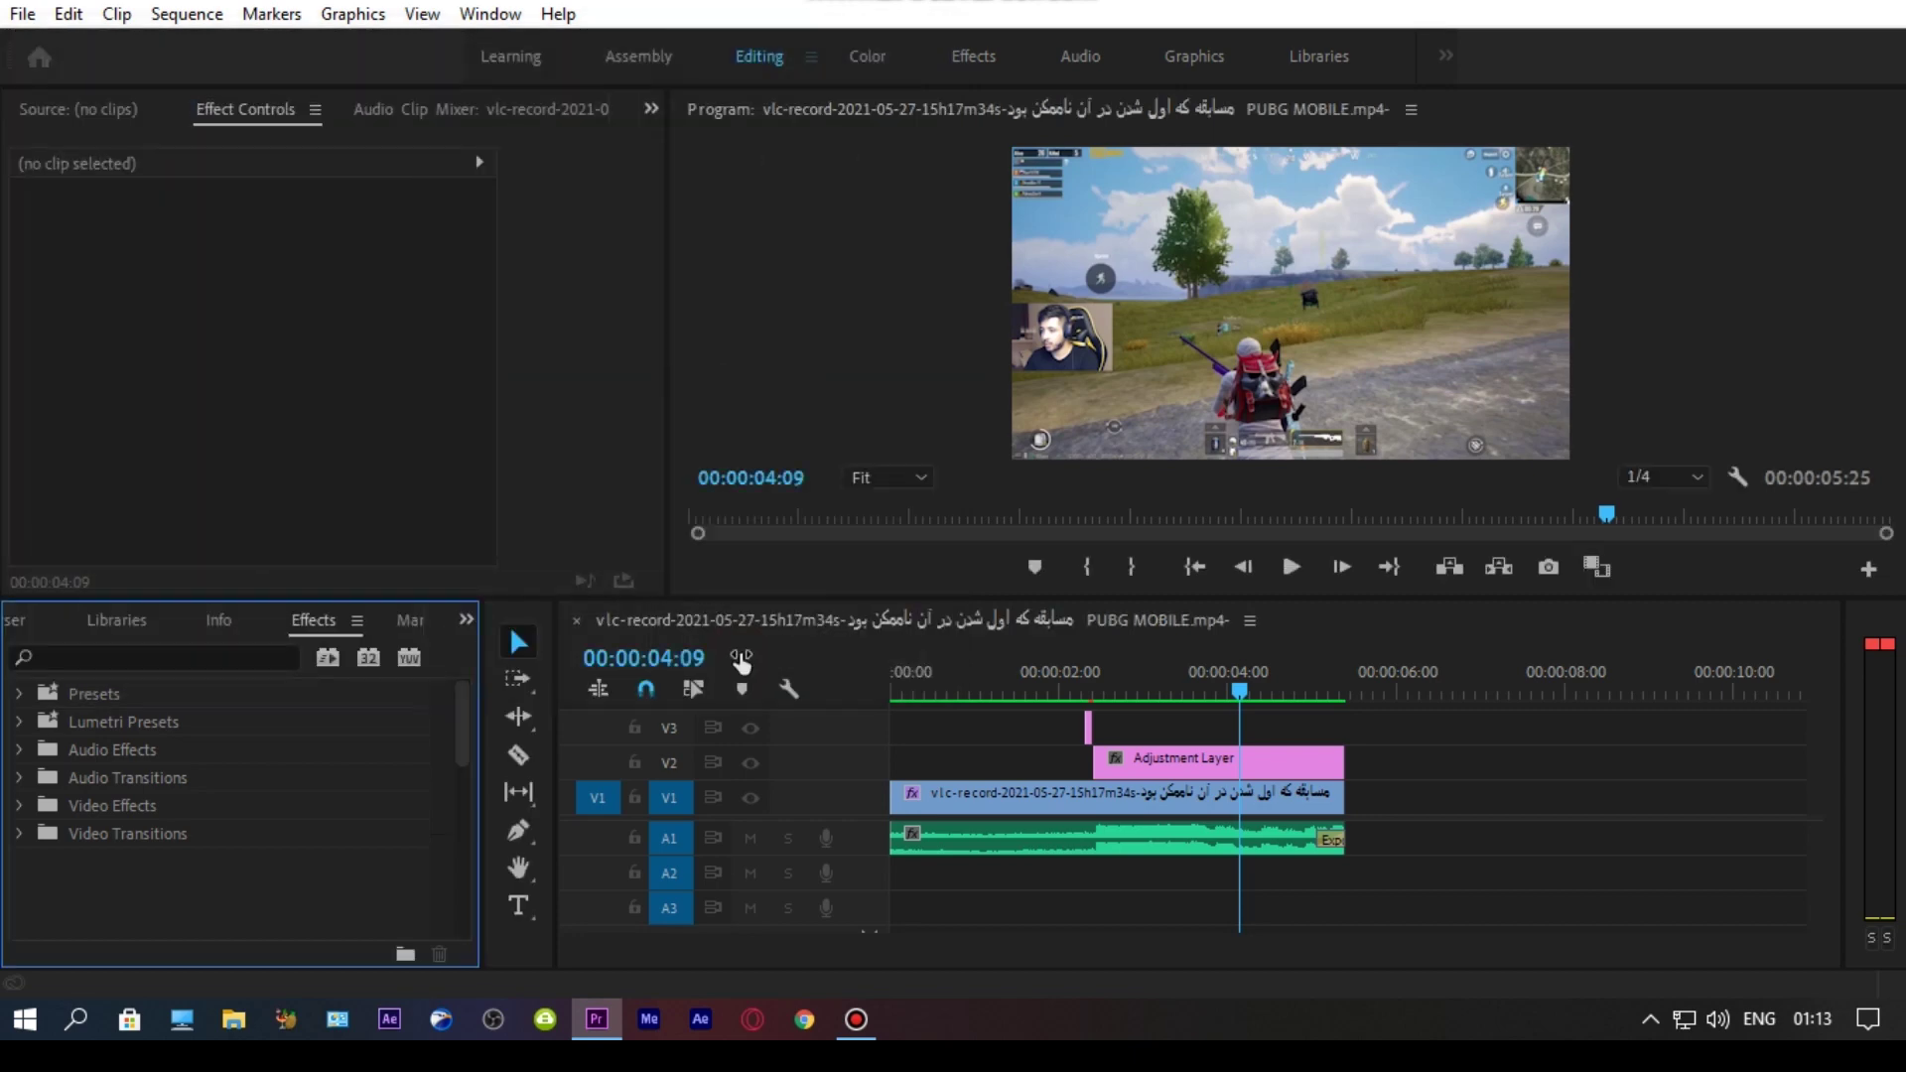
- Apply the Red & Grey CC By SFG preset to the Adjustment Layer clip
left_click(19, 695)
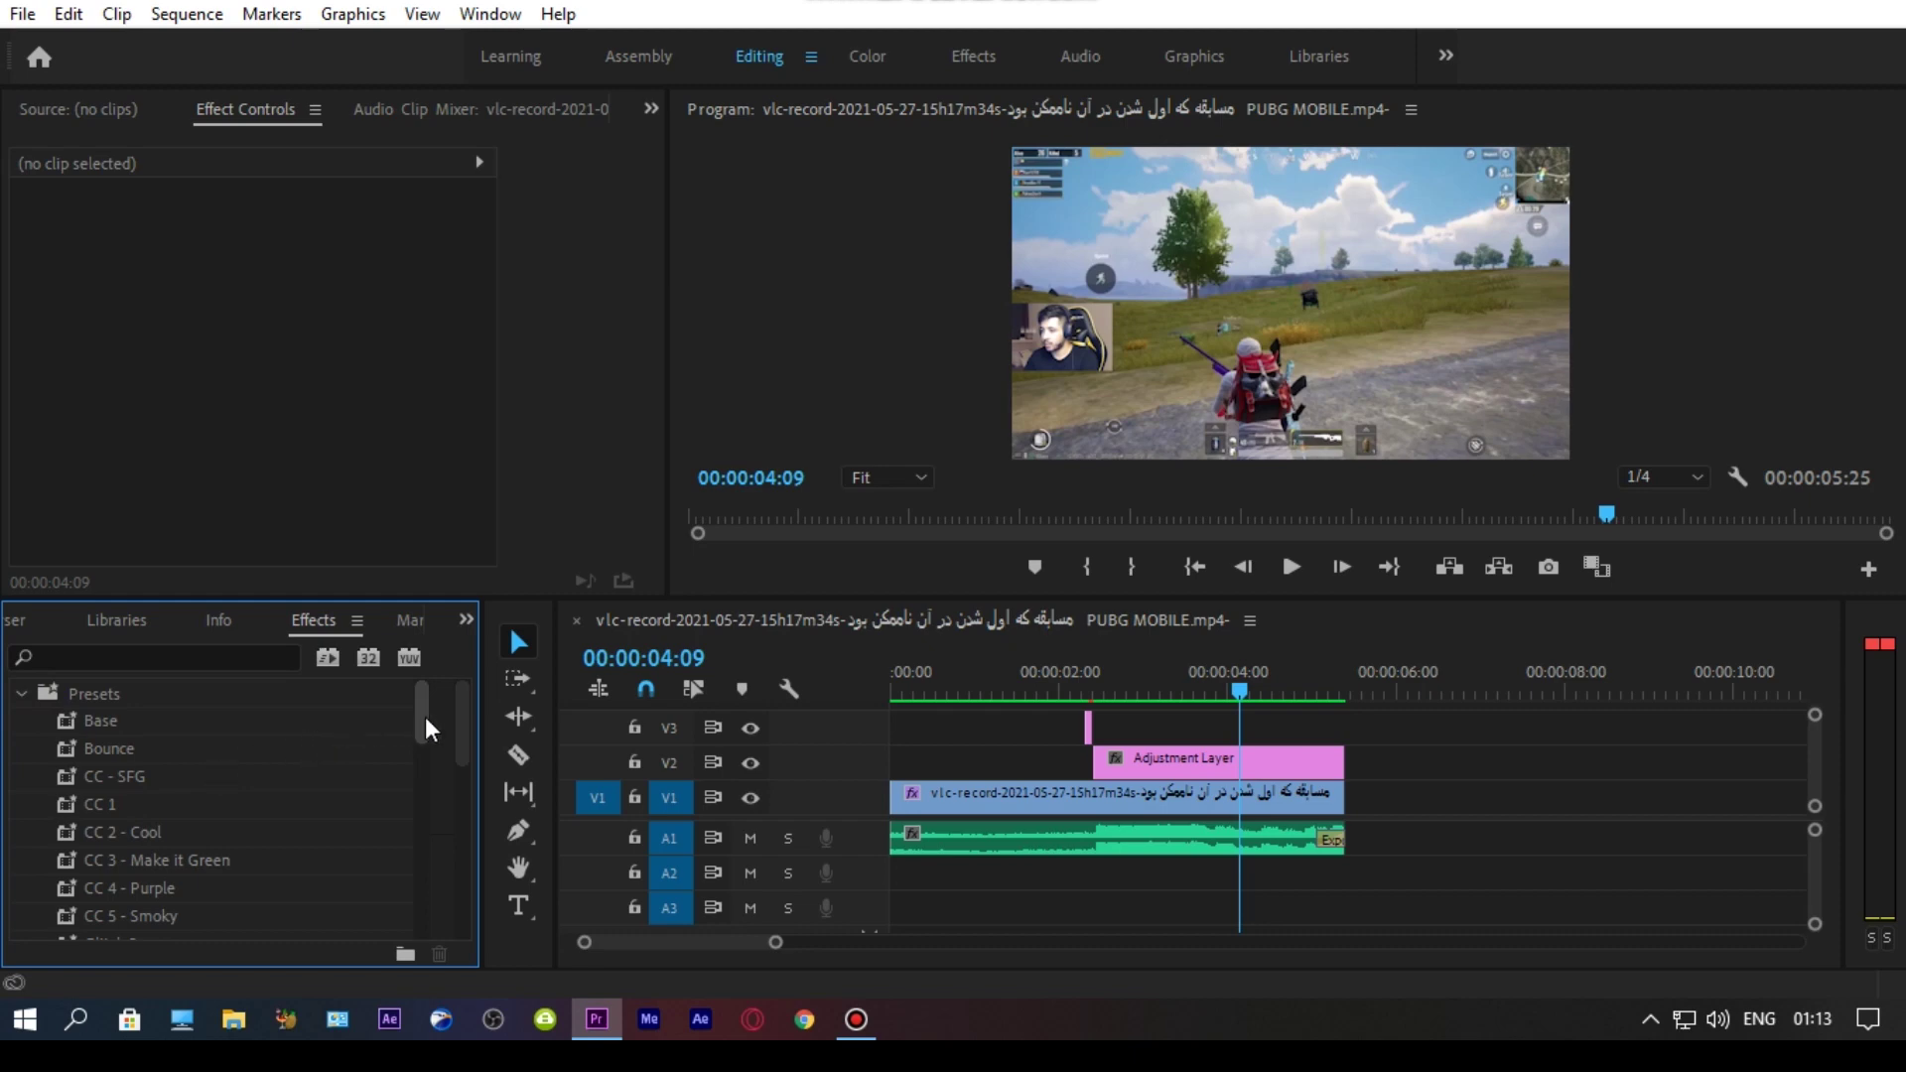
left_click_drag(418, 713, 419, 783)
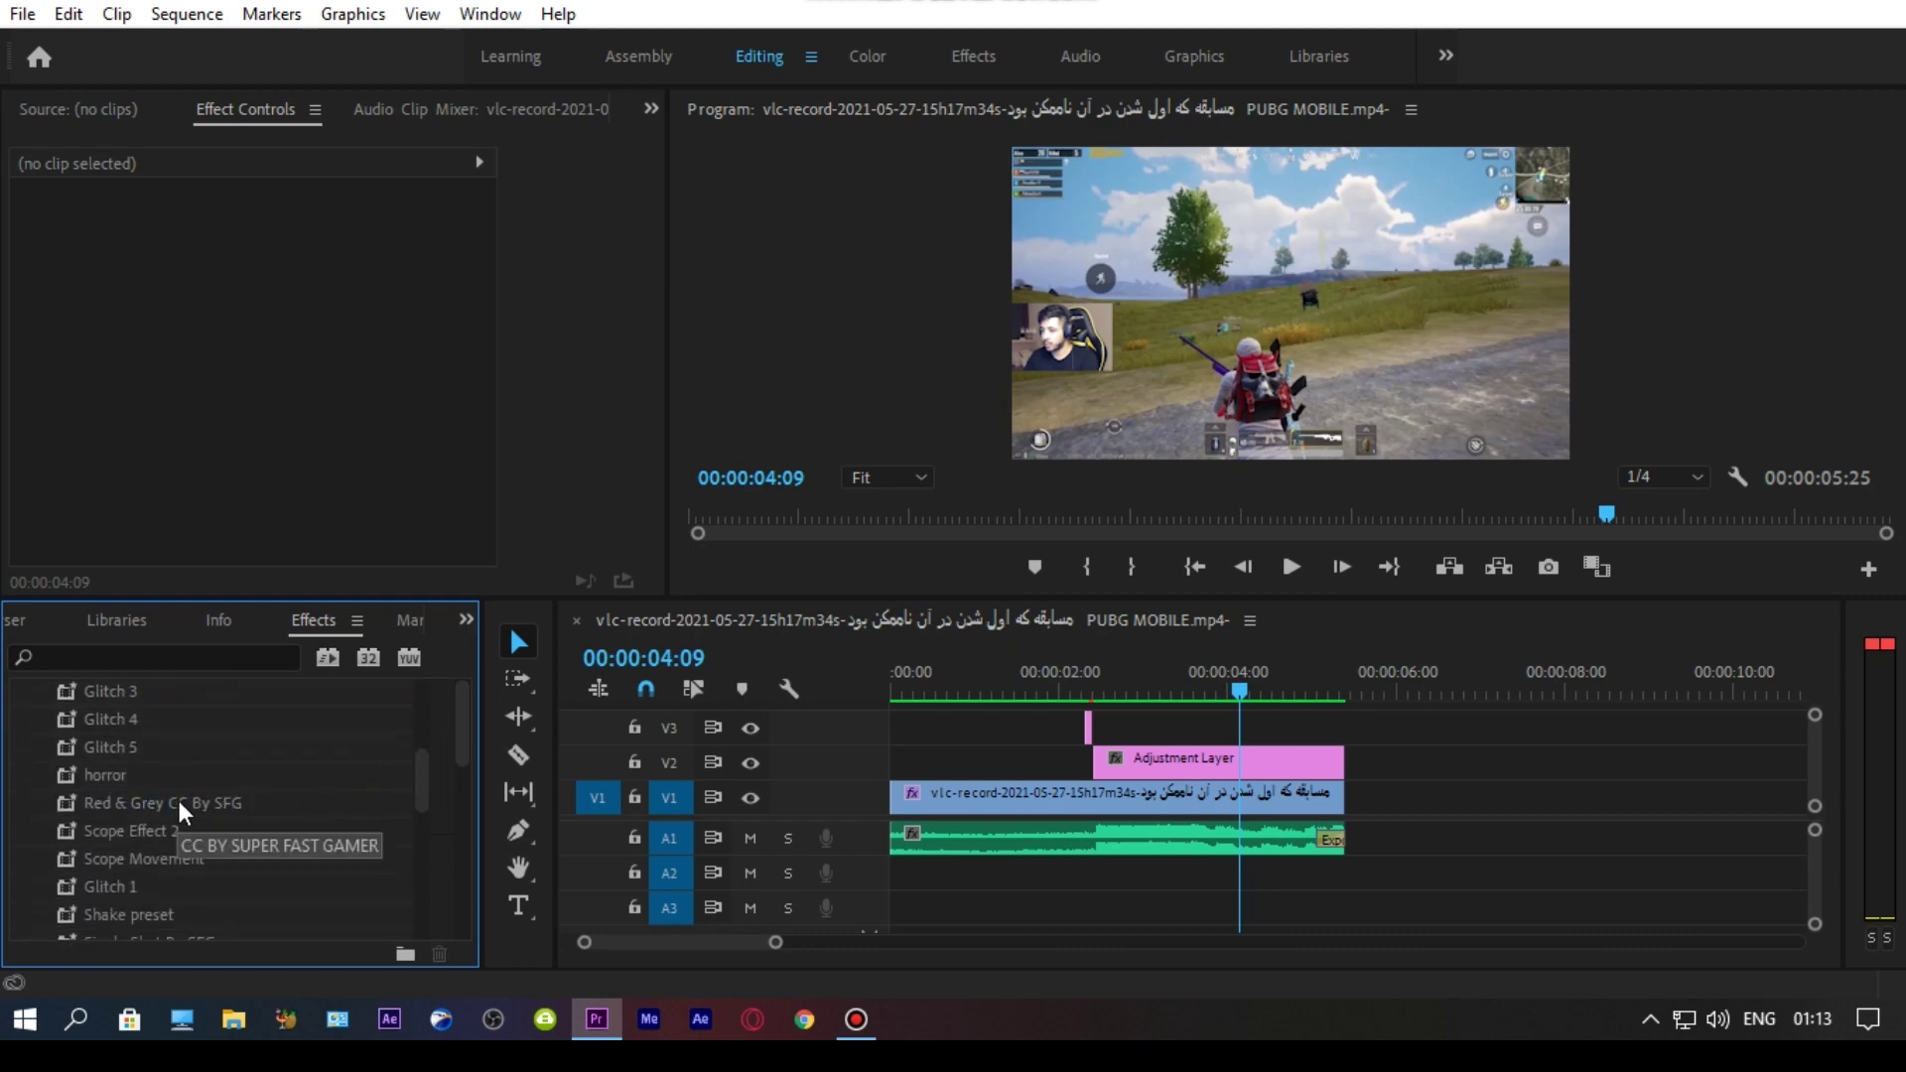
left_click(234, 806)
left_click_drag(154, 816, 1184, 767)
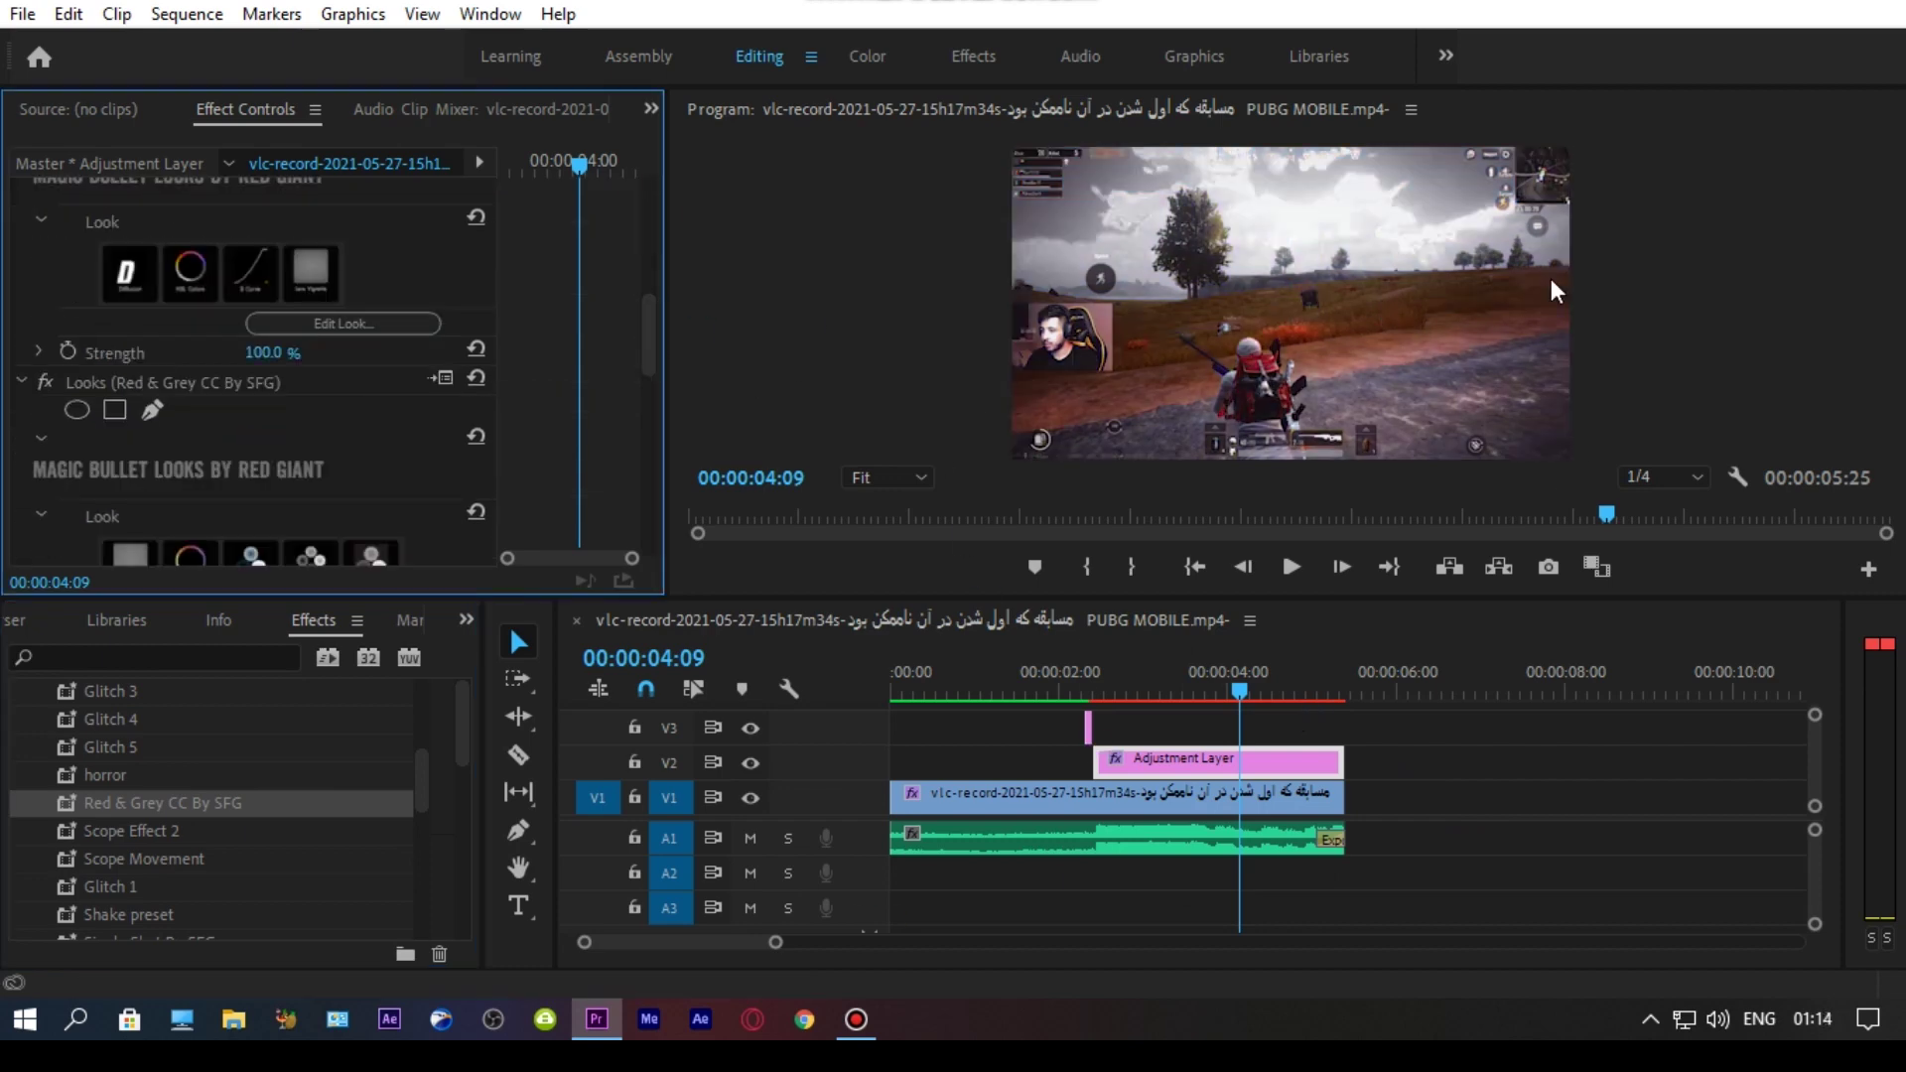
left_click_drag(646, 348, 657, 574)
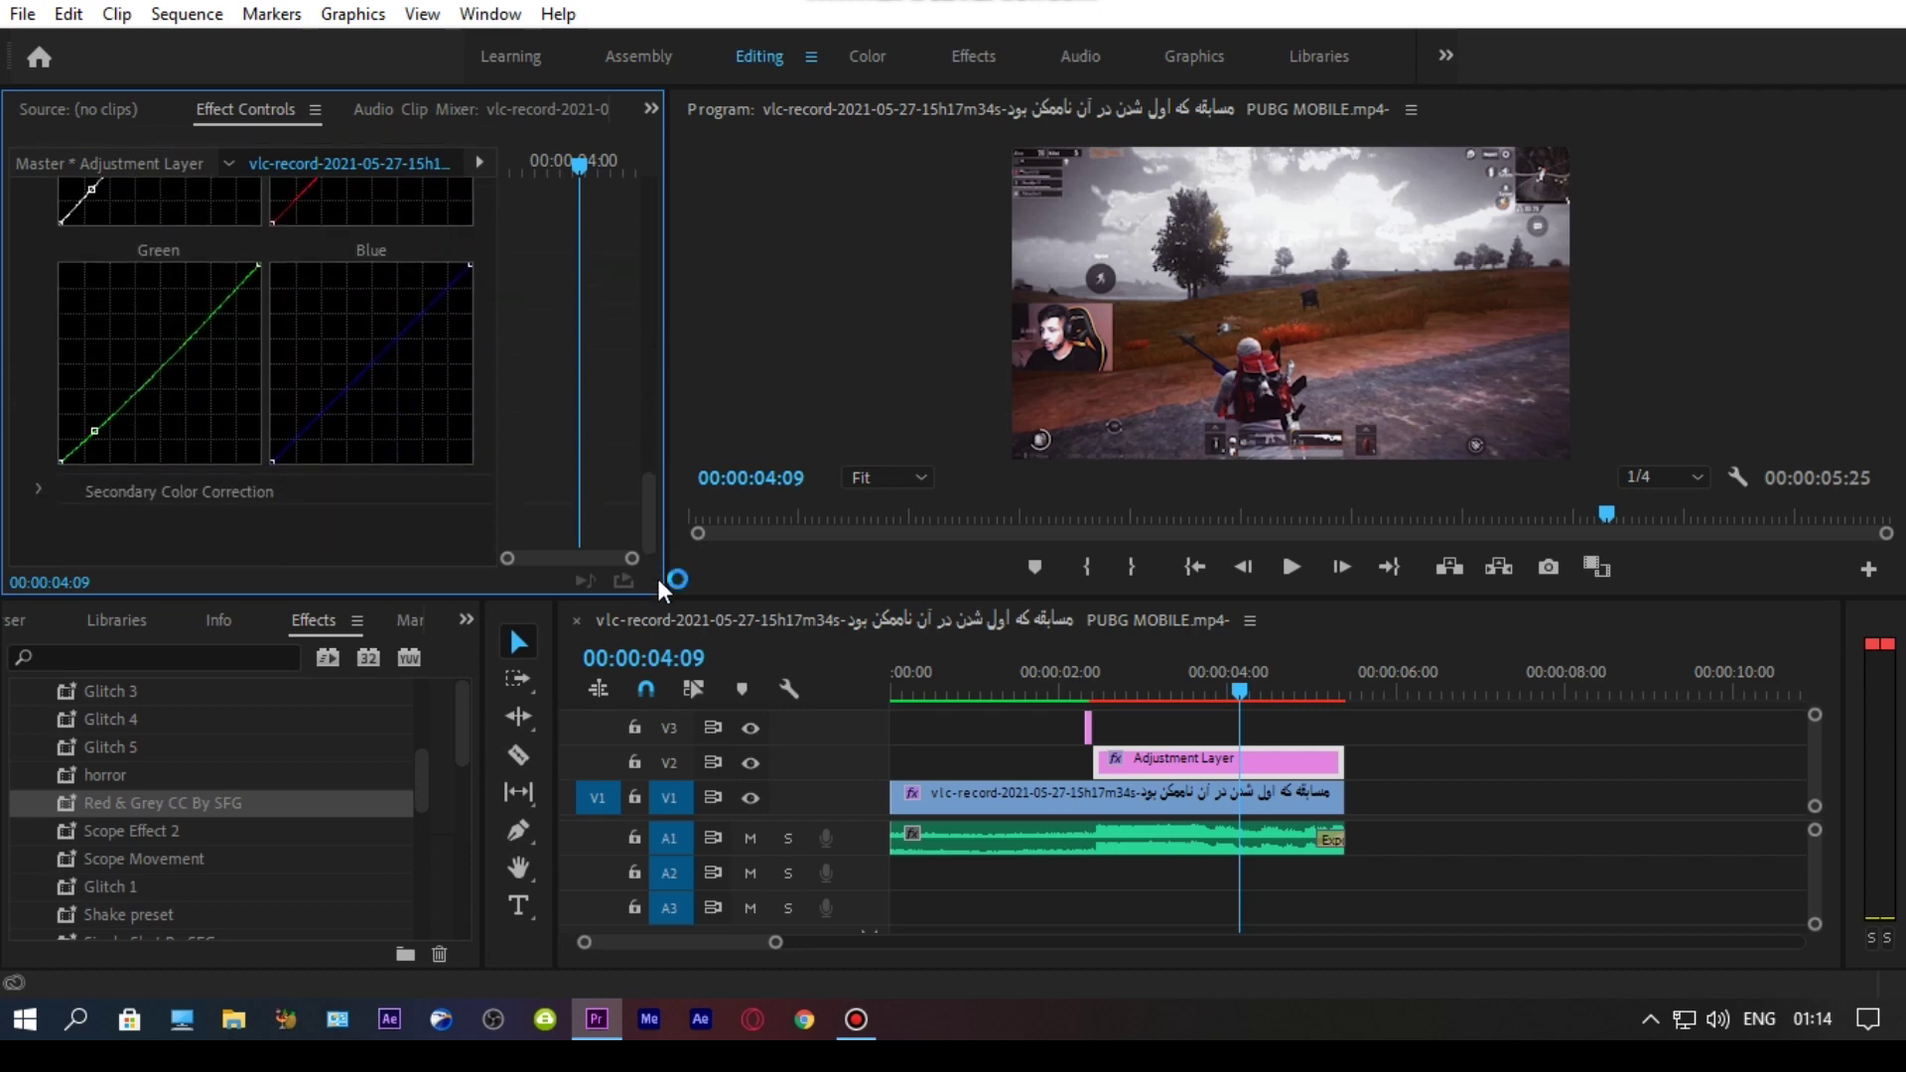
left_click(466, 623)
- Search effects for S_GLOW and apply Sapphire S_Glow to the Adjustment Layer
left_click(480, 773)
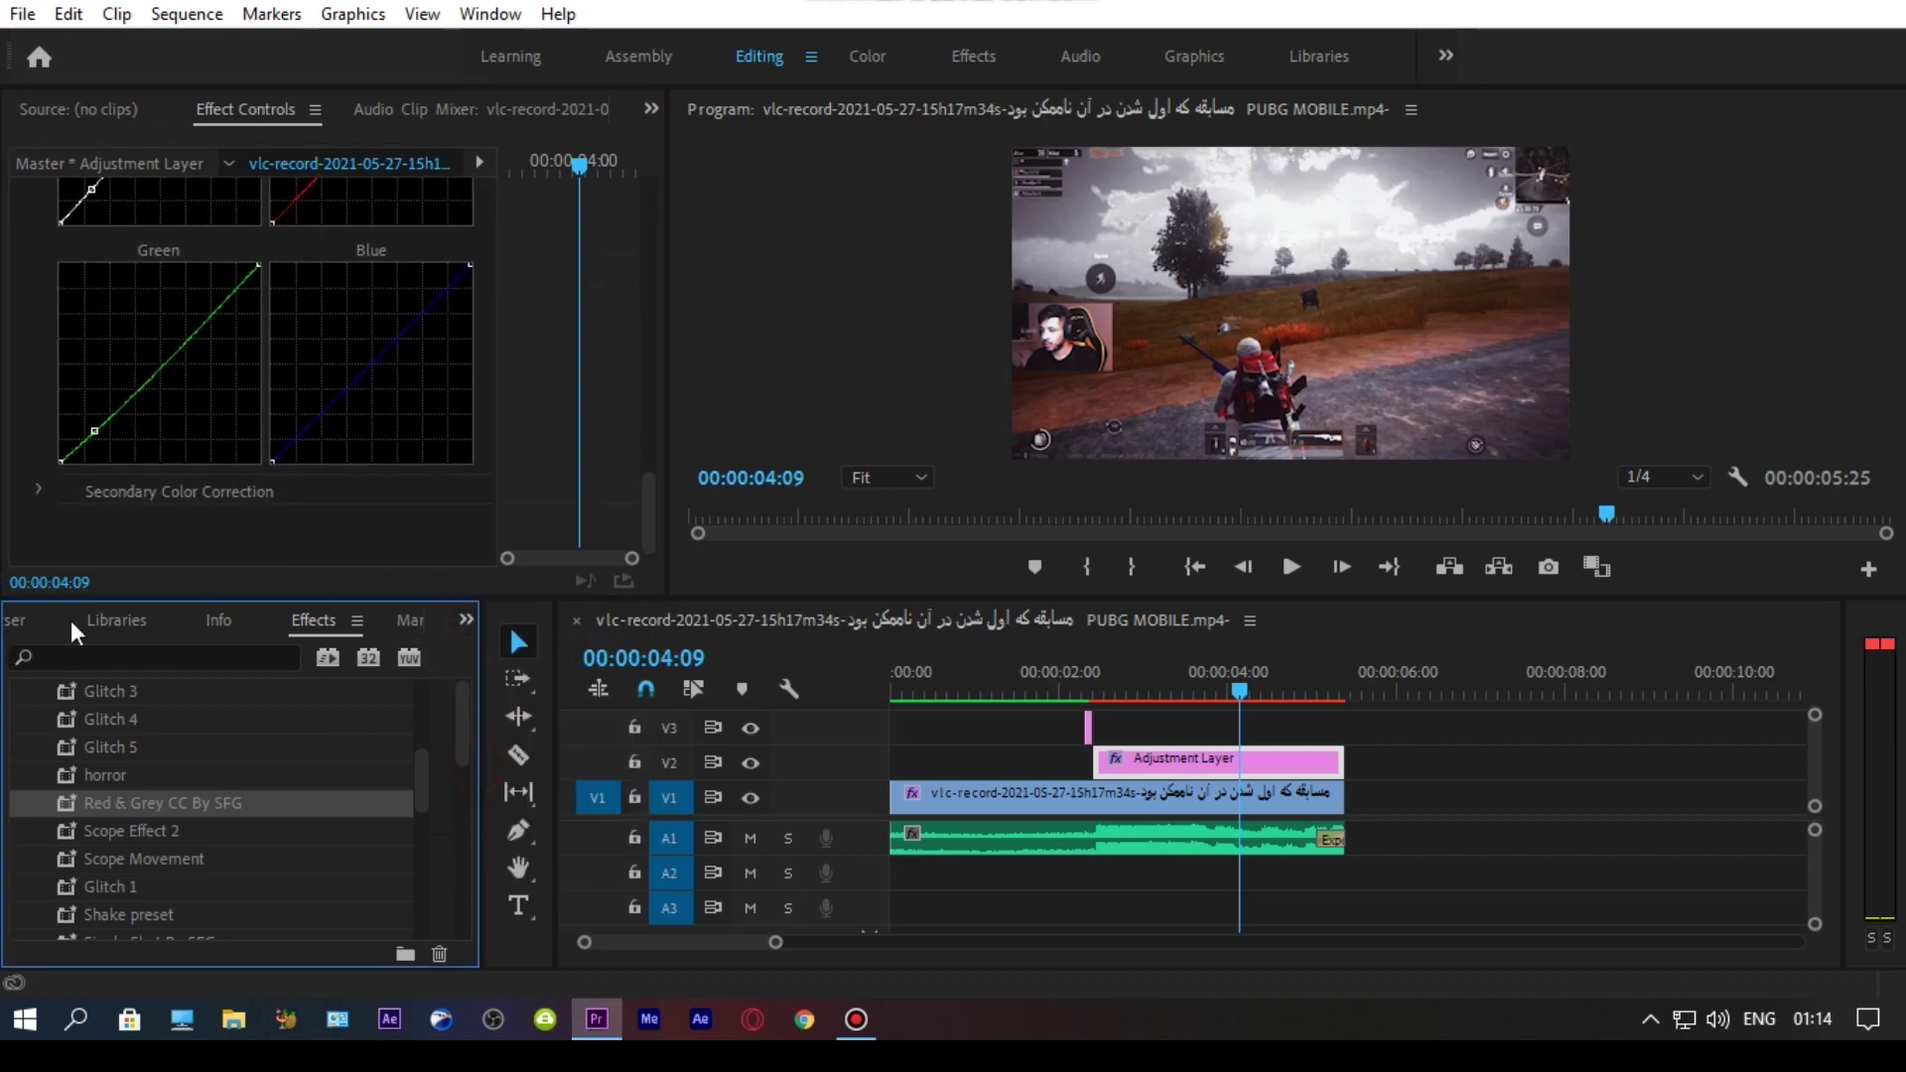
scroll(139, 747, "up", 6)
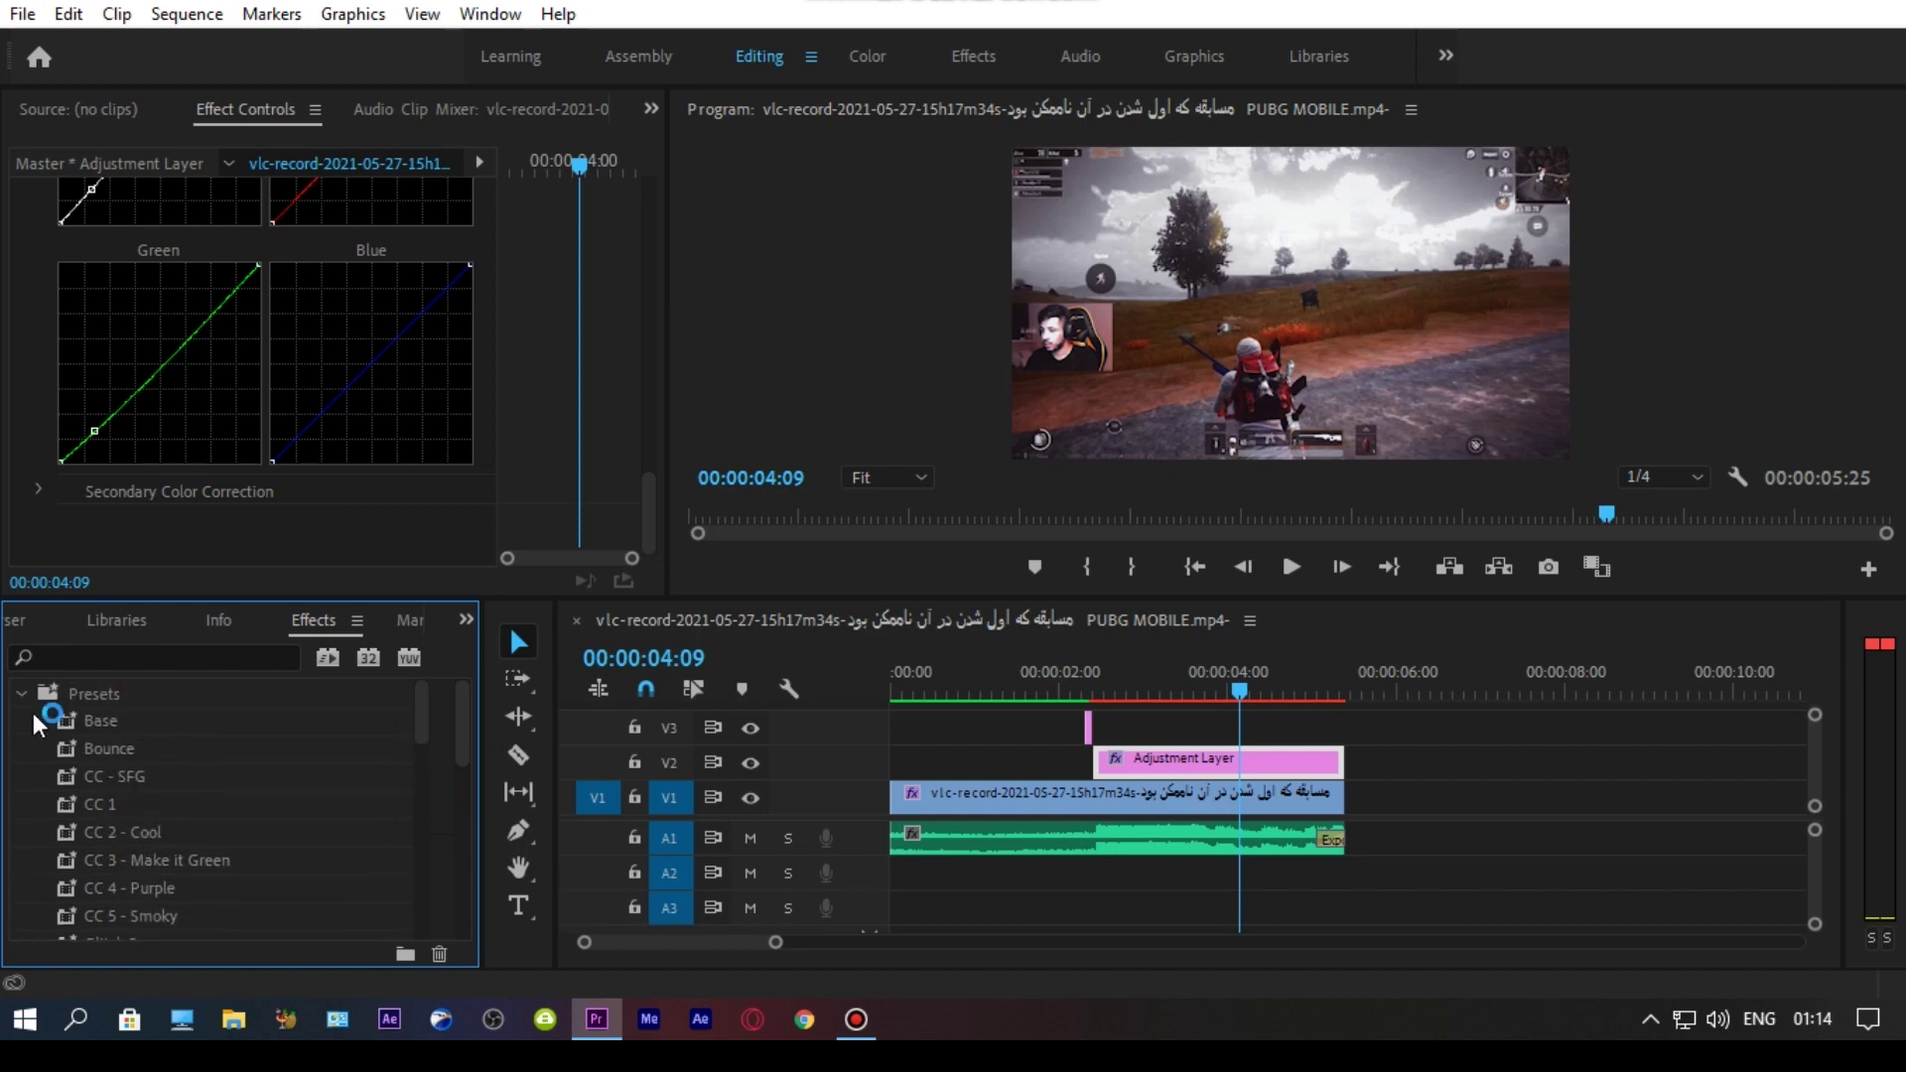
left_click(19, 694)
left_click(100, 656)
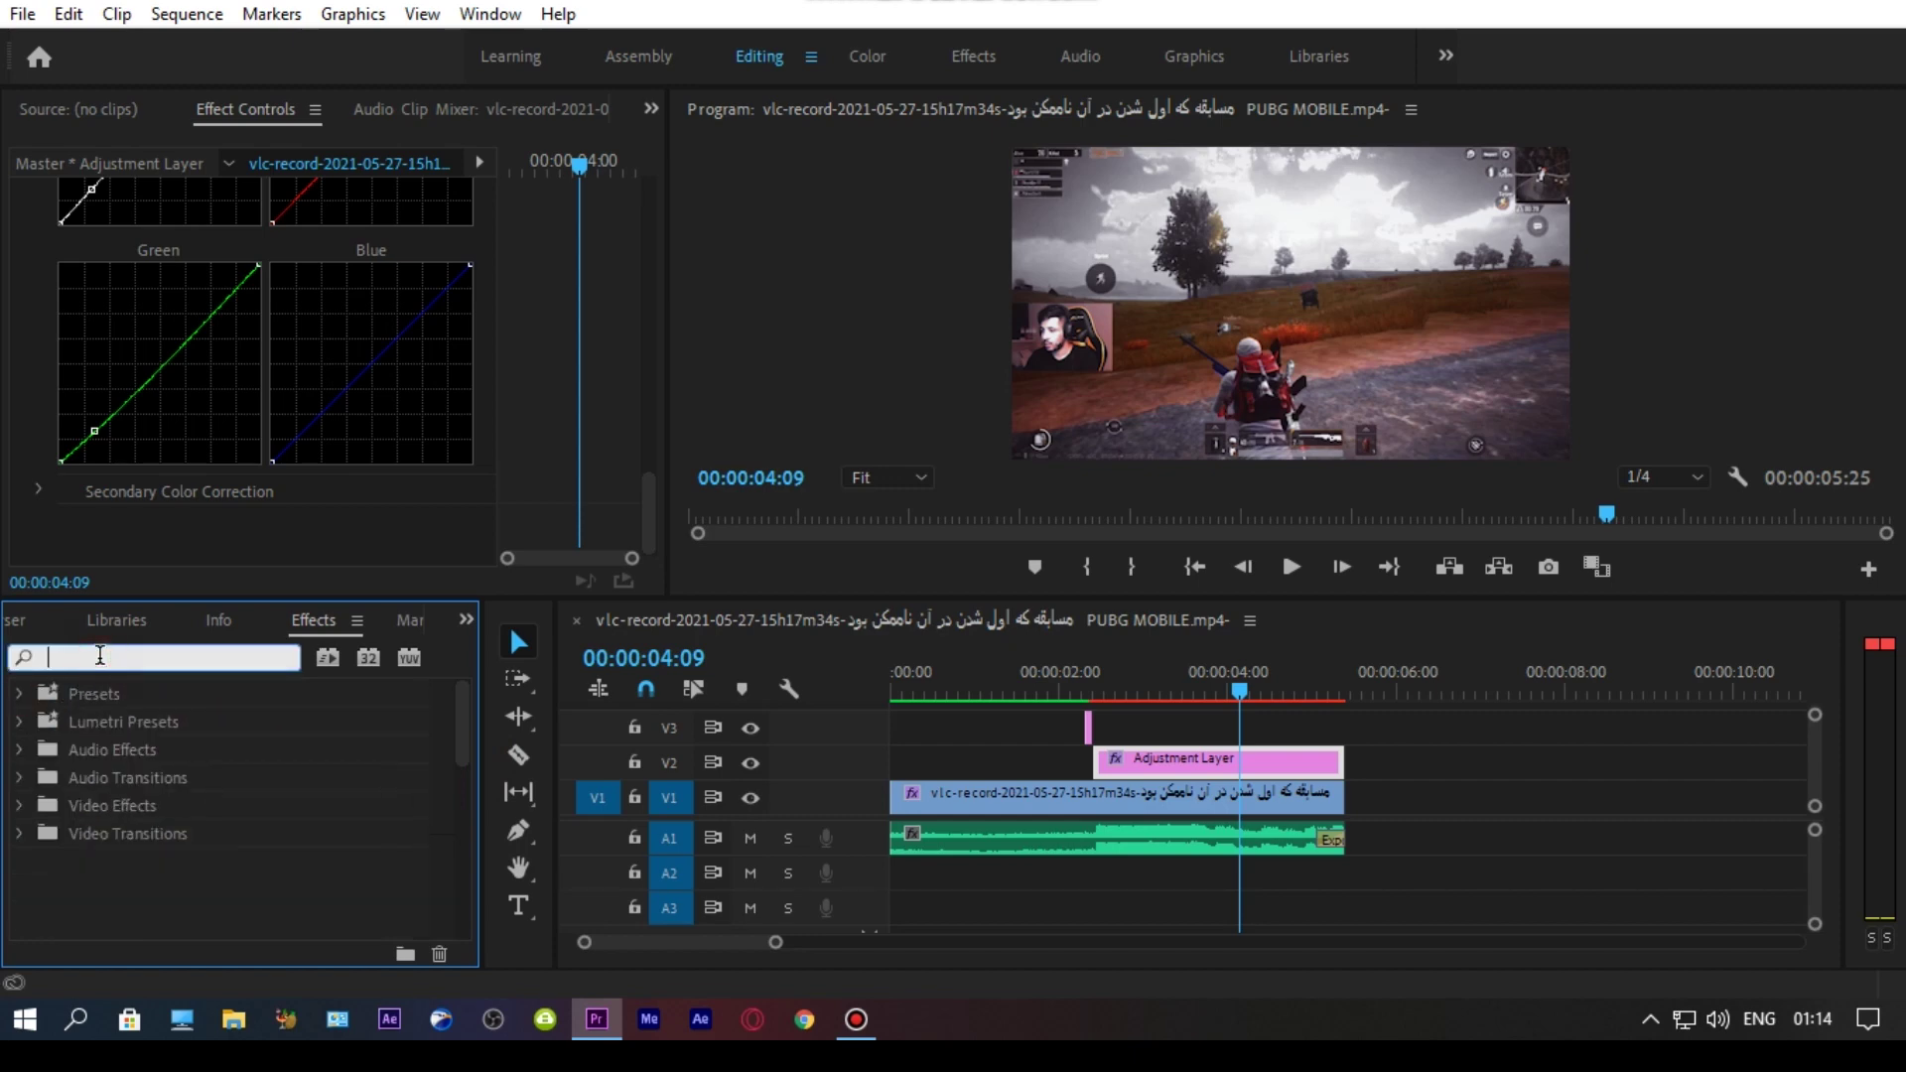
type("S")
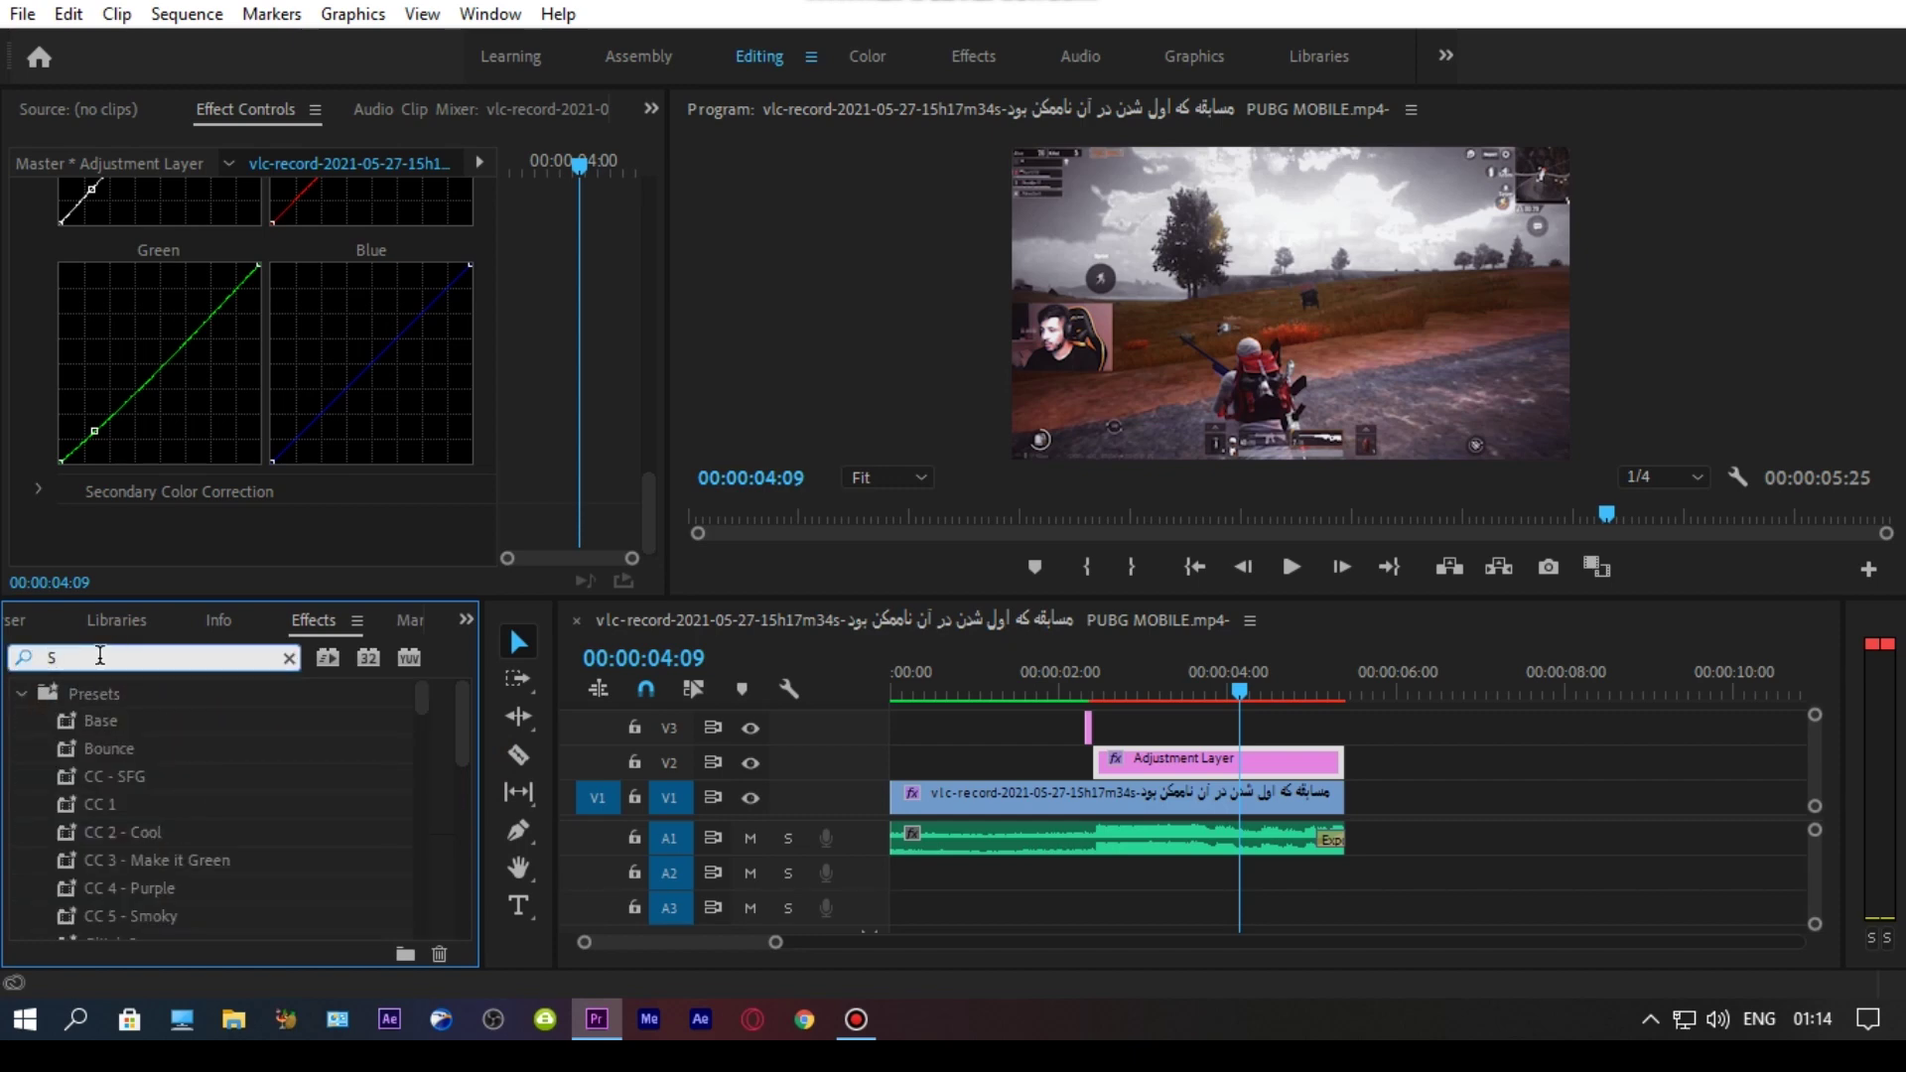
type("_GLOW")
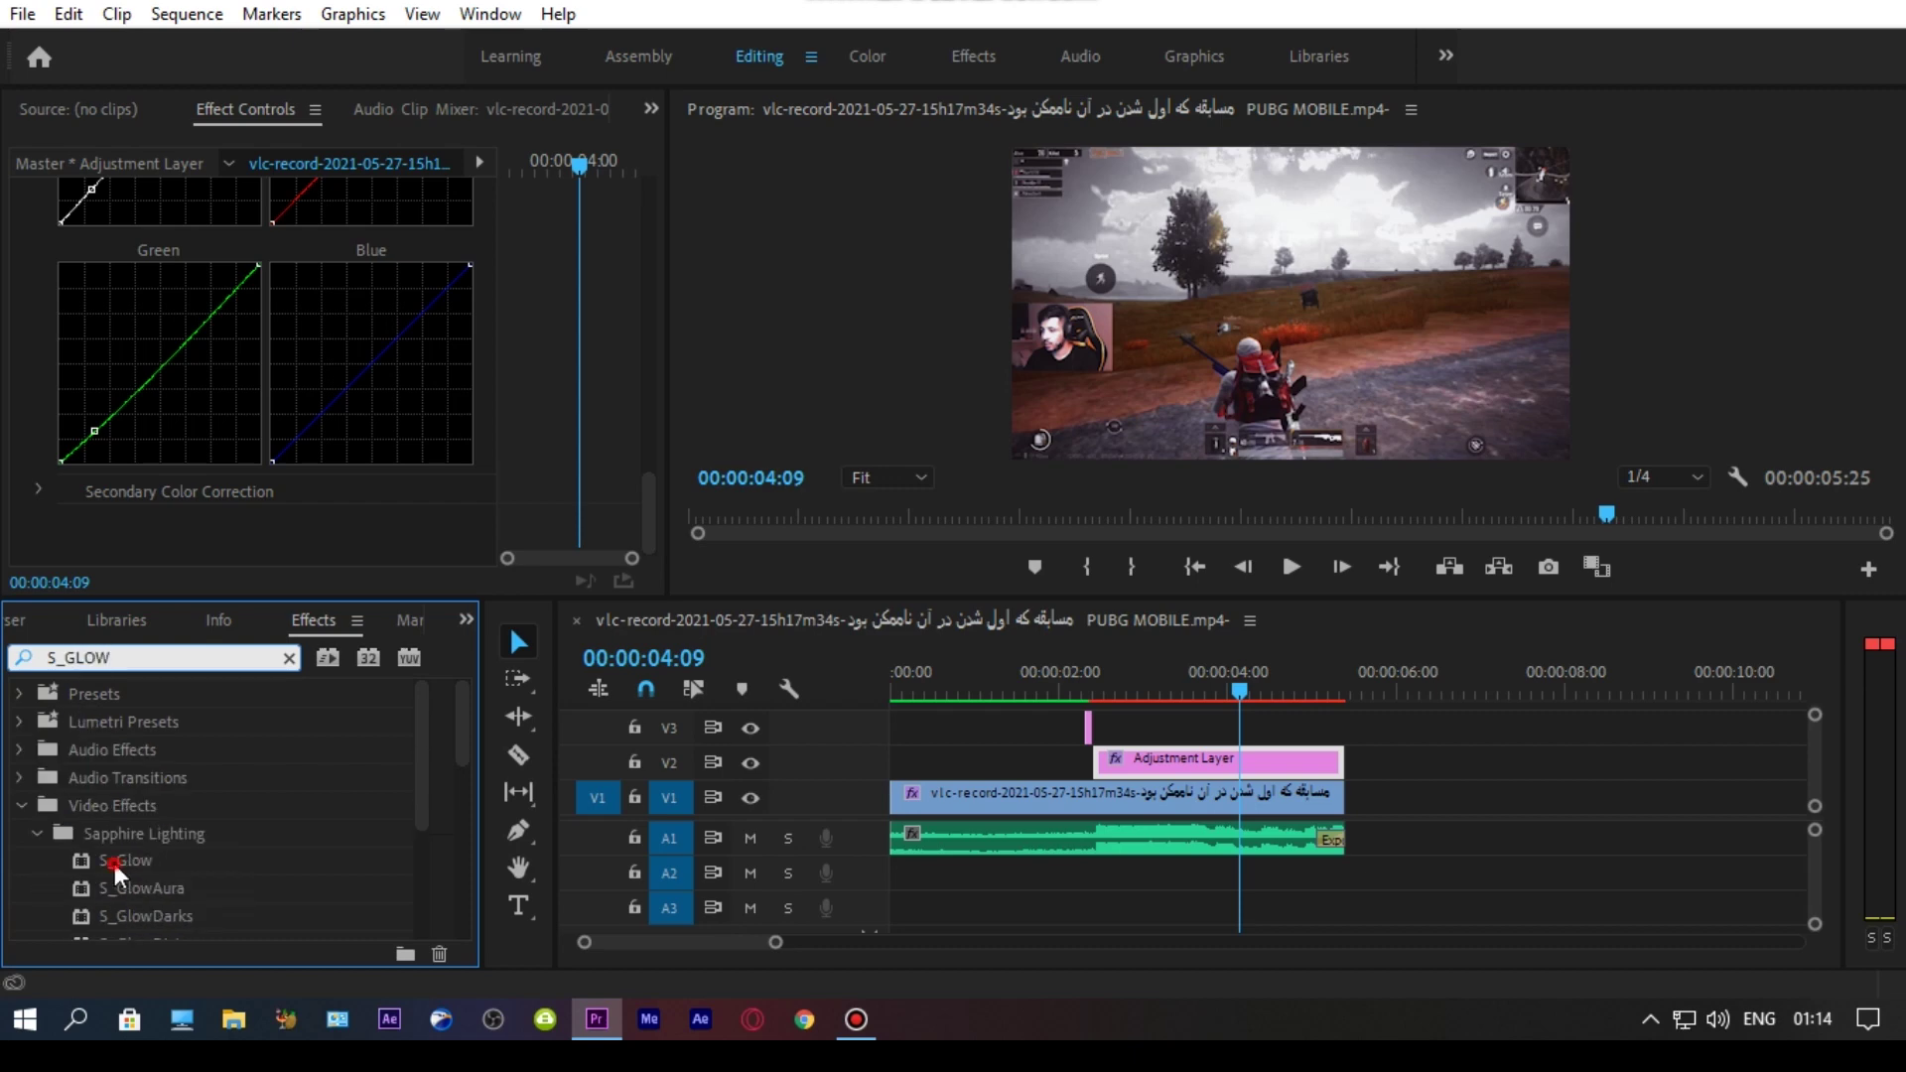
left_click_drag(115, 864, 1237, 760)
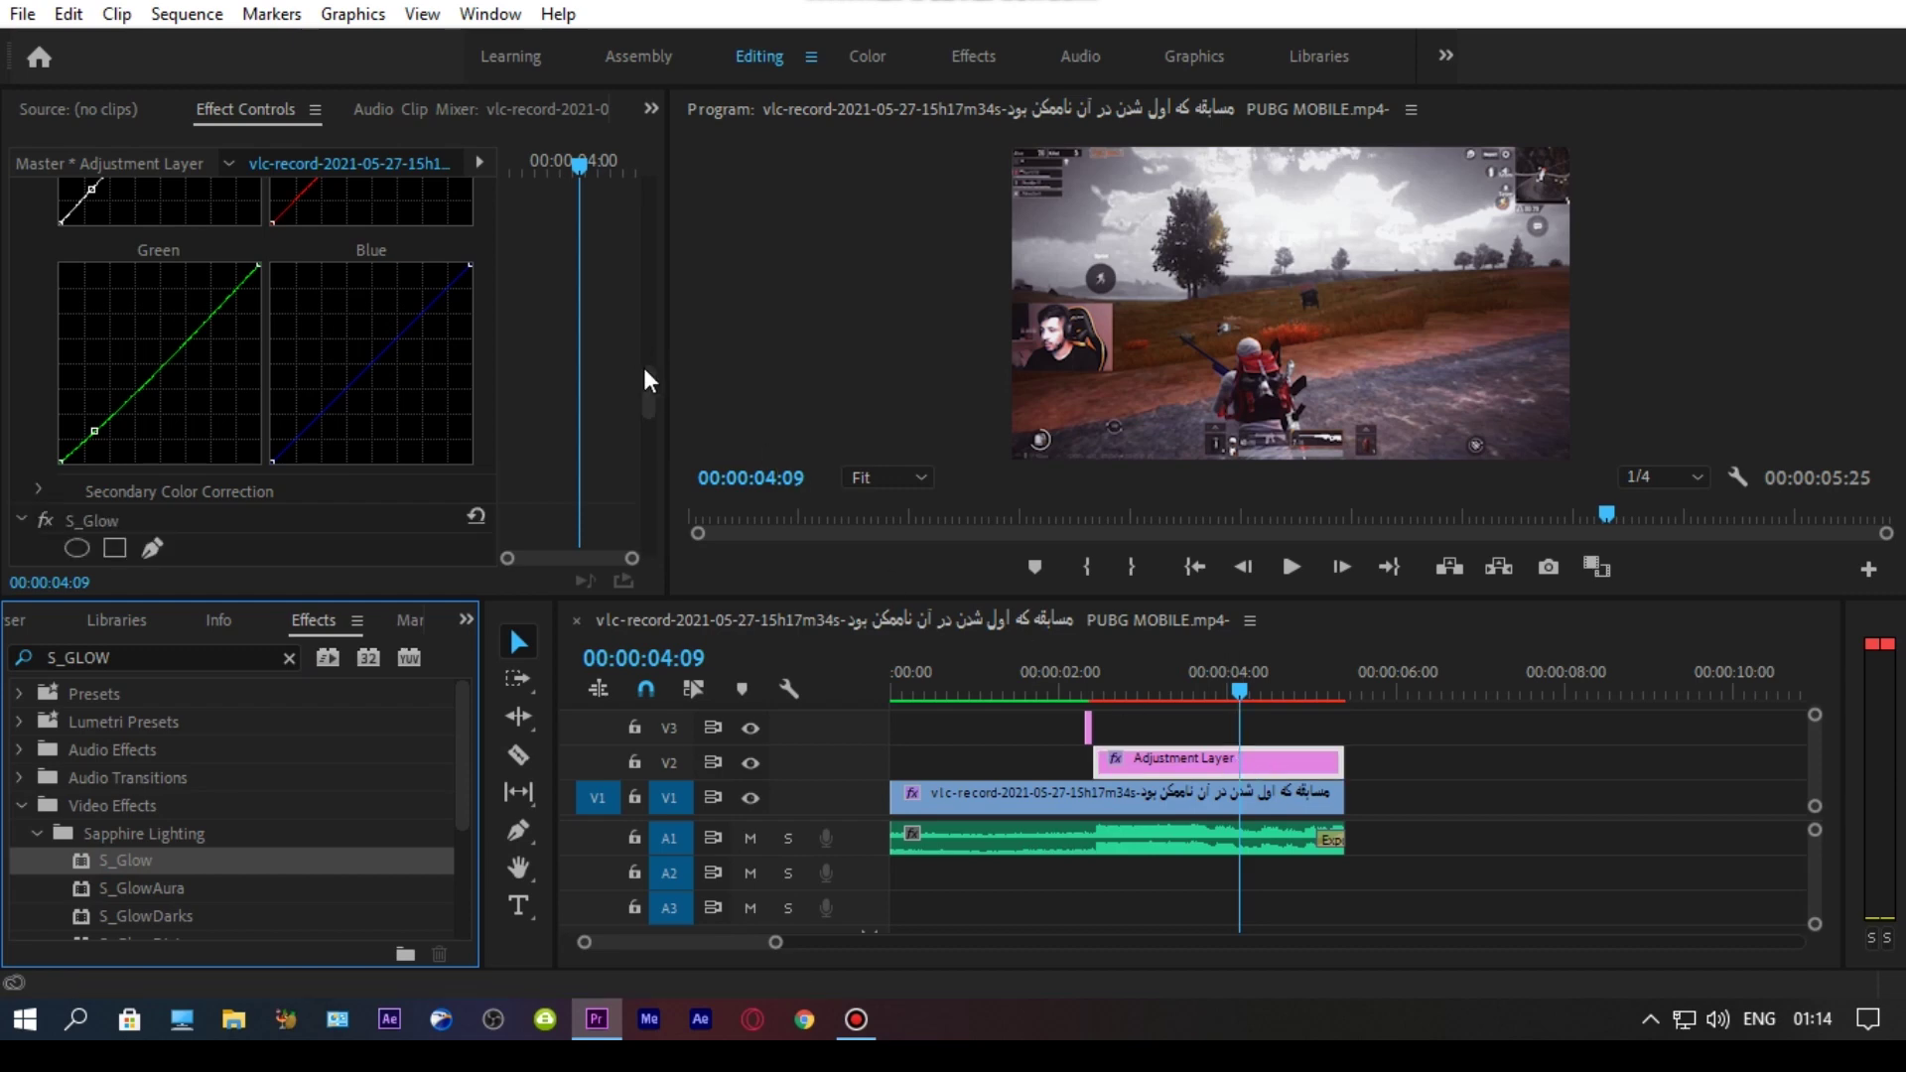
- Change S_Glow to Brightness 1.000 and Threshold 0.9800
left_click_drag(652, 402, 652, 454)
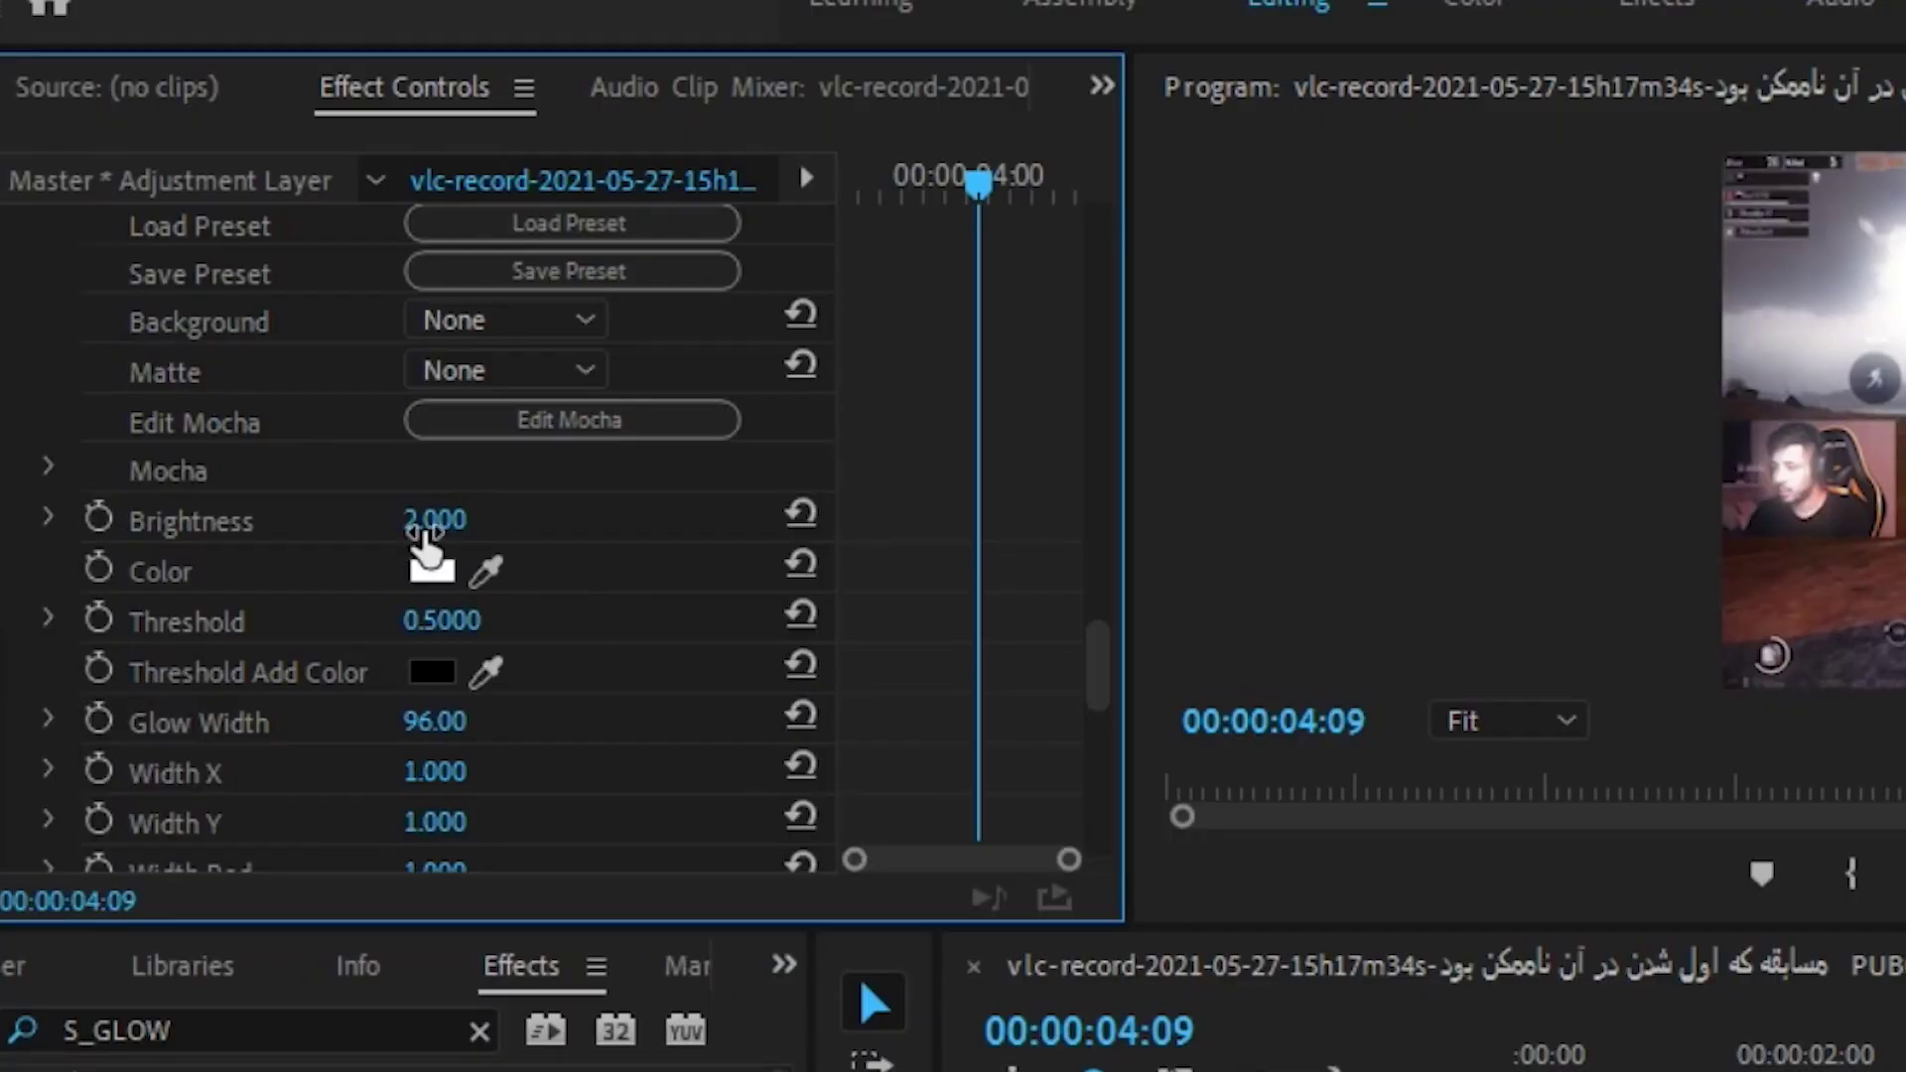
left_click(268, 362)
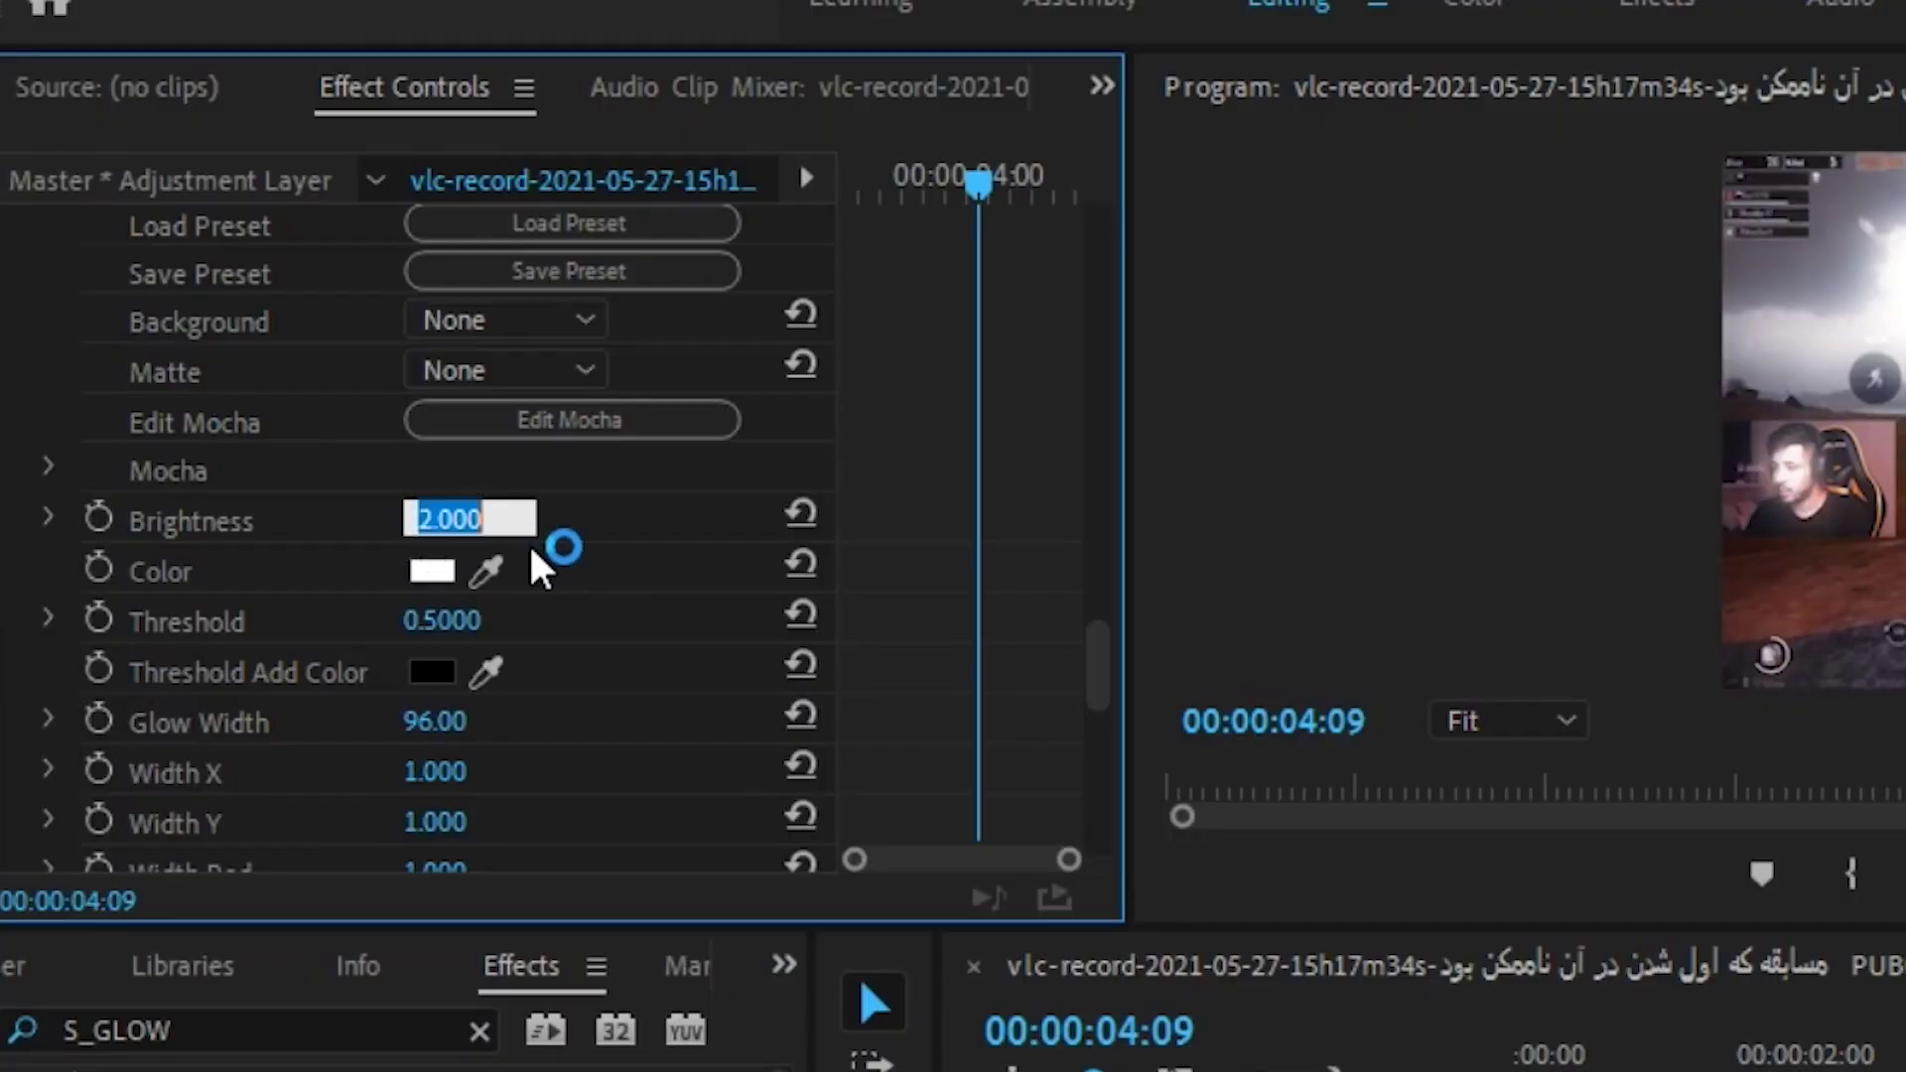
type("1")
key("Return")
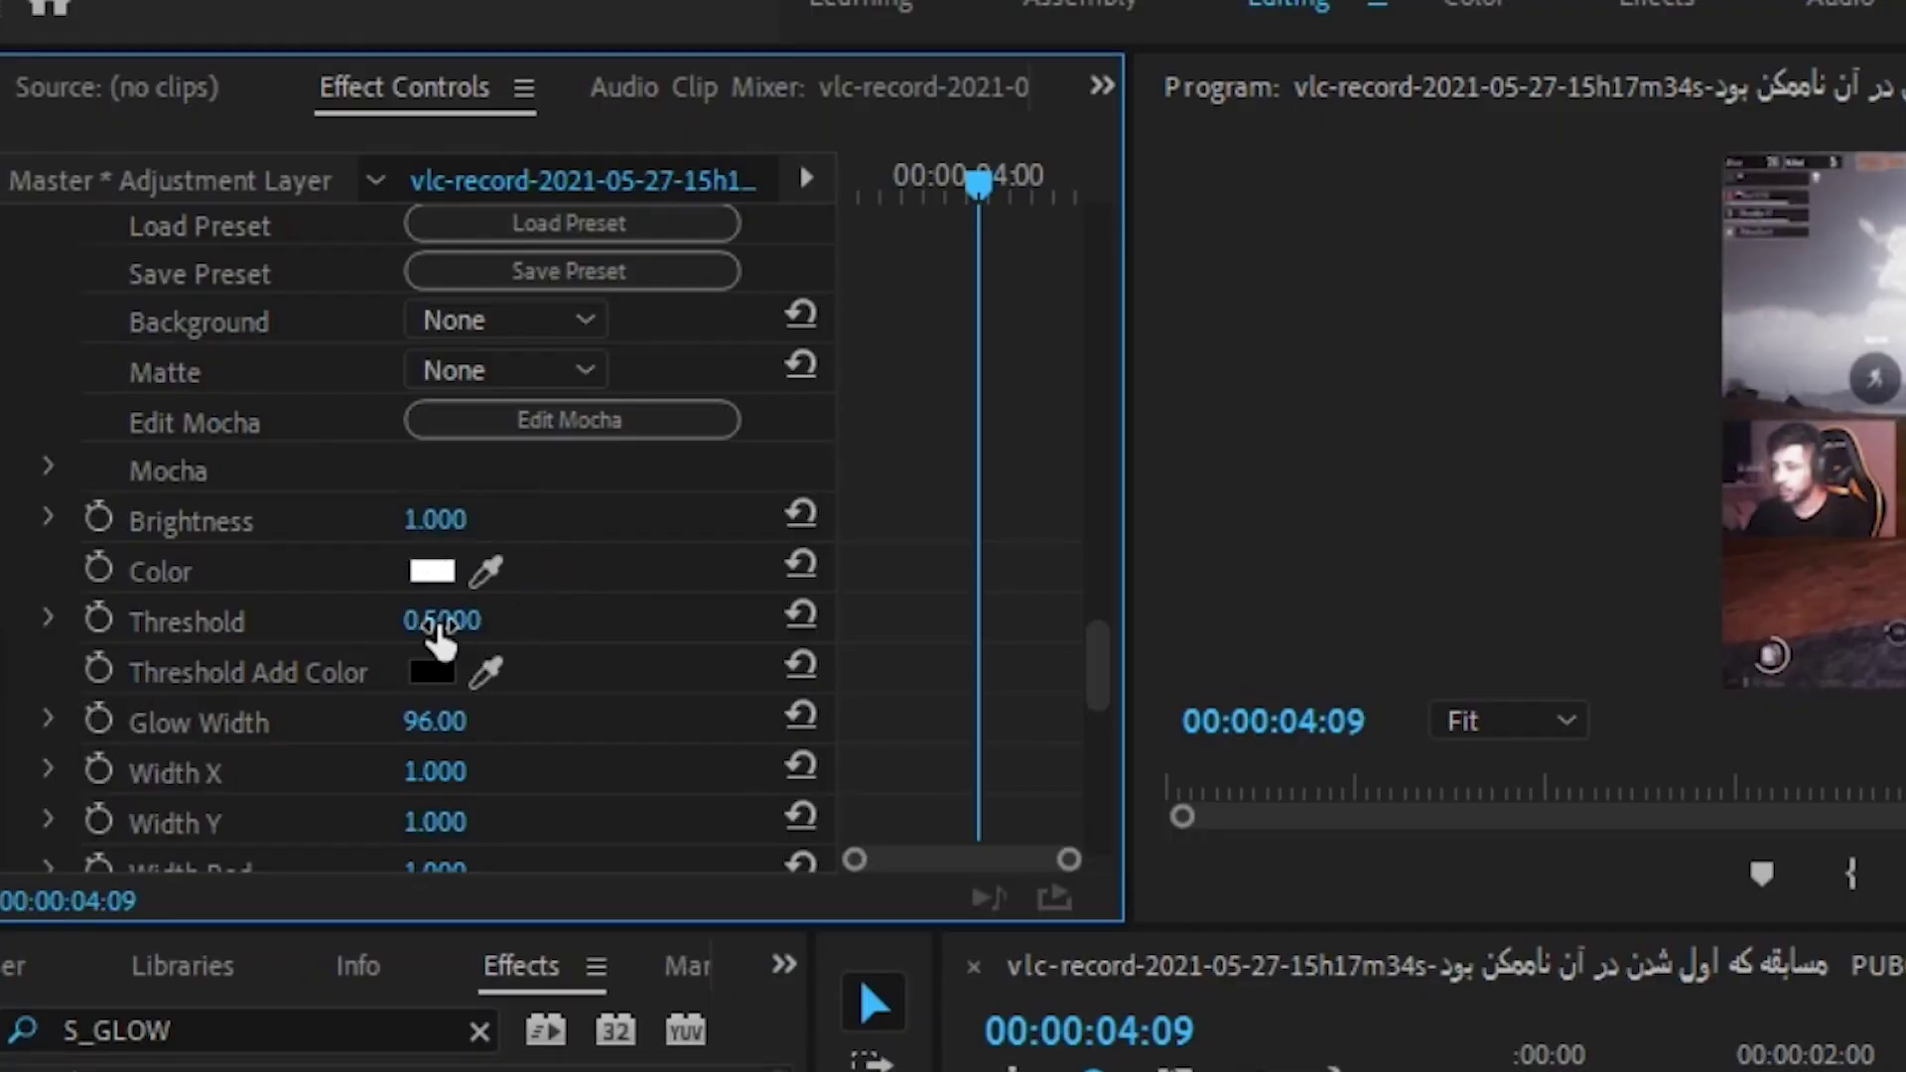
left_click(442, 621)
type("0.98")
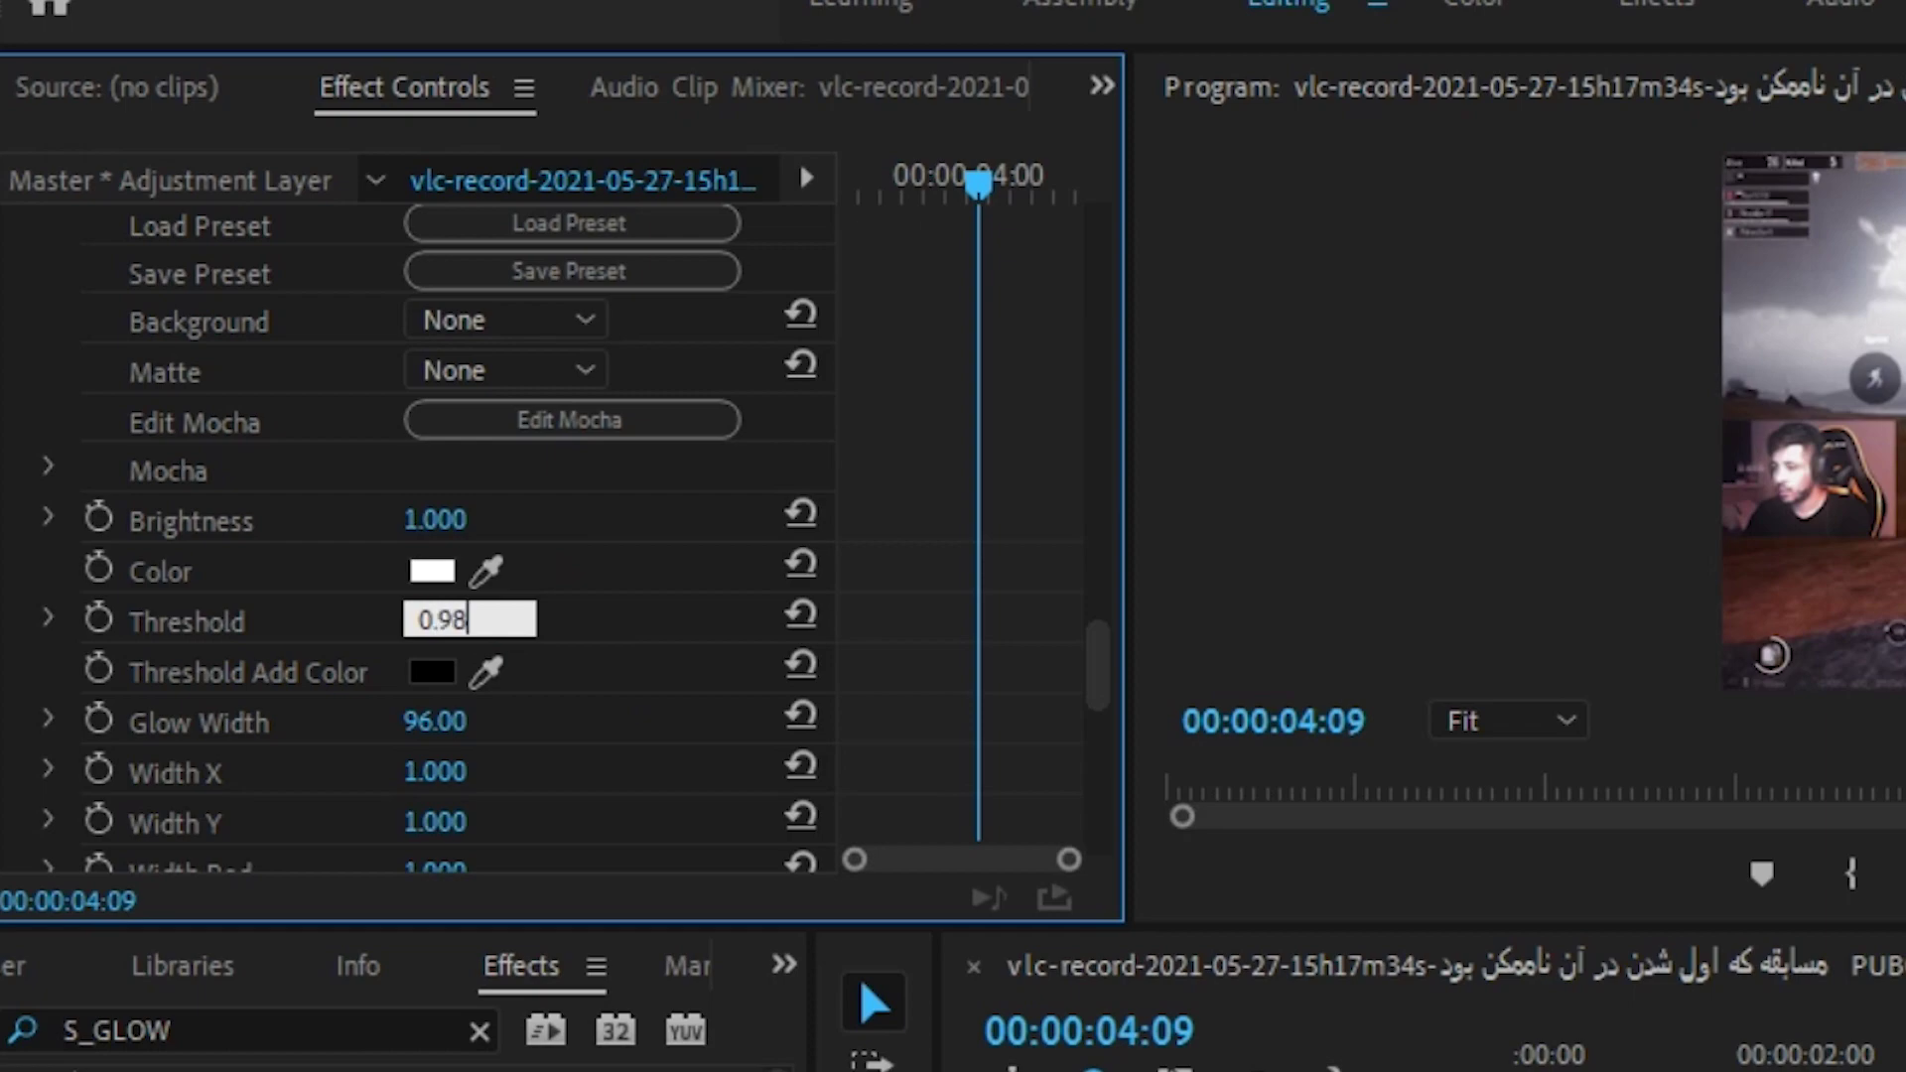
key("Return")
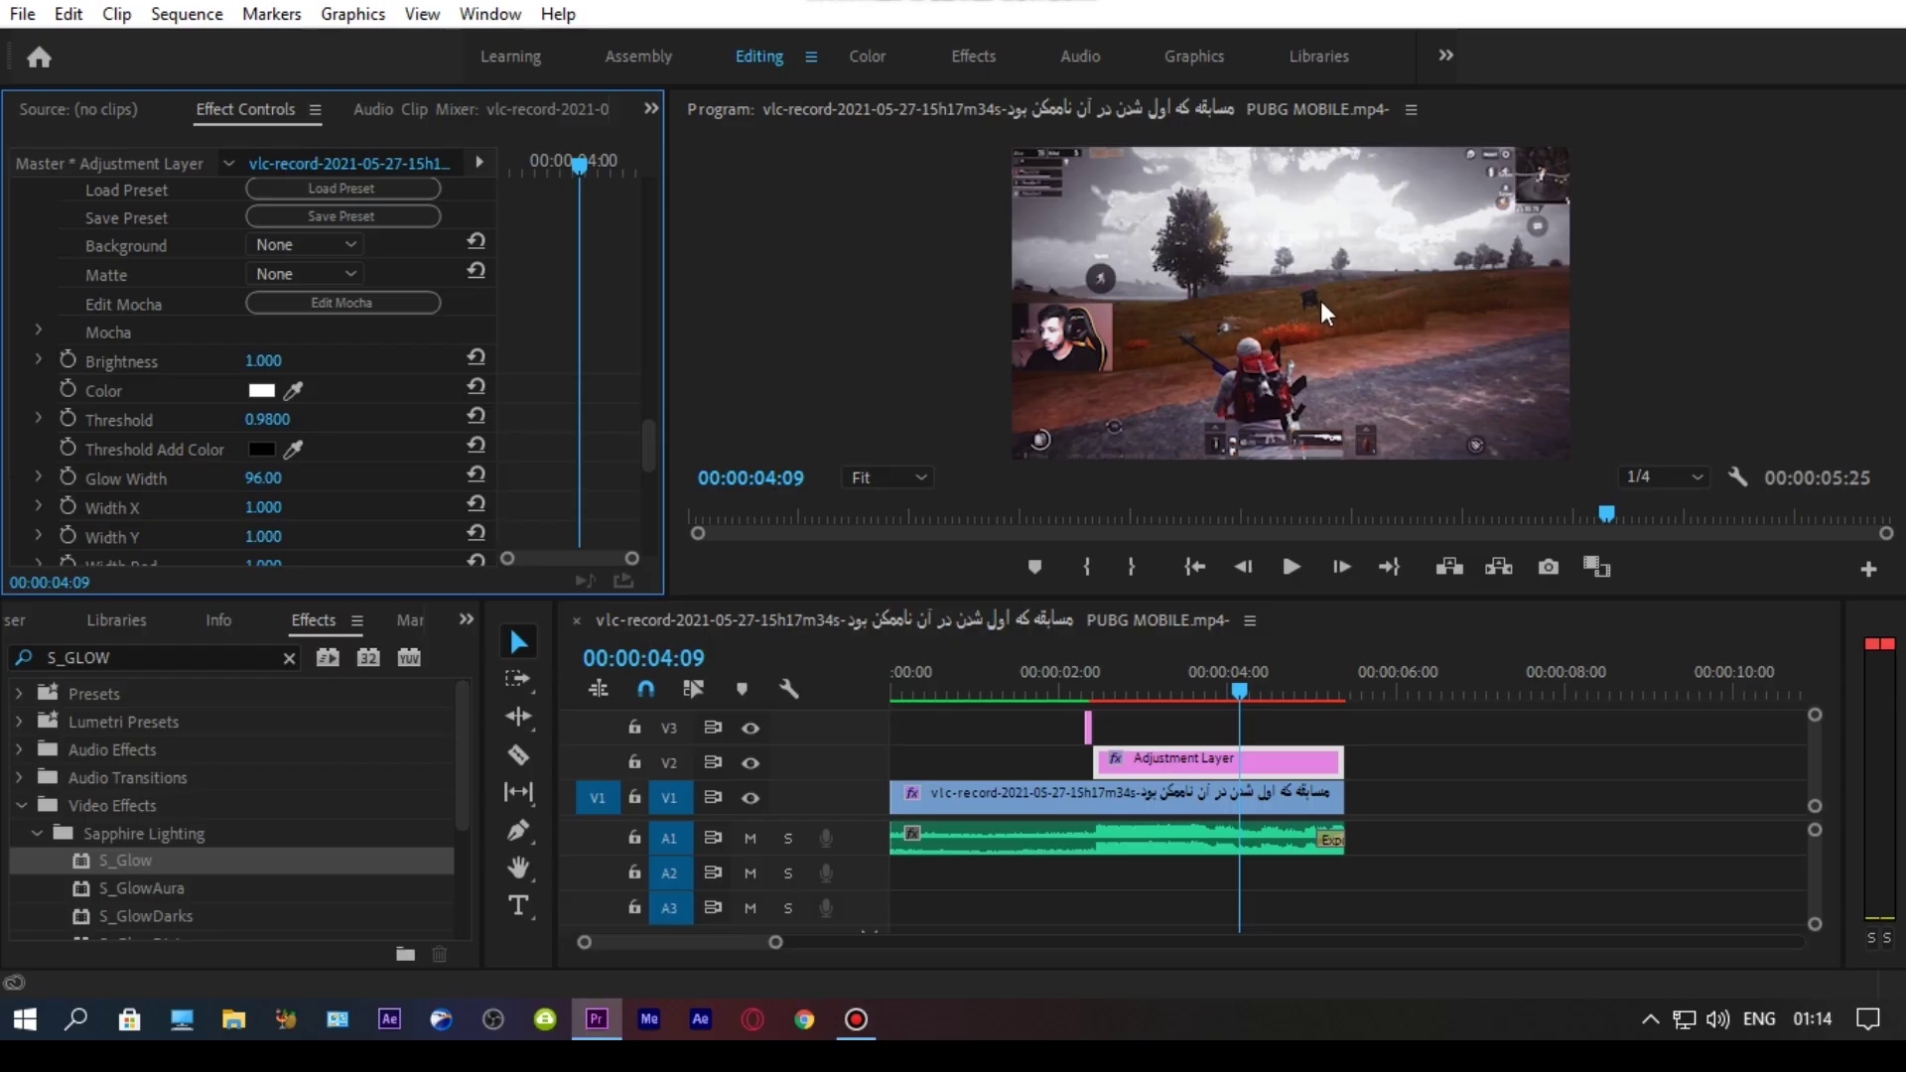
left_click_drag(646, 449, 644, 544)
left_click_drag(210, 660, 4, 645)
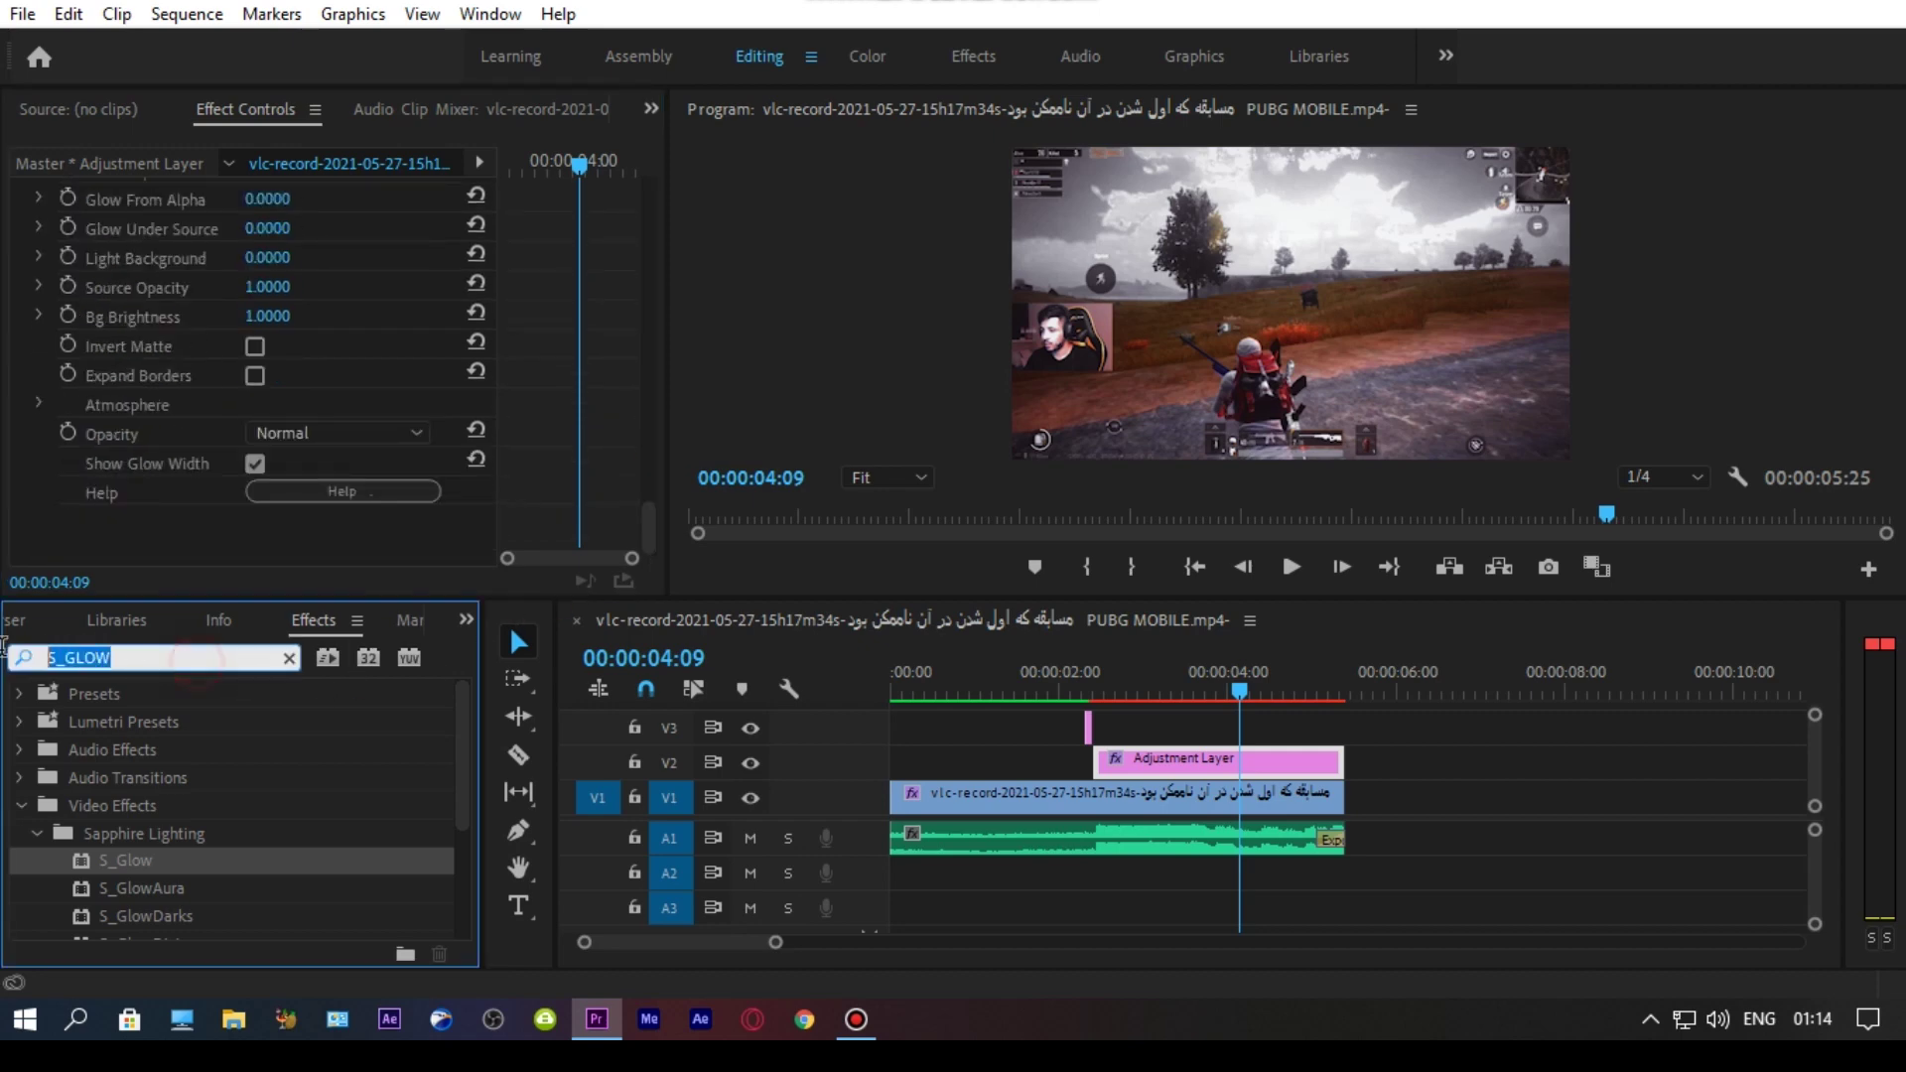
- Search effects for SHARPEN and apply both Sharpen and Unsharp Mask to the Adjustment Layer
type("SH")
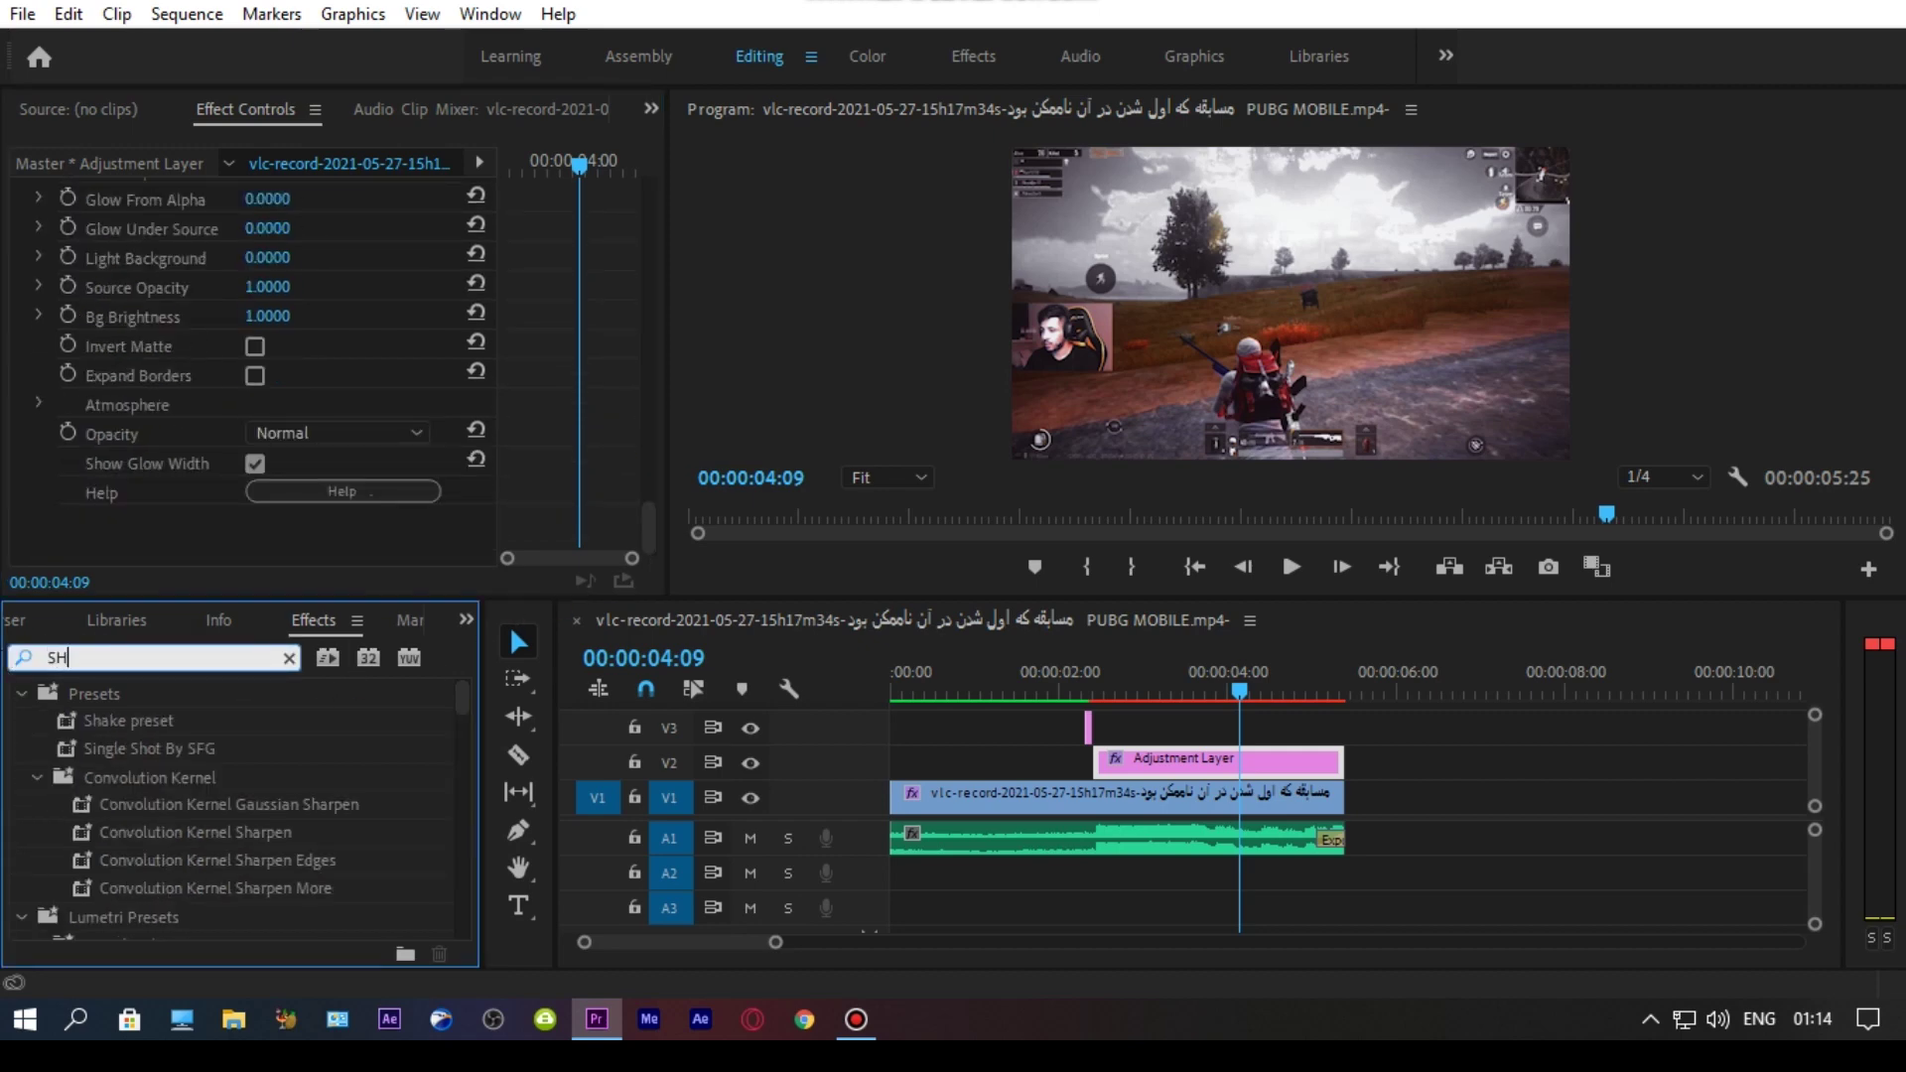
type("ARPEN")
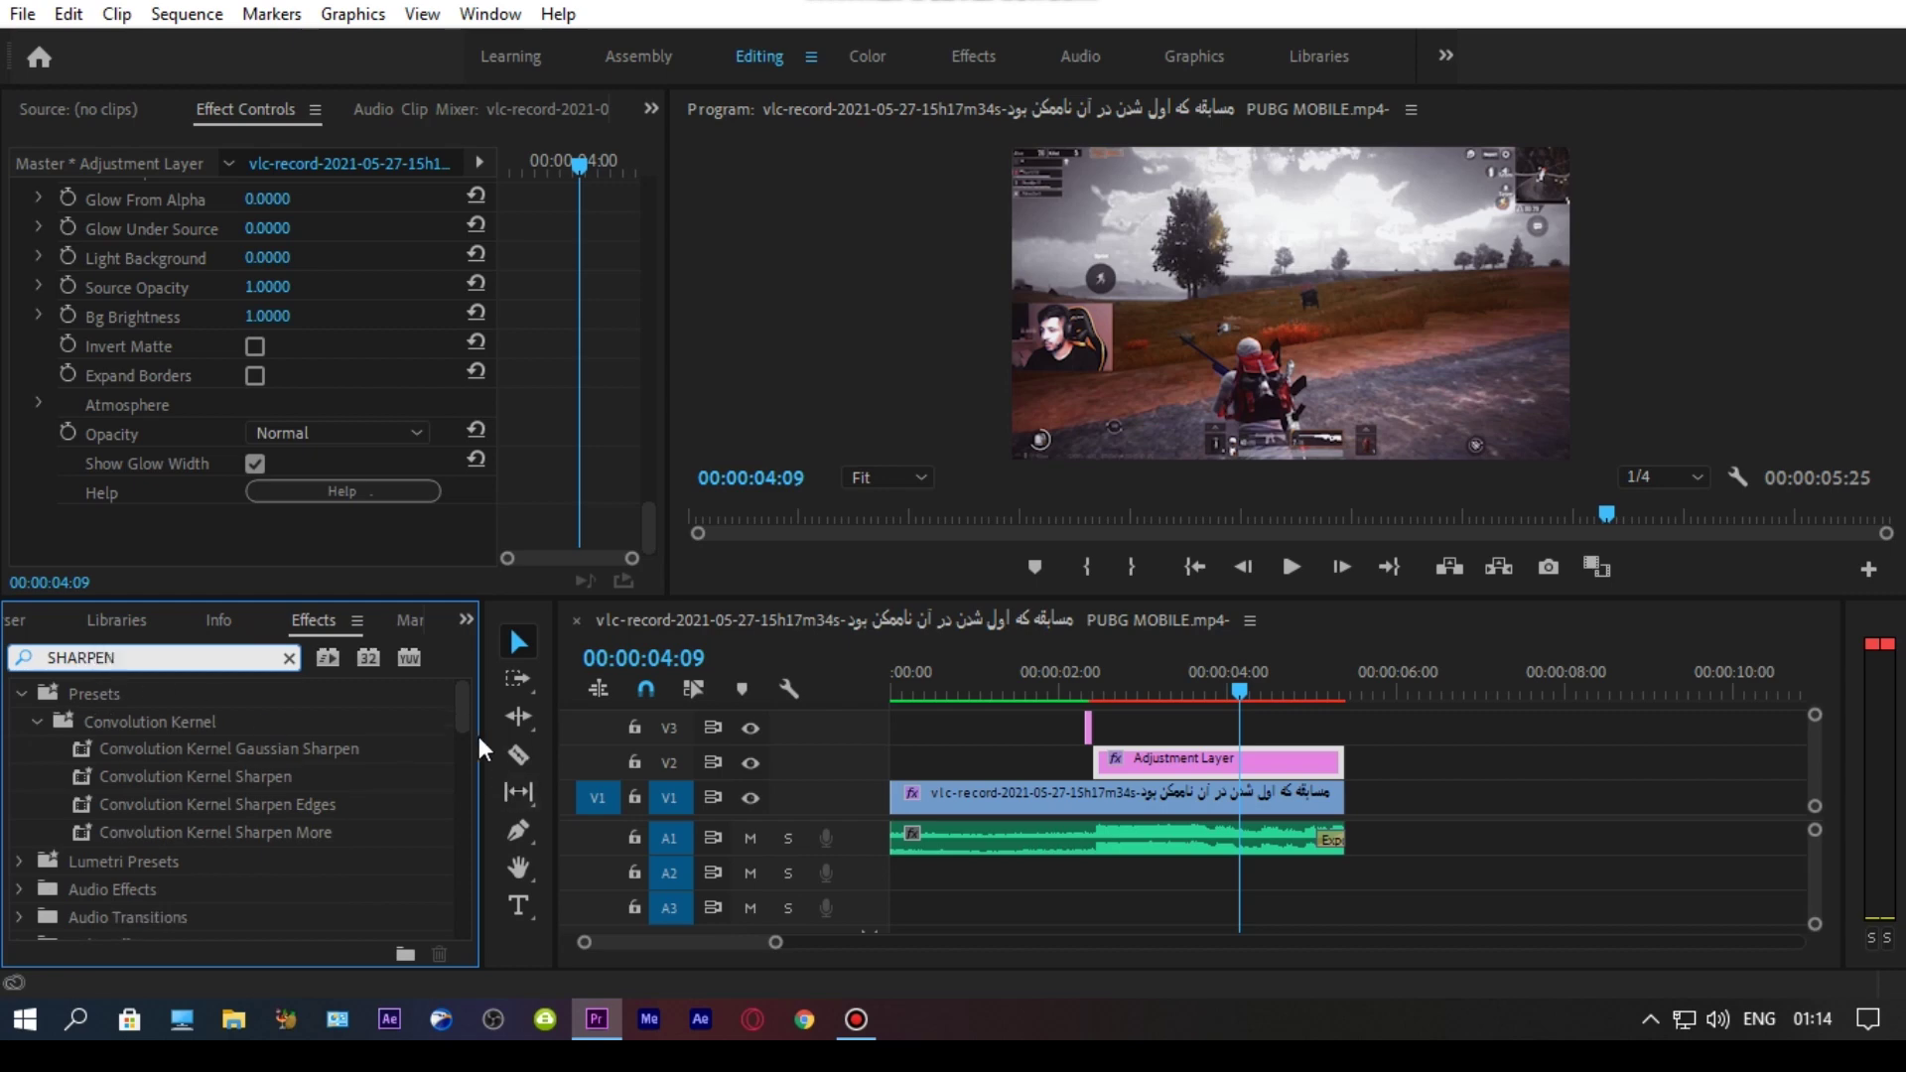
left_click_drag(463, 717, 464, 805)
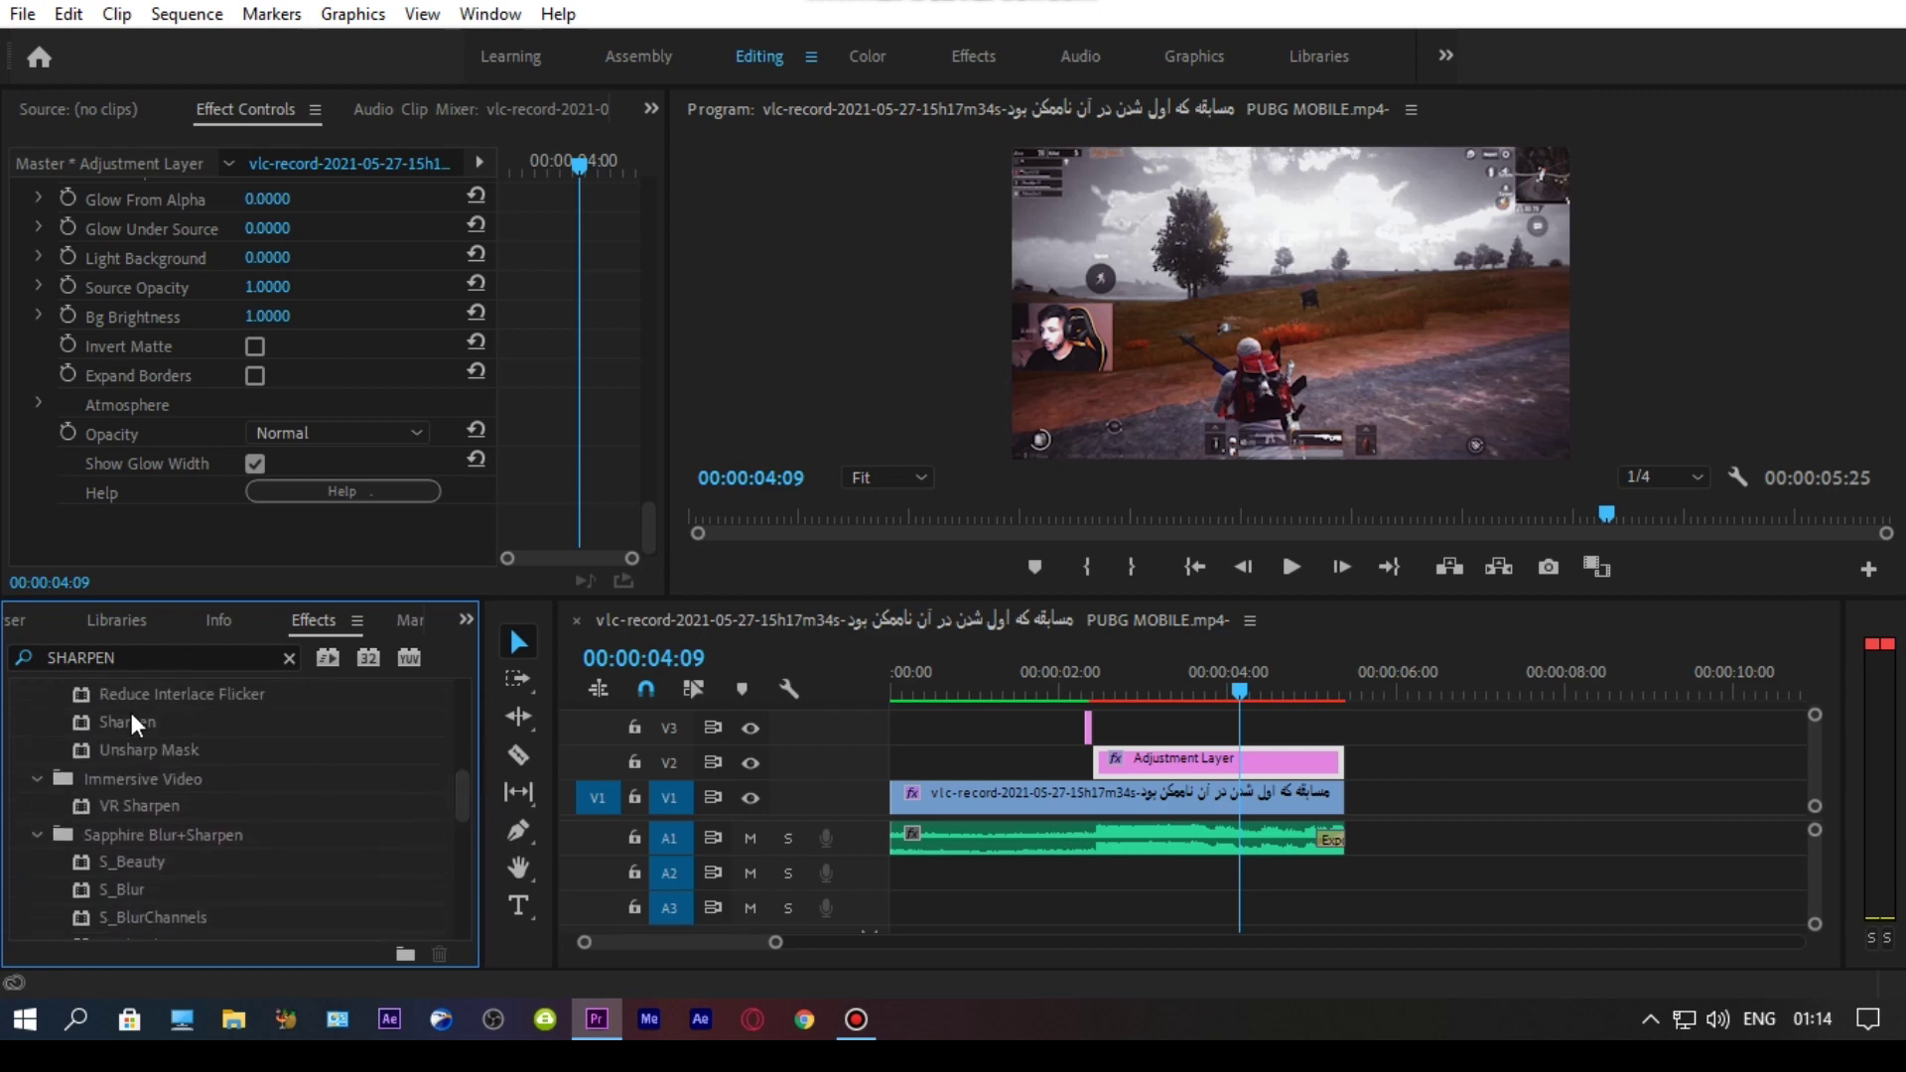
left_click(103, 719)
left_click_drag(127, 721, 1209, 772)
left_click(102, 750)
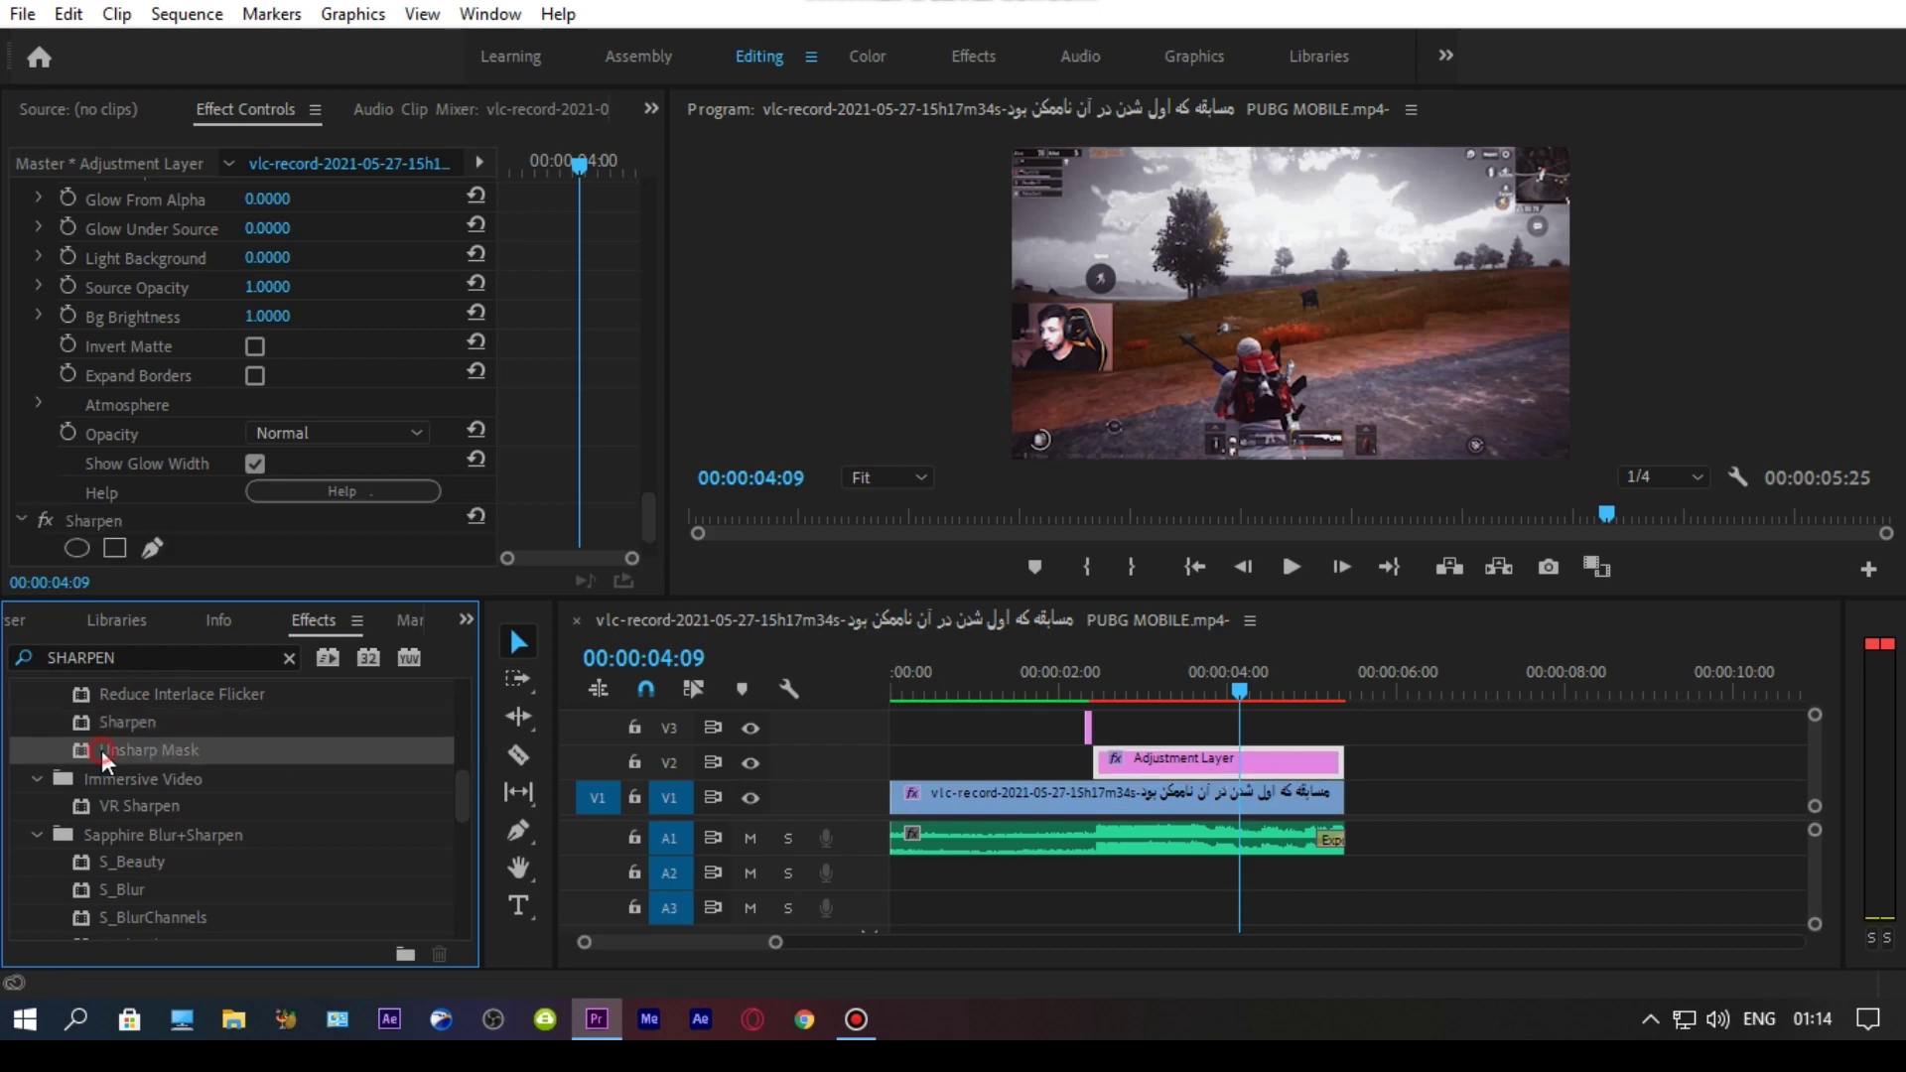
left_click_drag(116, 752, 1204, 762)
- Enter Sharpen Amount 20, then Unsharp Mask Radius 5.0 and Threshold 1
scroll(652, 533, "down", 5)
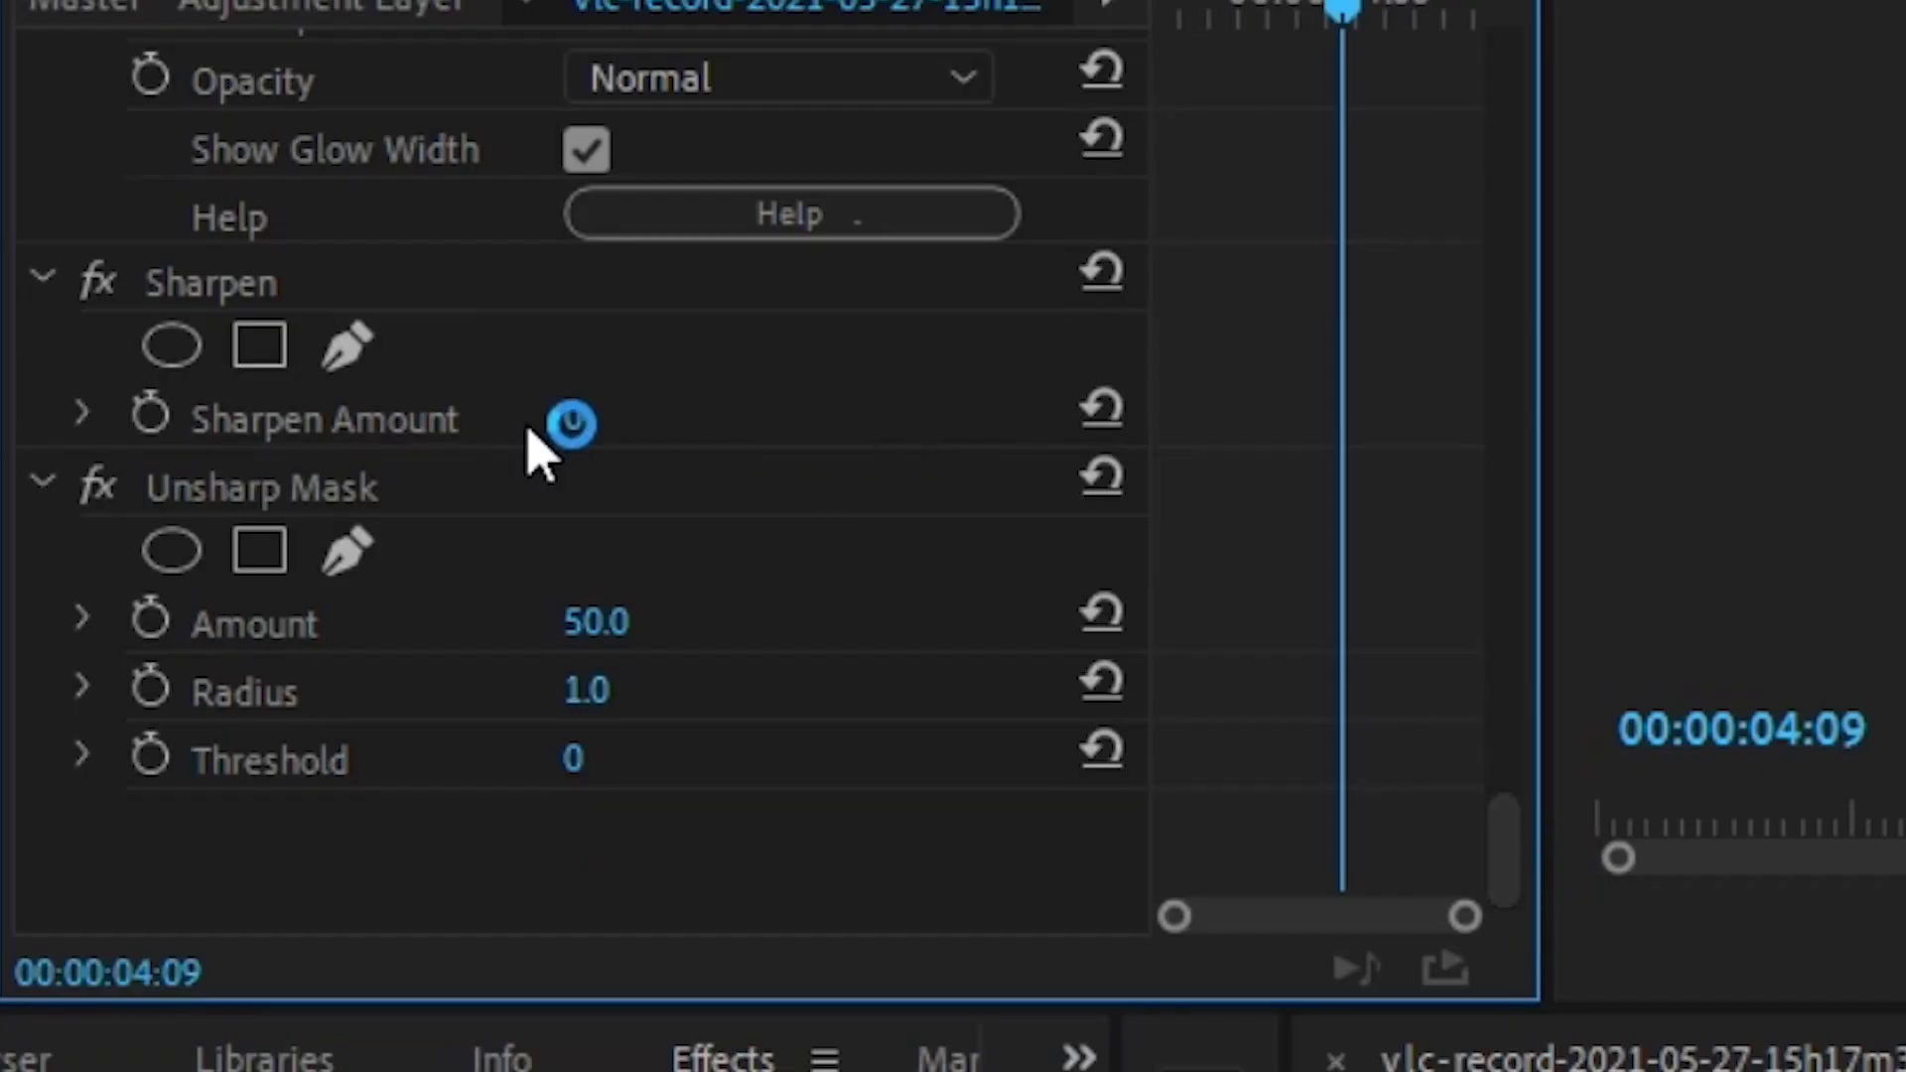
left_click(576, 418)
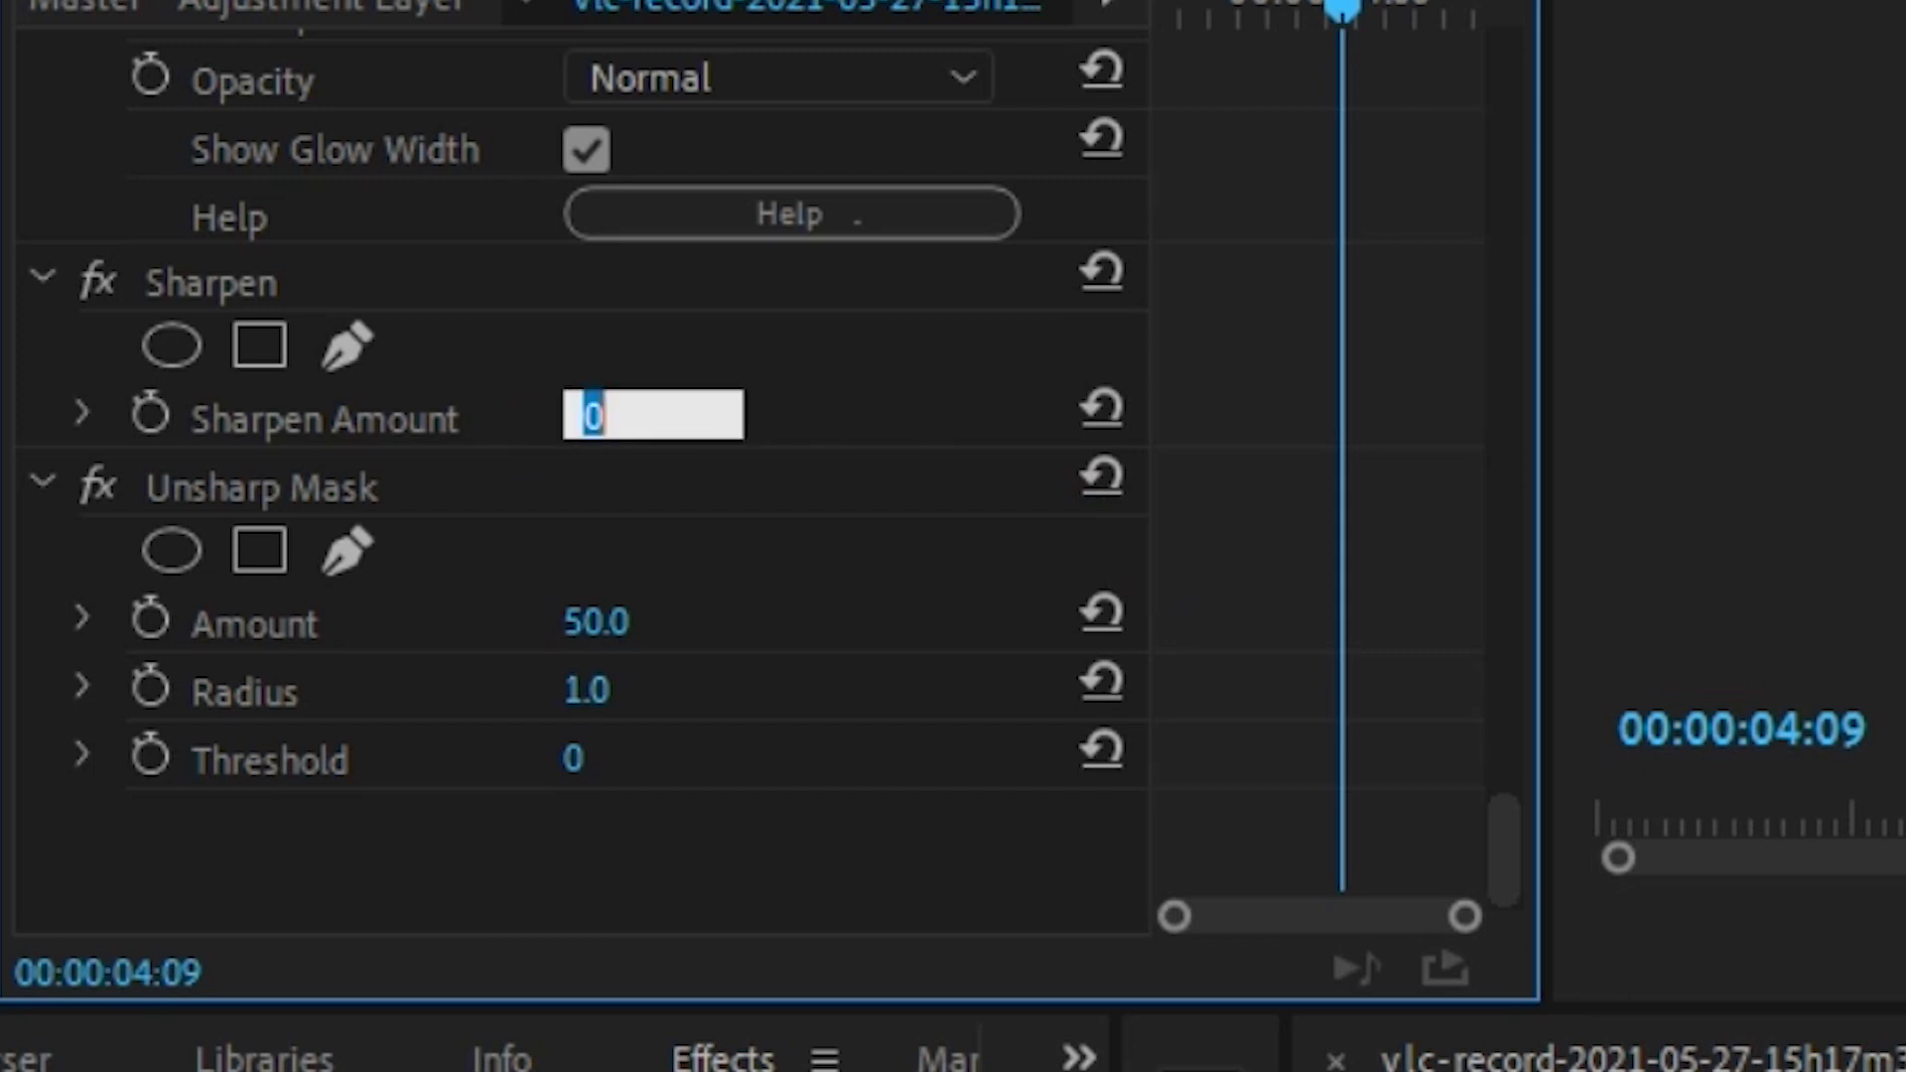
key("Return")
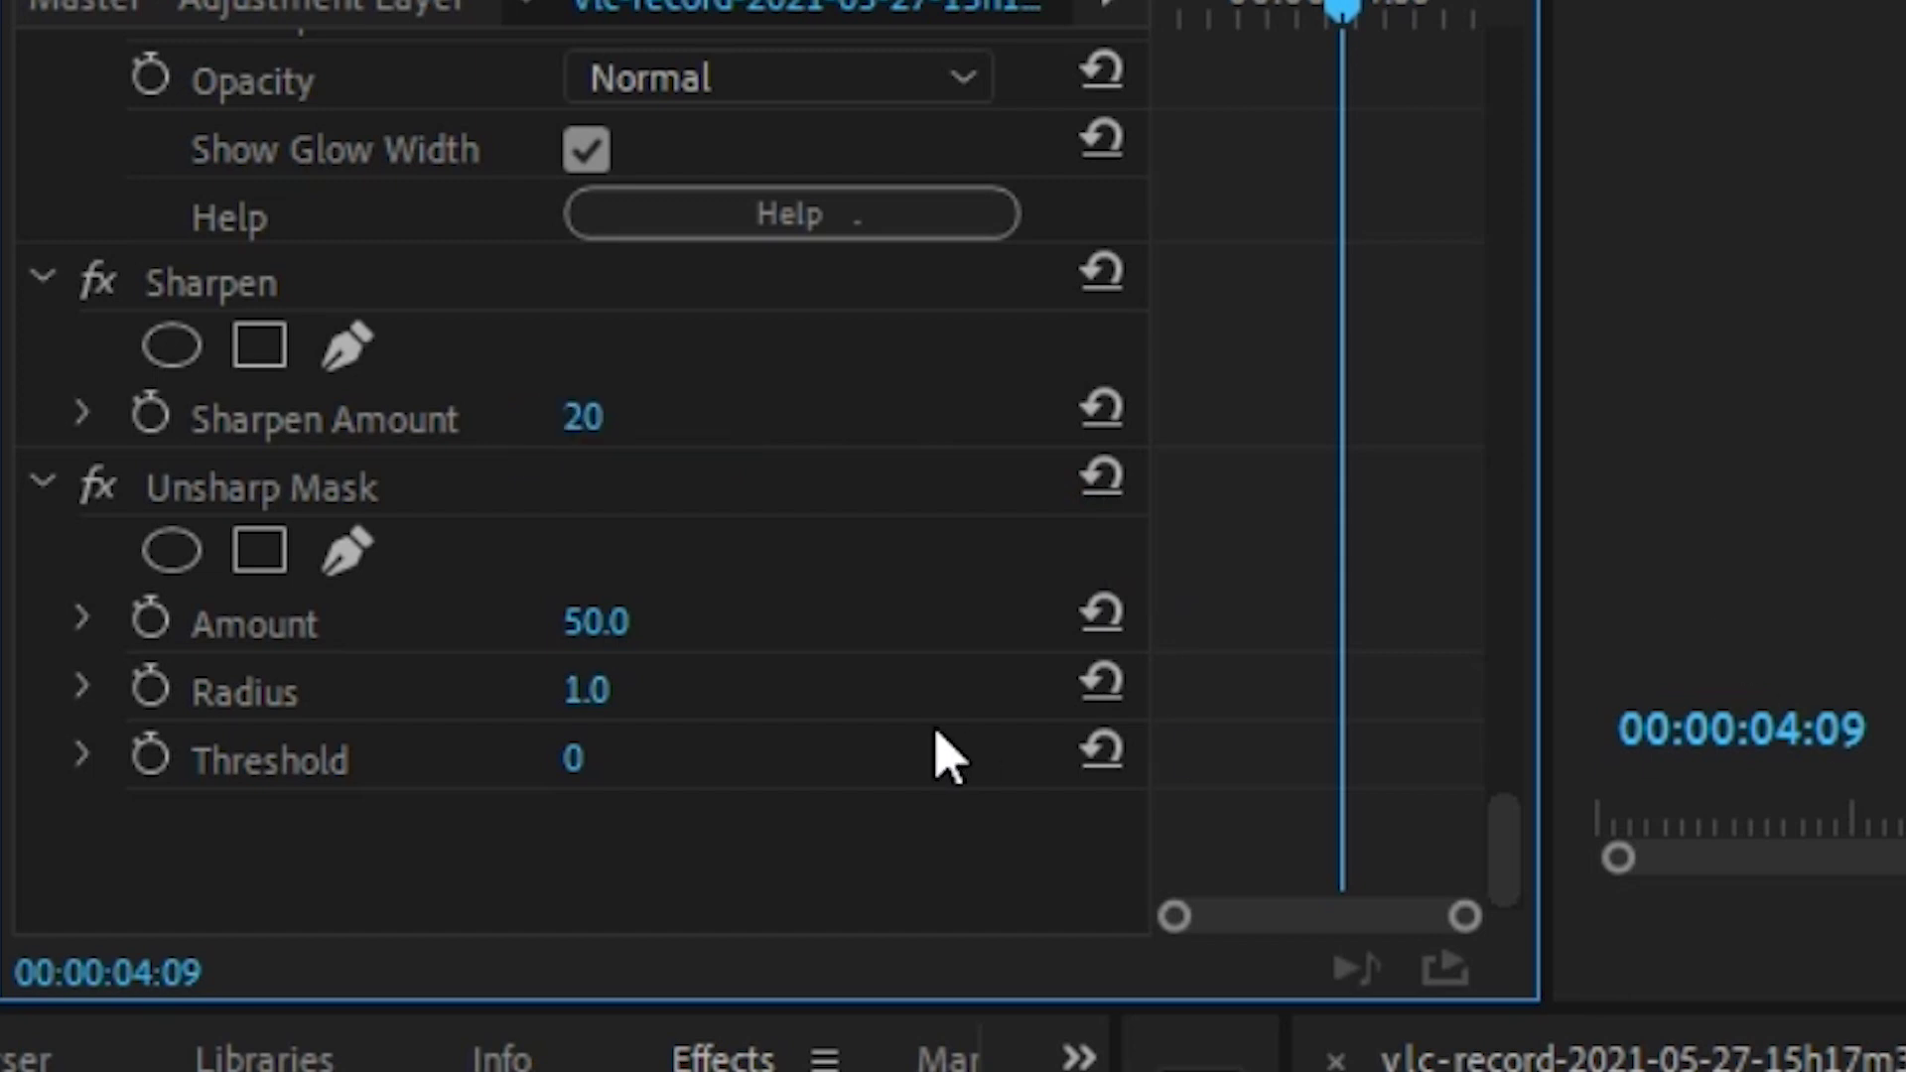
left_click(585, 689)
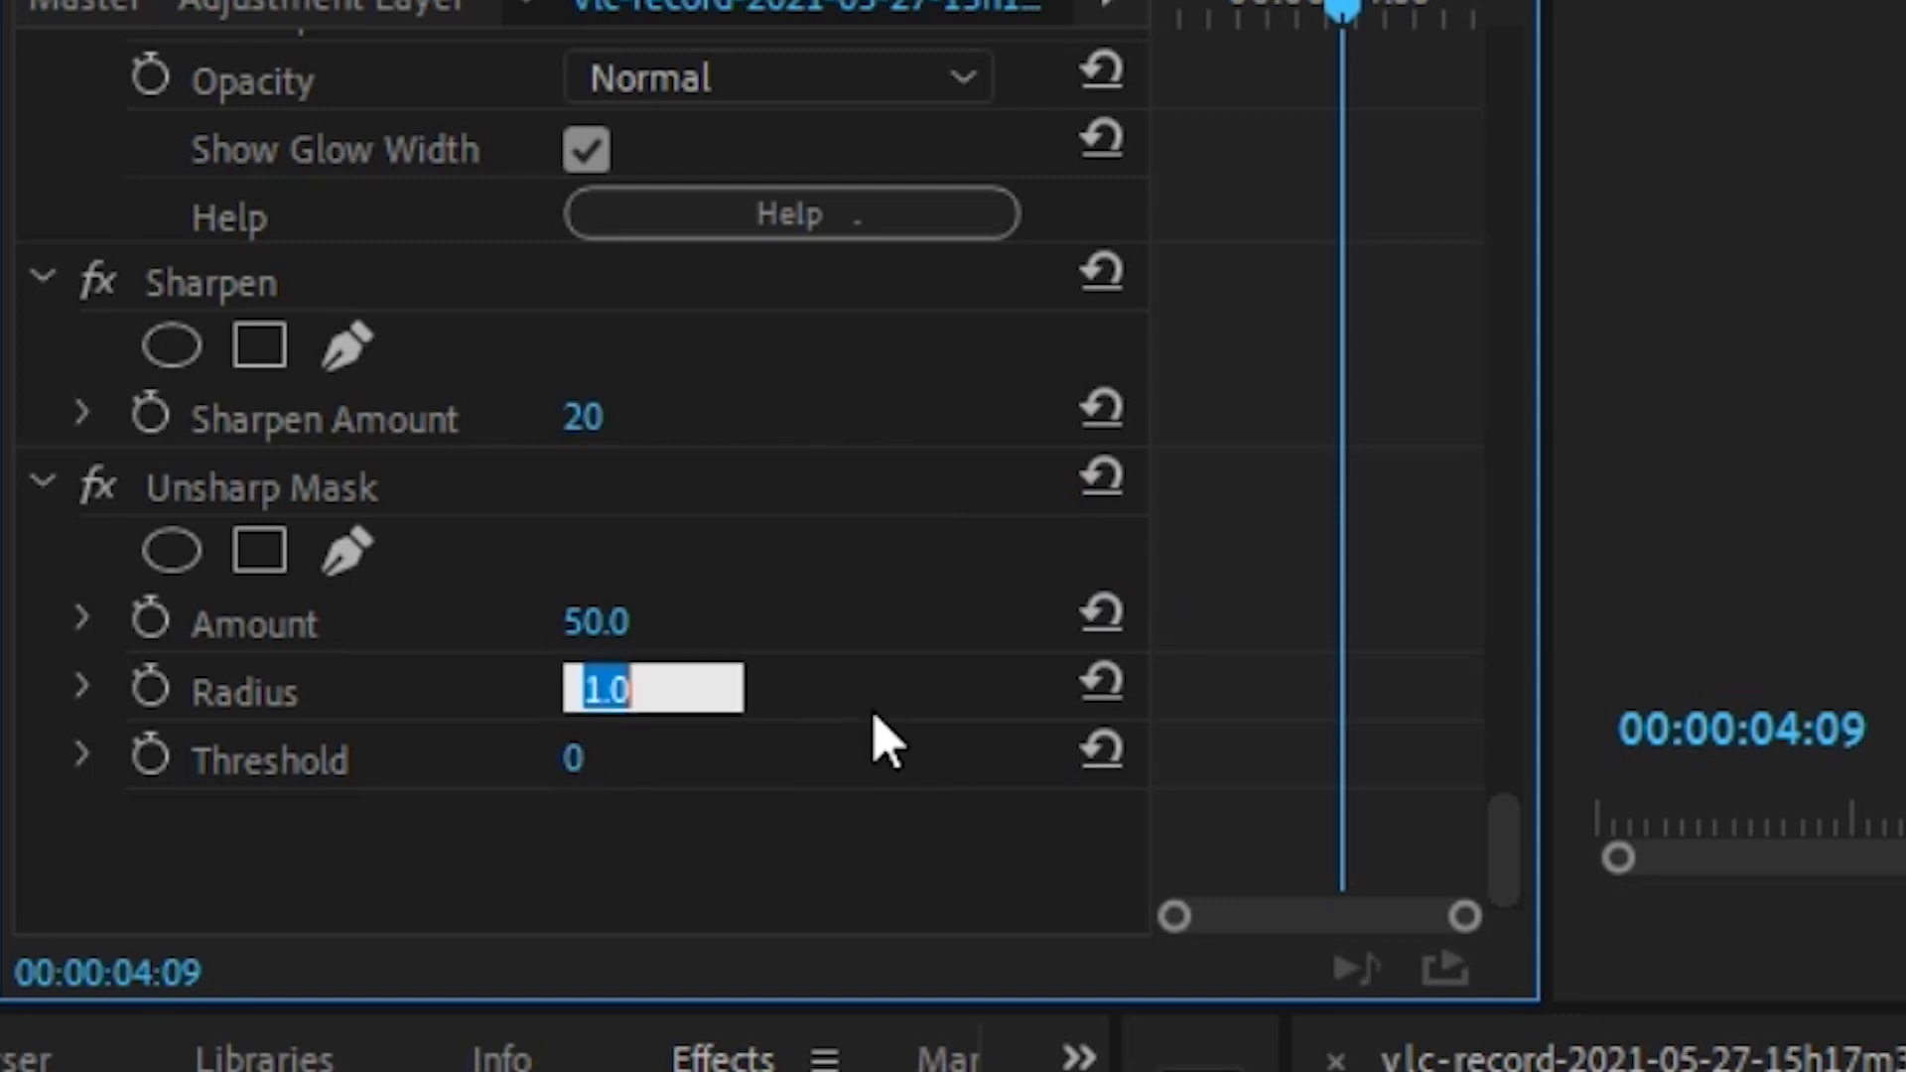
type("5")
key("Return")
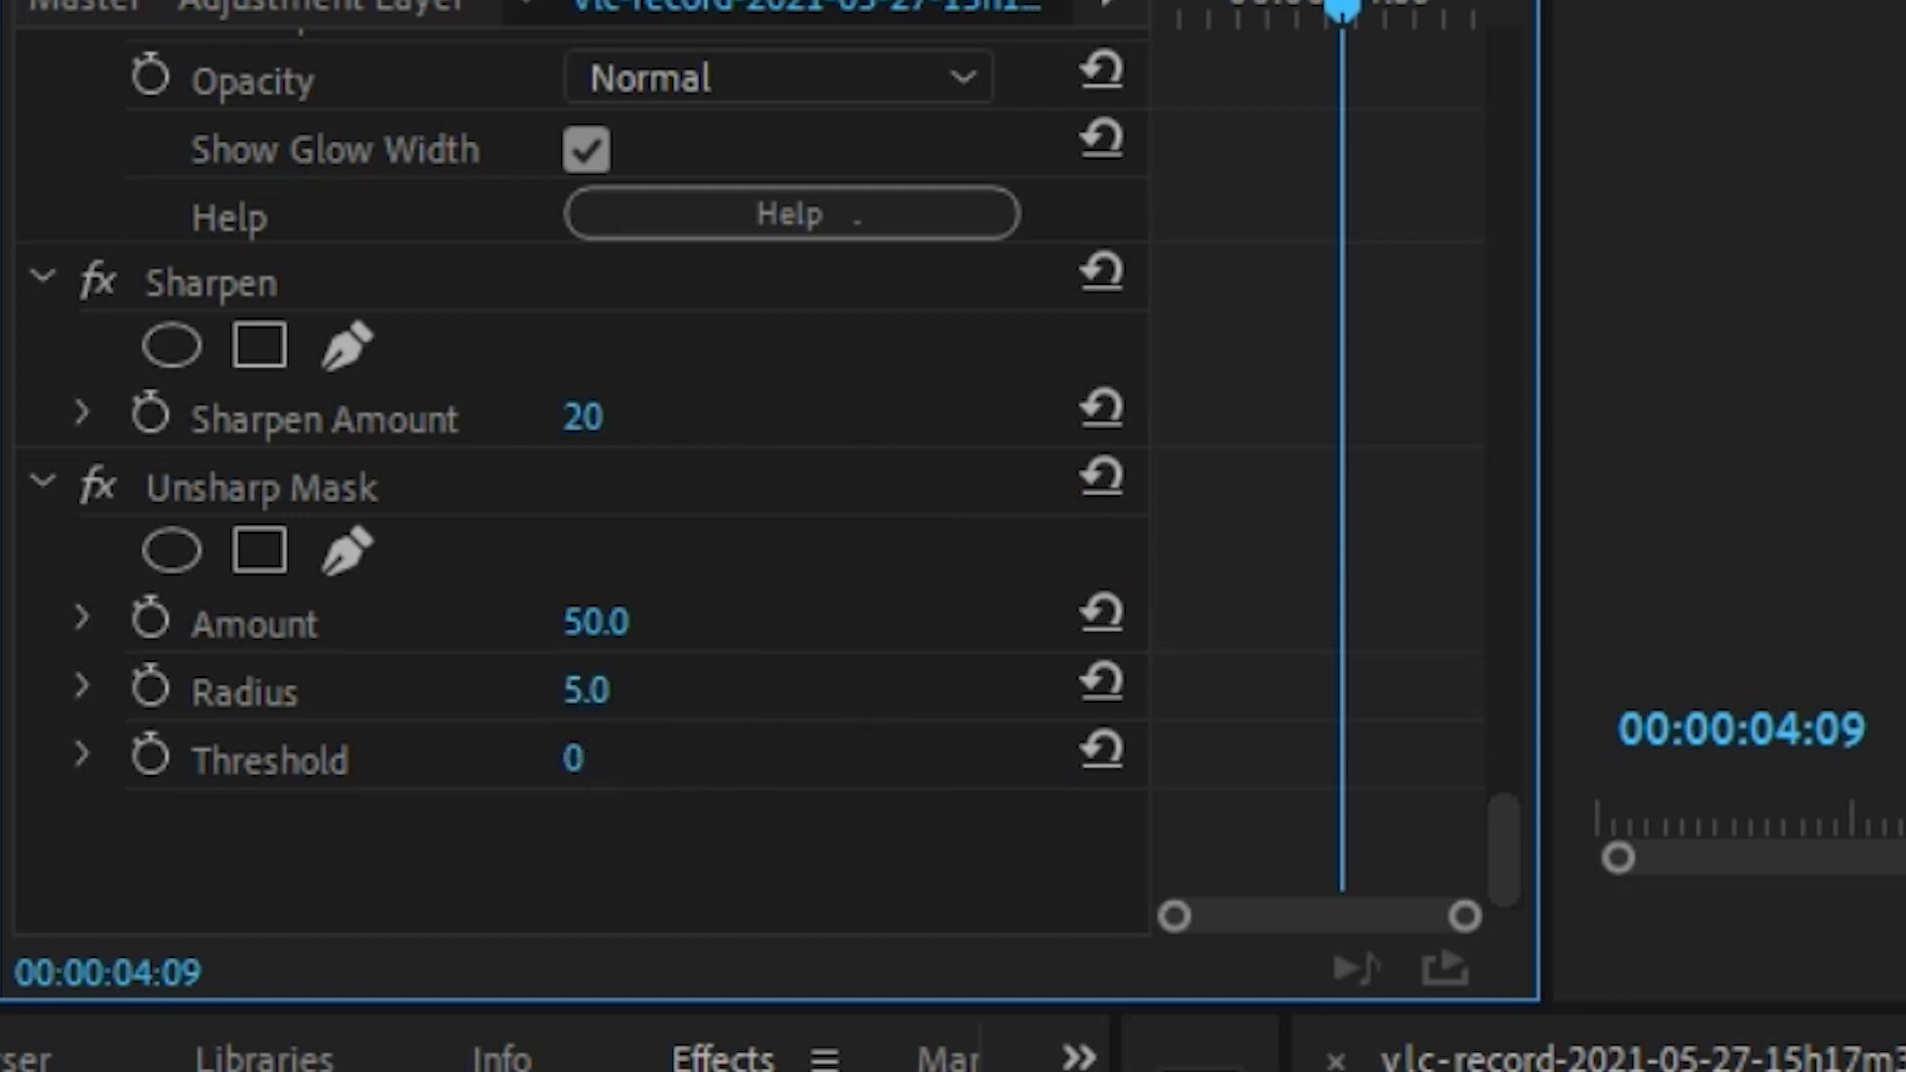
key("Tab")
type("5")
key("BackSpace")
type("1")
left_click(931, 871)
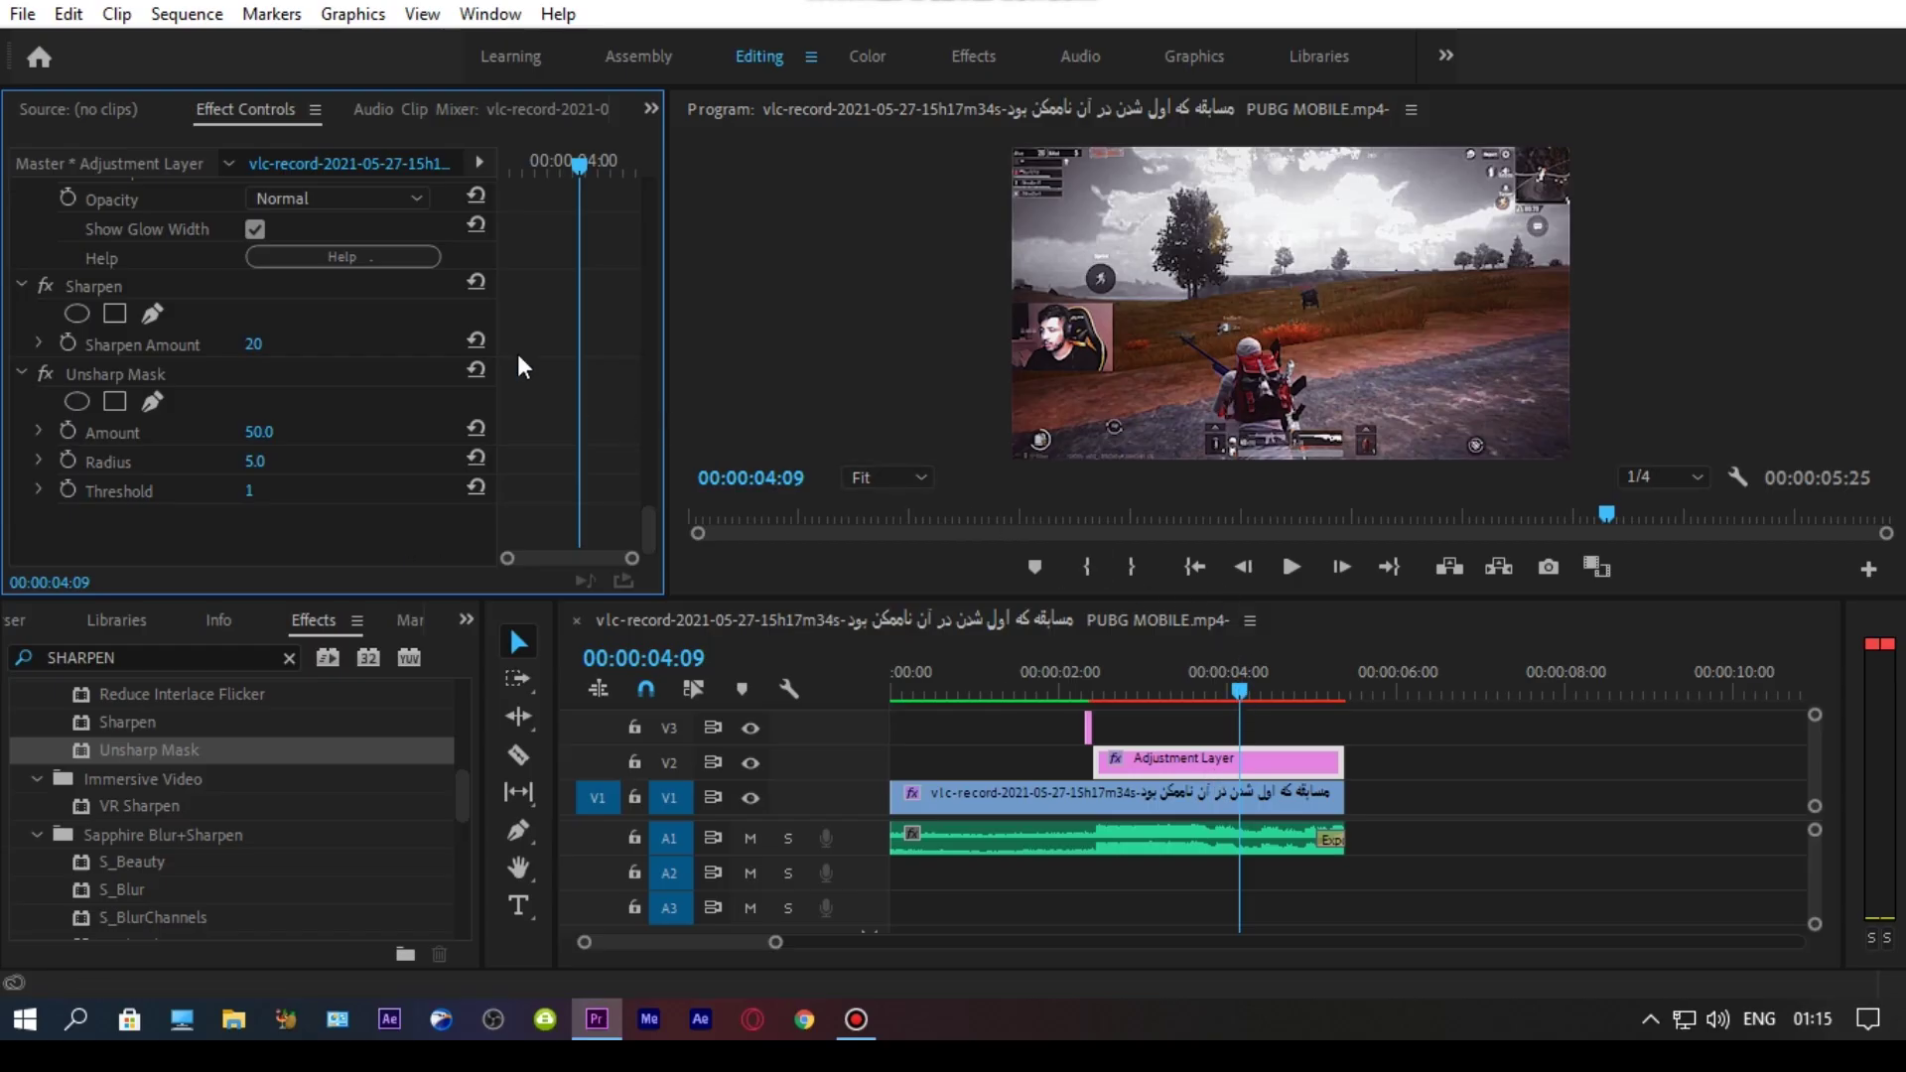
- Render the sequence from In to Out via the Sequence menu
left_click(187, 14)
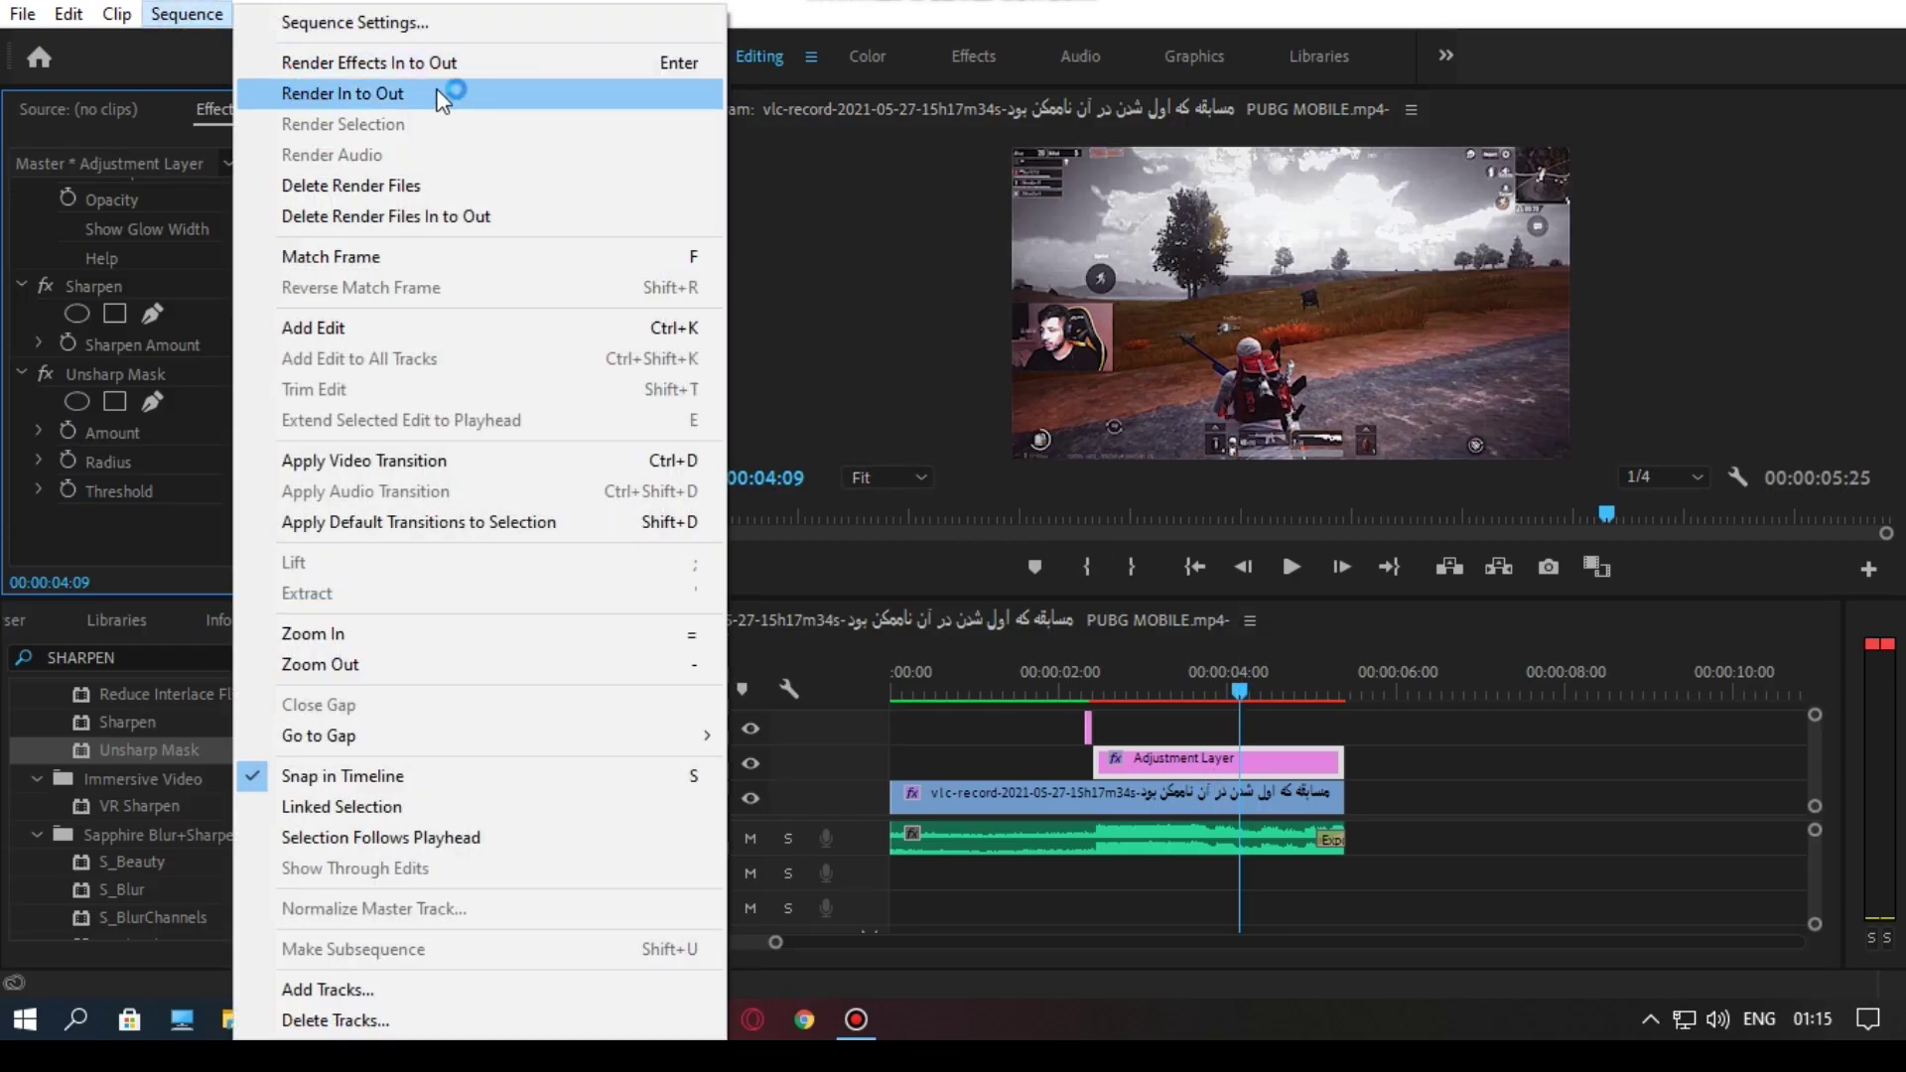
left_click(327, 96)
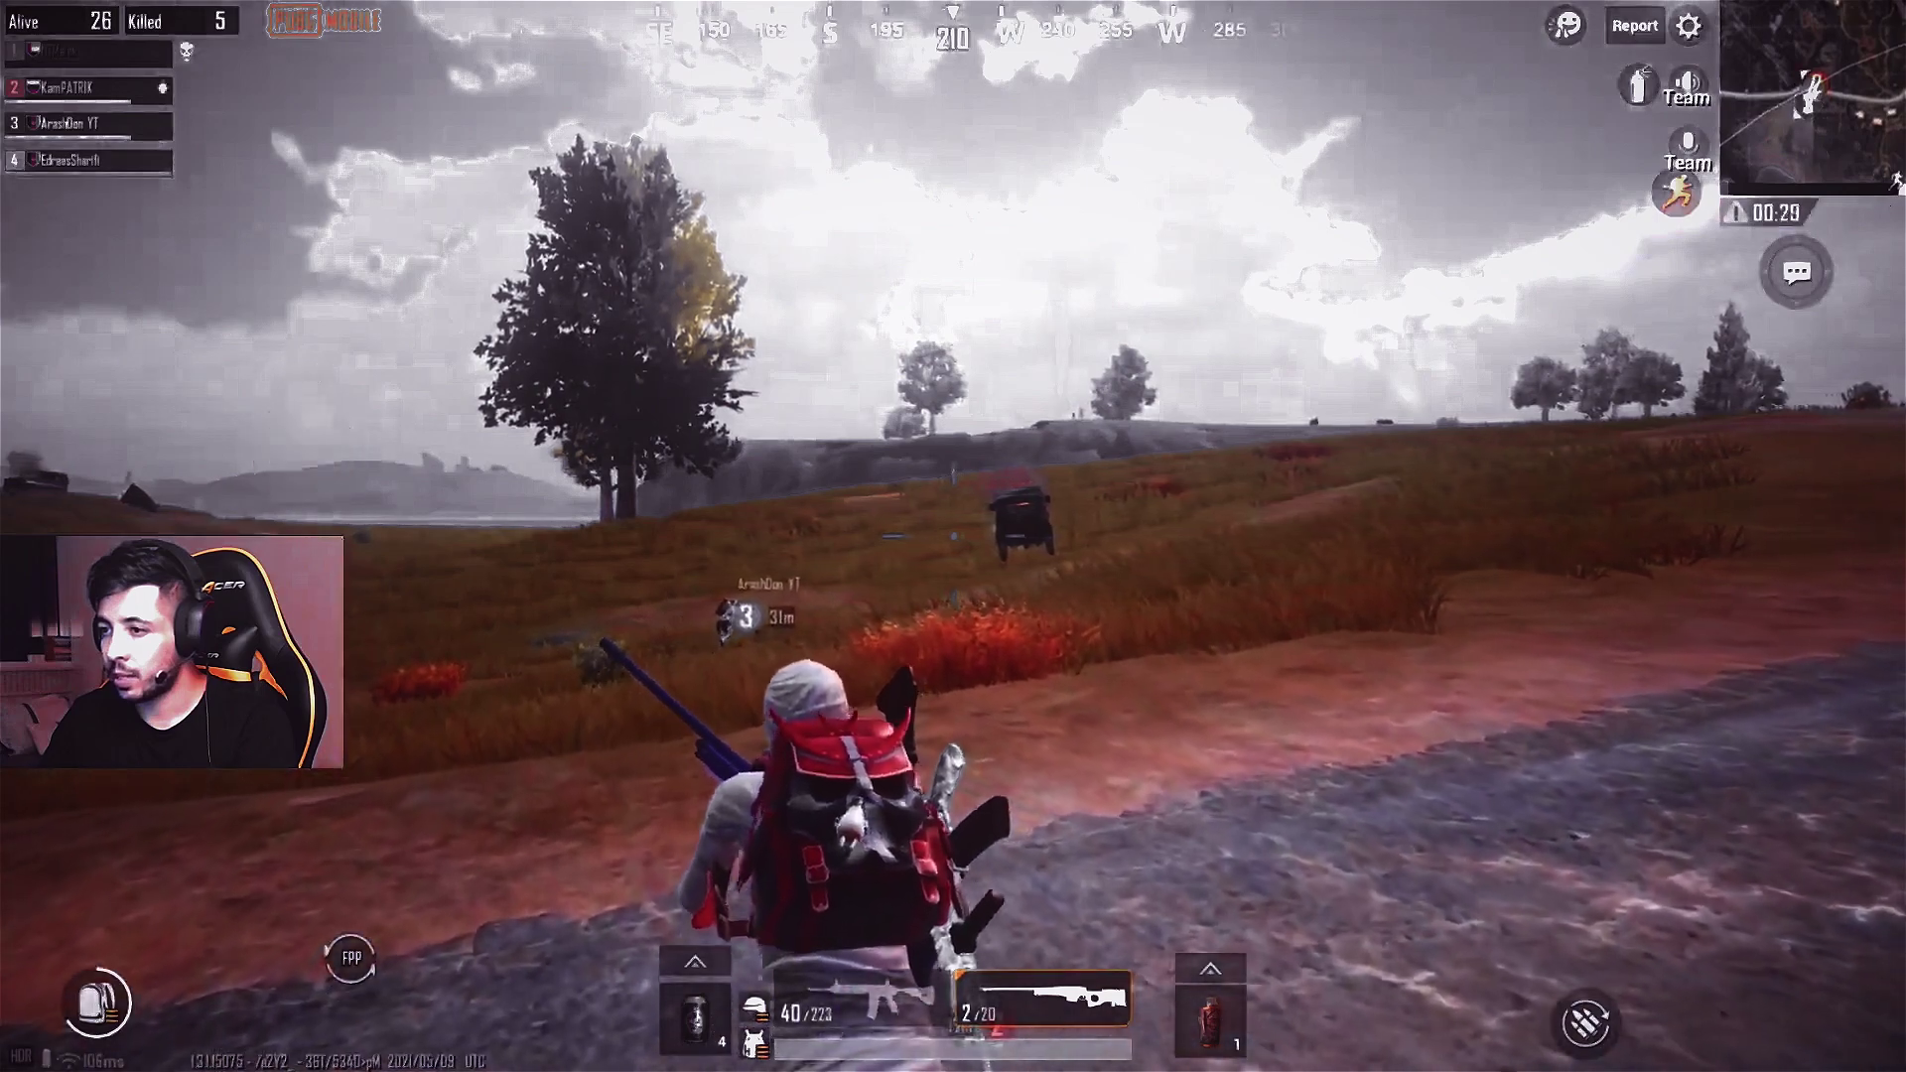
- Play the rendered sequence, restarting playback from 00:00:00:00
key("space")
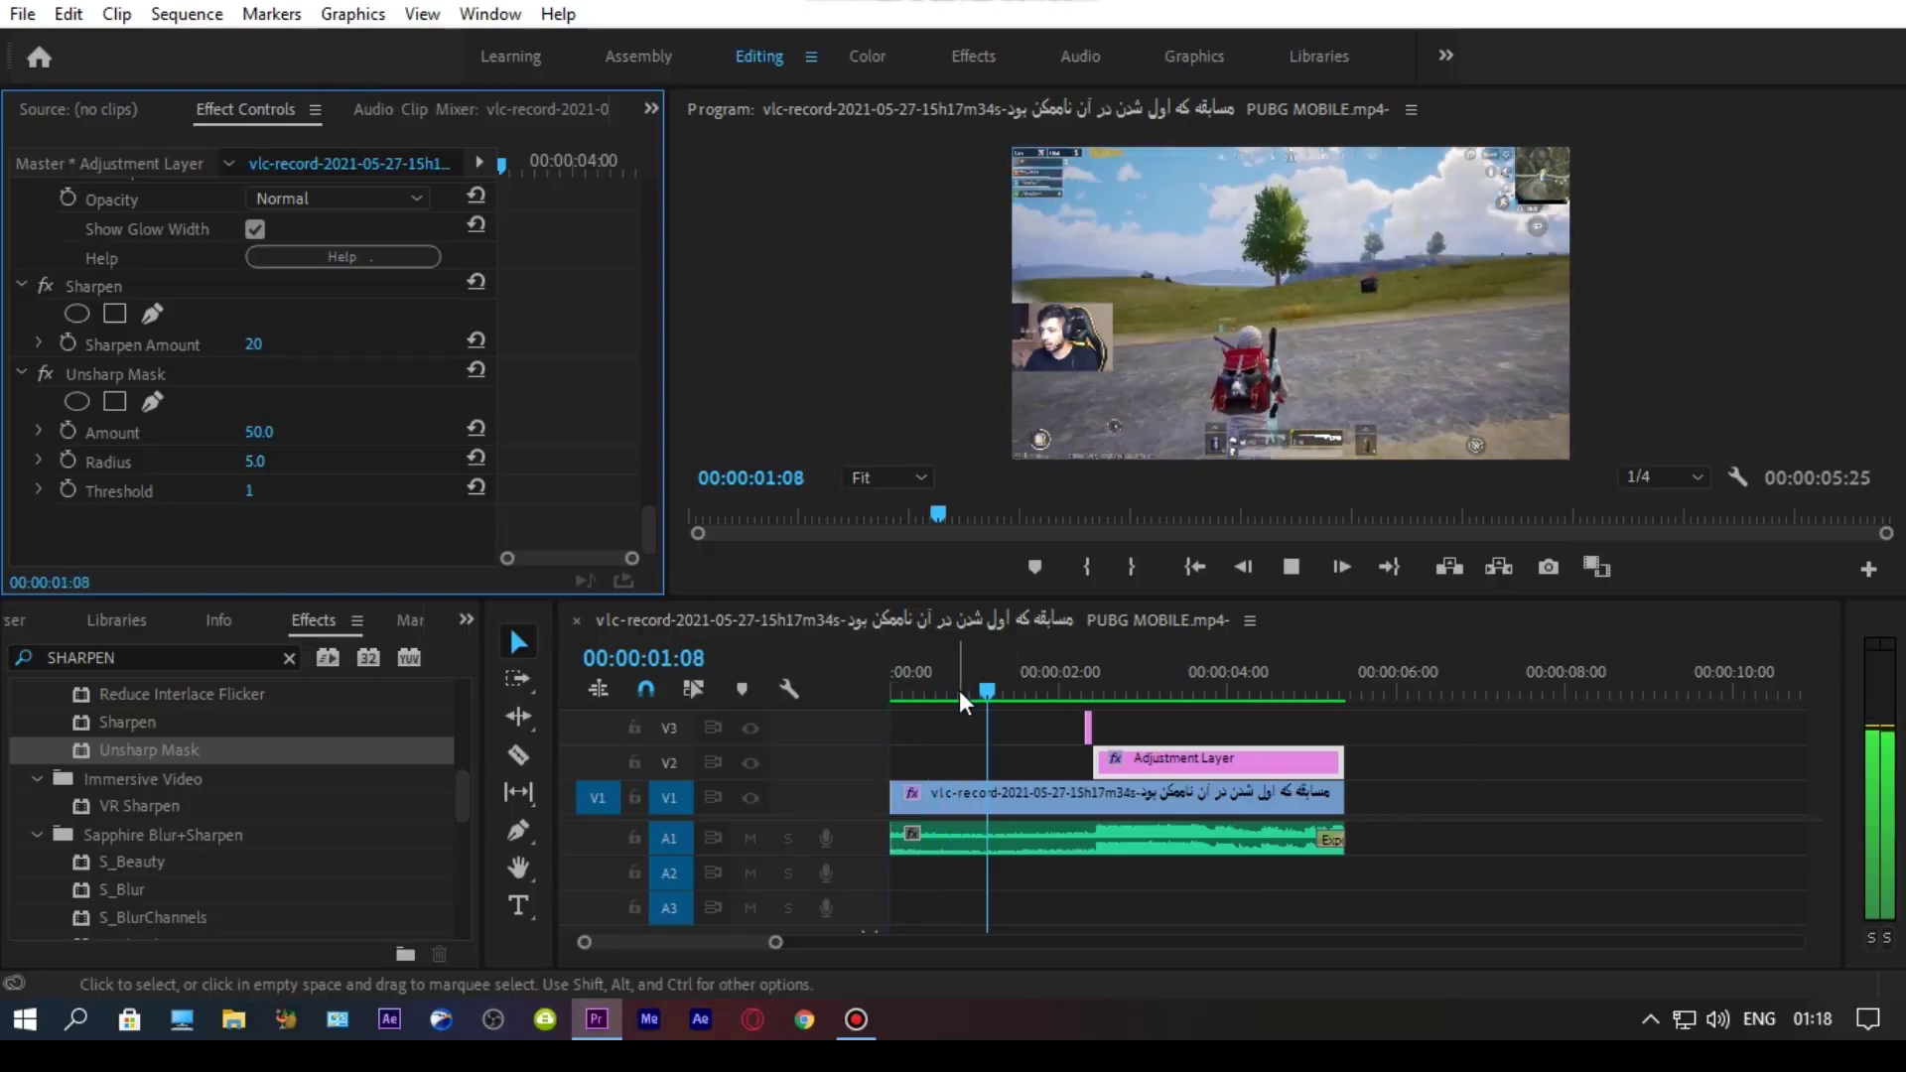
left_click(893, 692)
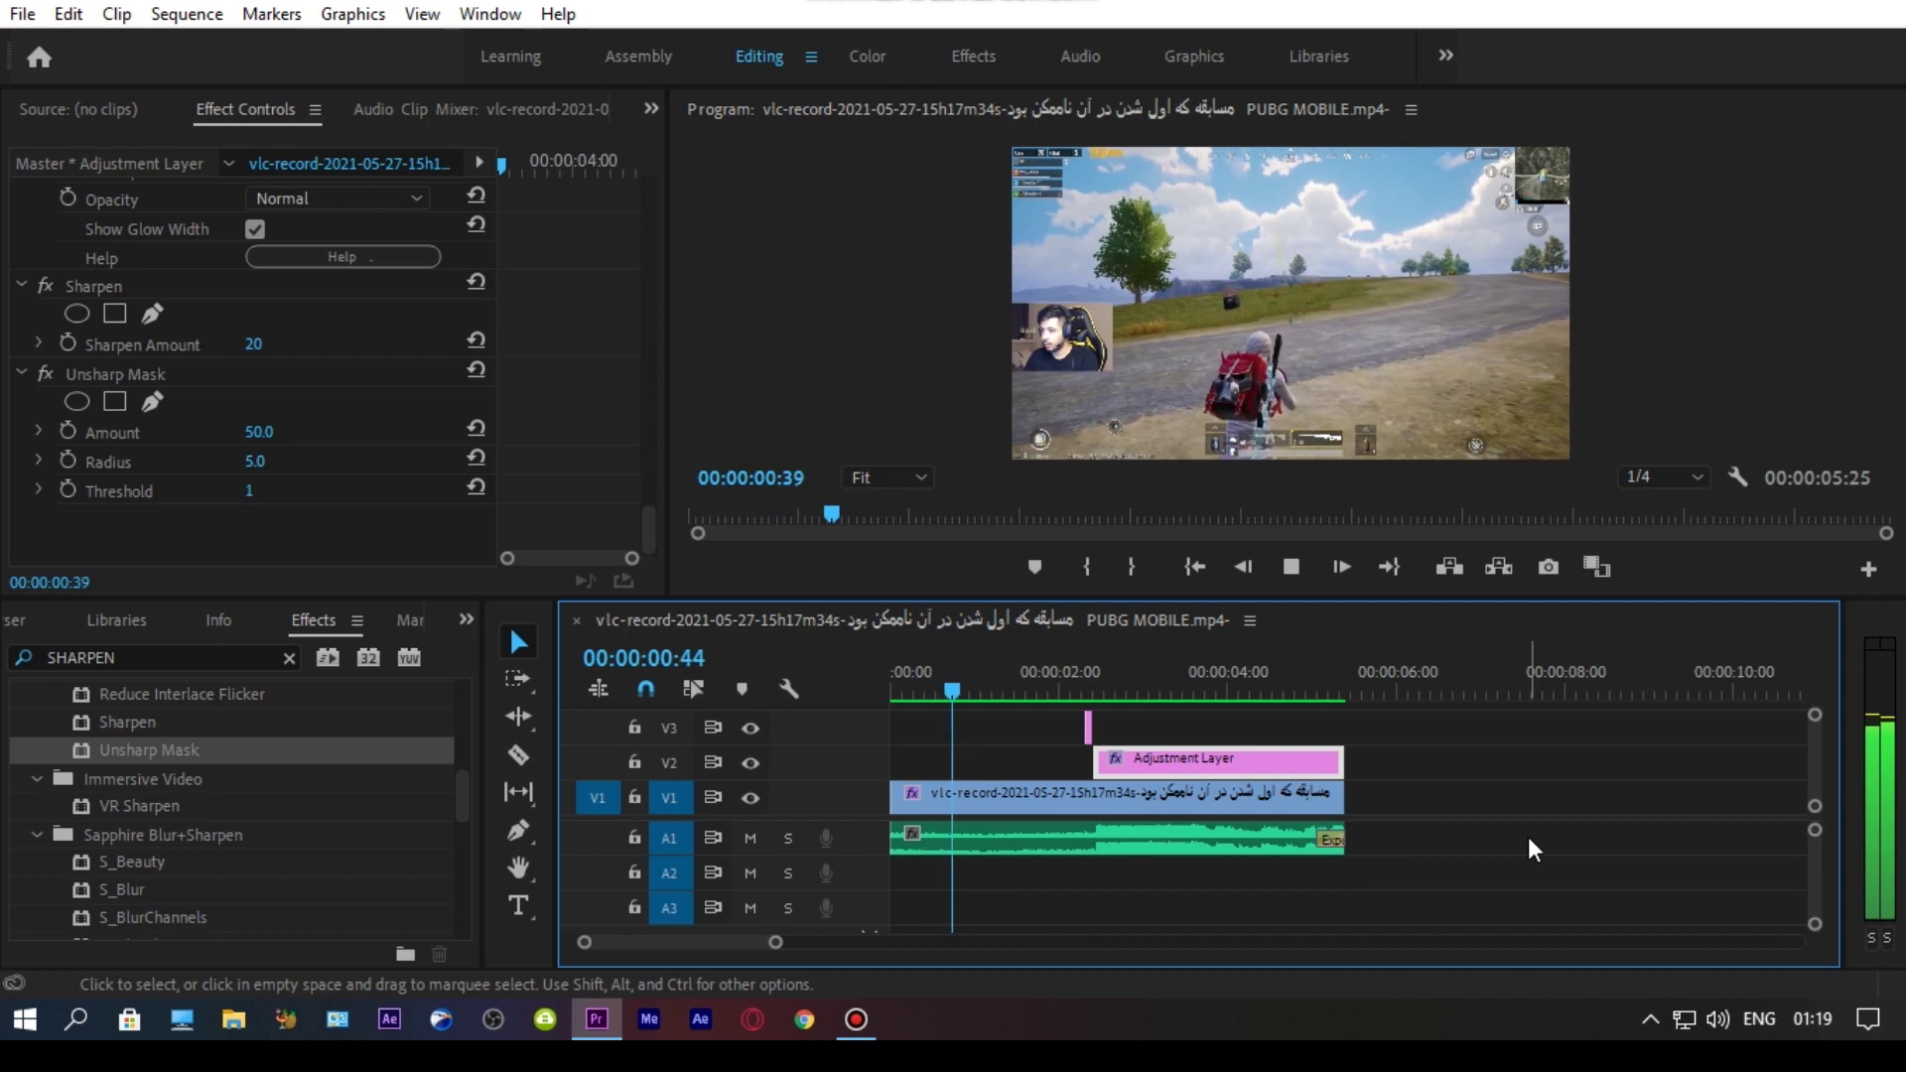